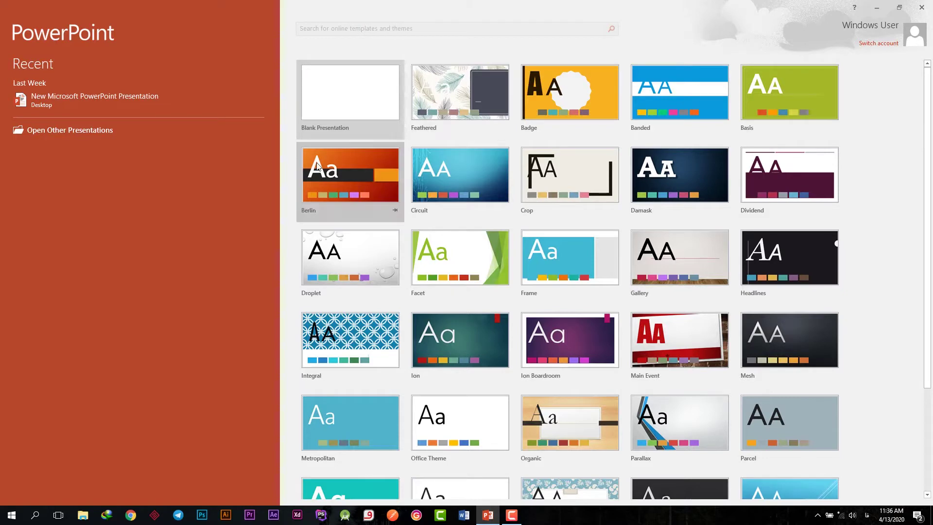
Browse the template gallery and open the Feathered theme preview.
scroll(679, 148, down, 2)
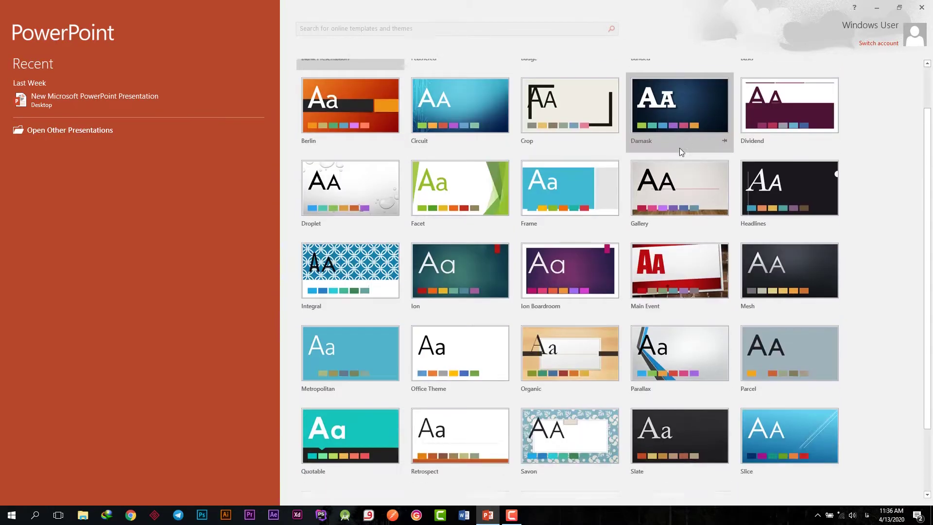
scroll(734, 177, up, 2)
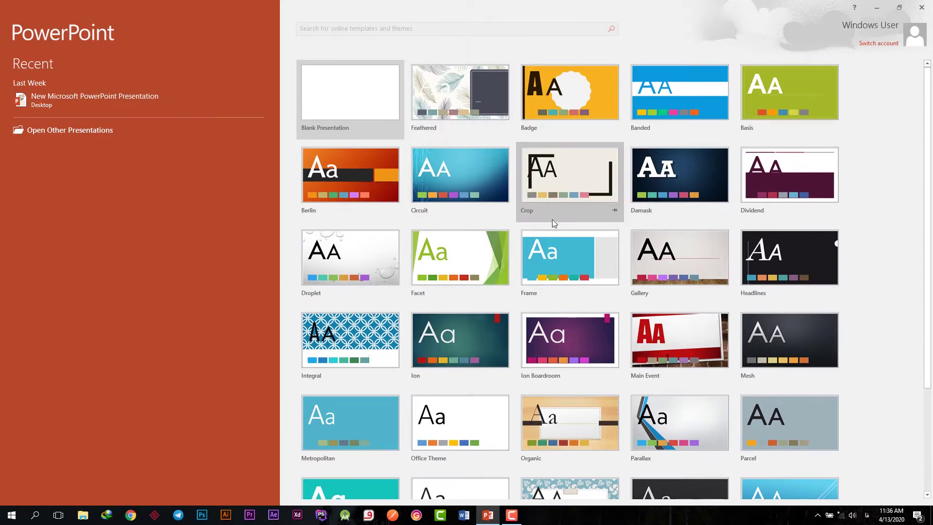
scroll(482, 247, down, 1)
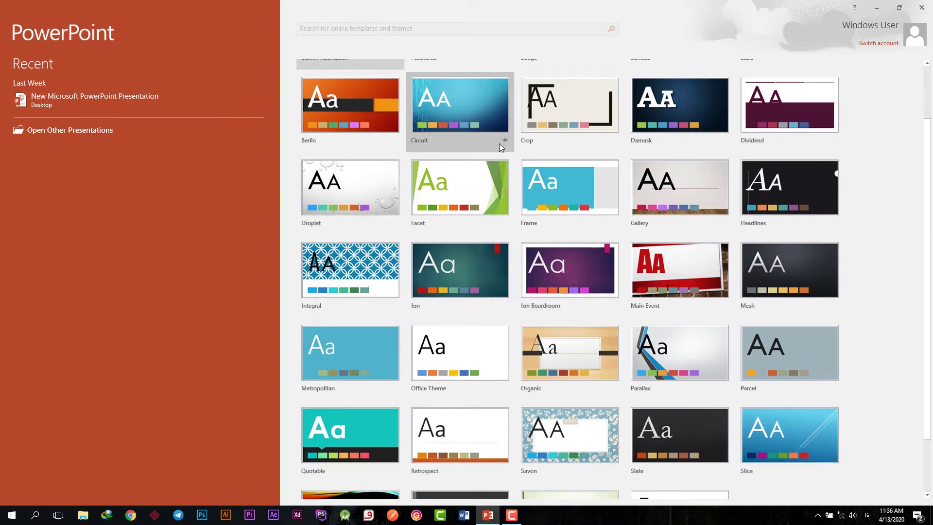
scroll(500, 143, up, 2)
scroll(473, 120, up, 1)
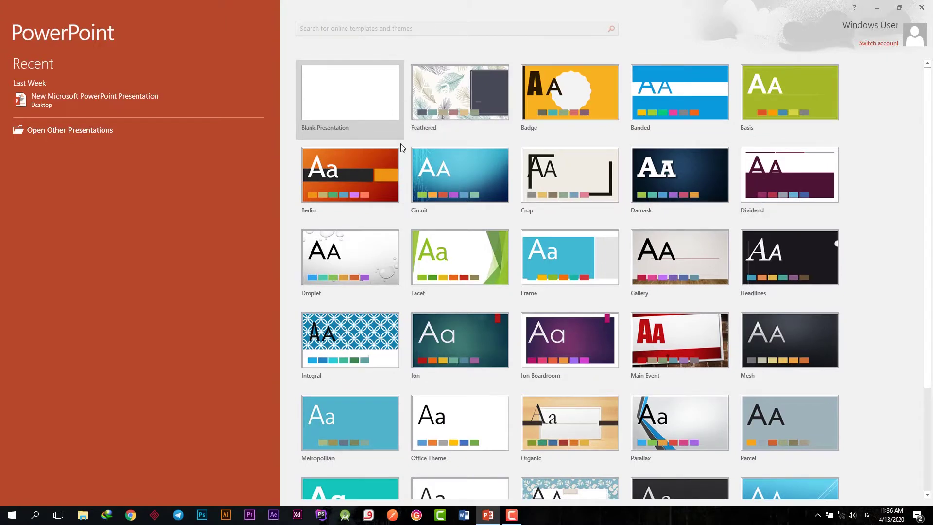
scroll(838, 193, down, 2)
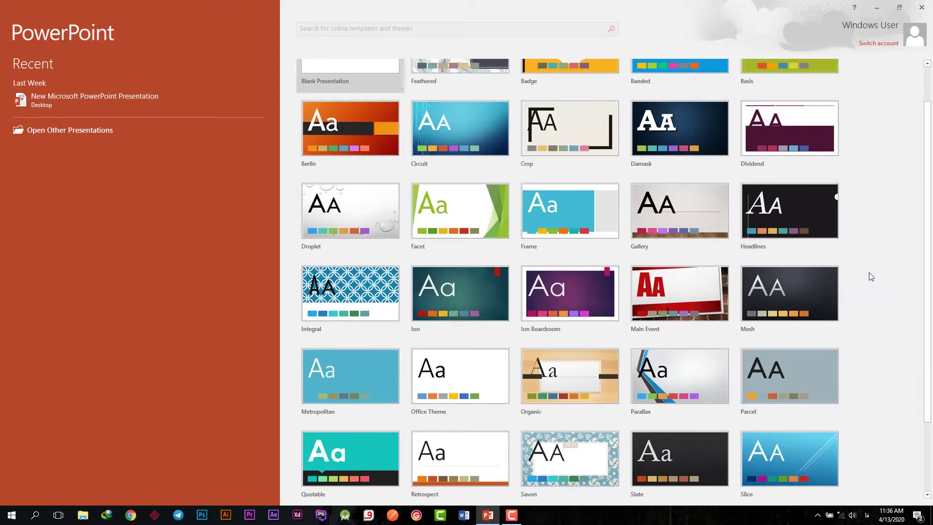
scroll(605, 258, up, 2)
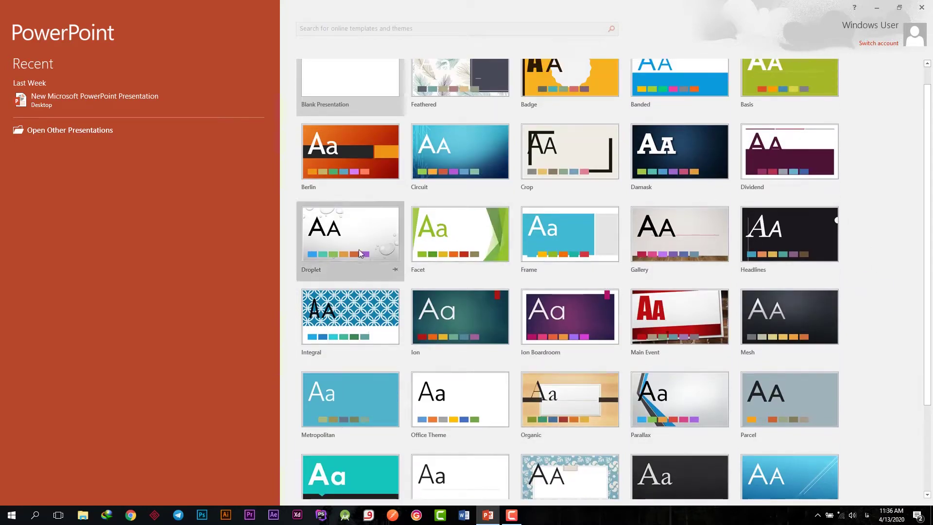
scroll(721, 246, down, 1)
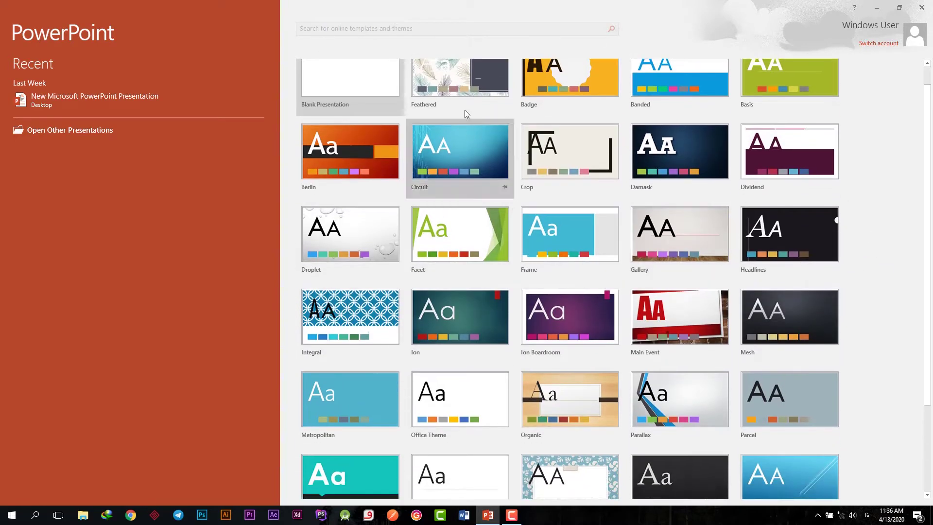
click(462, 83)
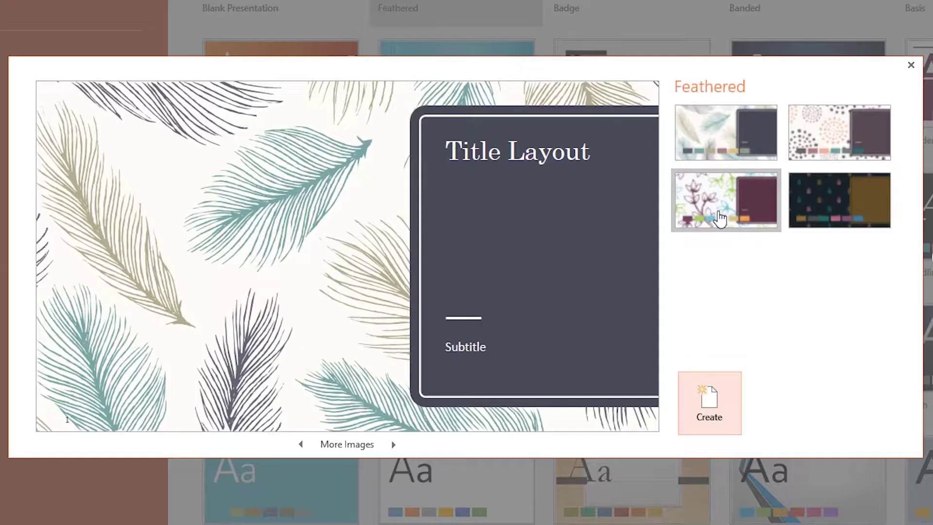
Compare the floral, dark leaf and dotted variants, then create with the original feather variant.
click(720, 219)
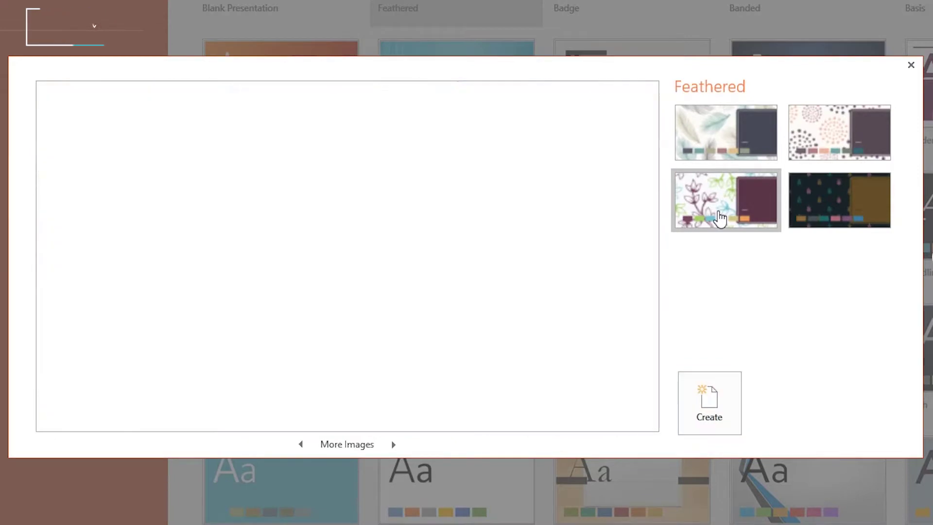
click(823, 204)
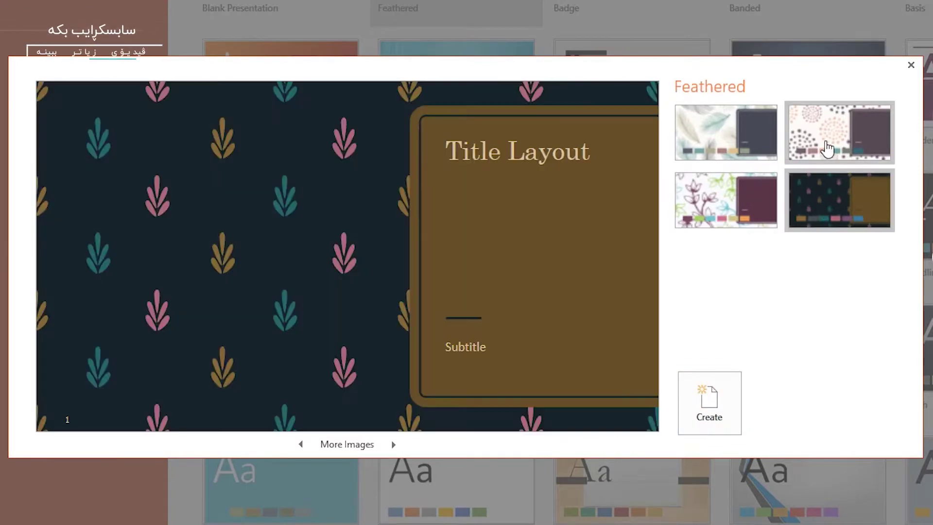
click(829, 146)
click(708, 145)
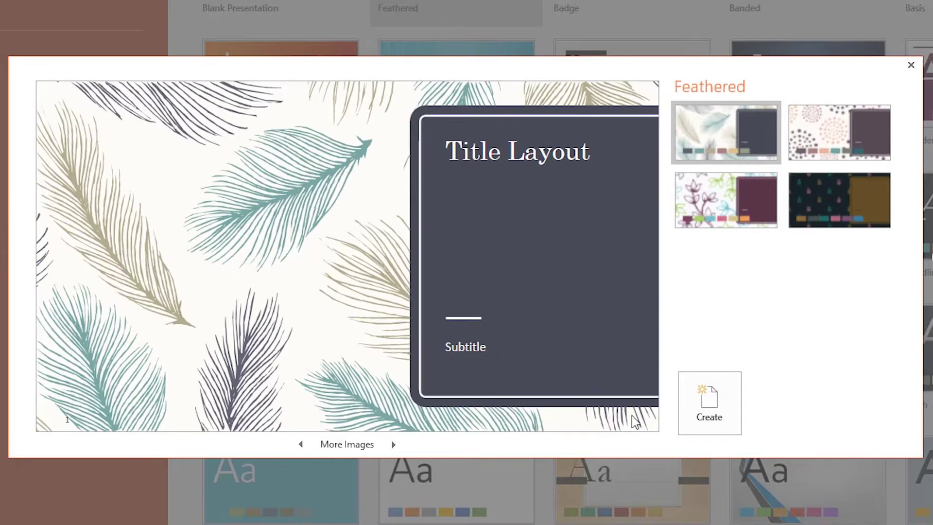
click(722, 403)
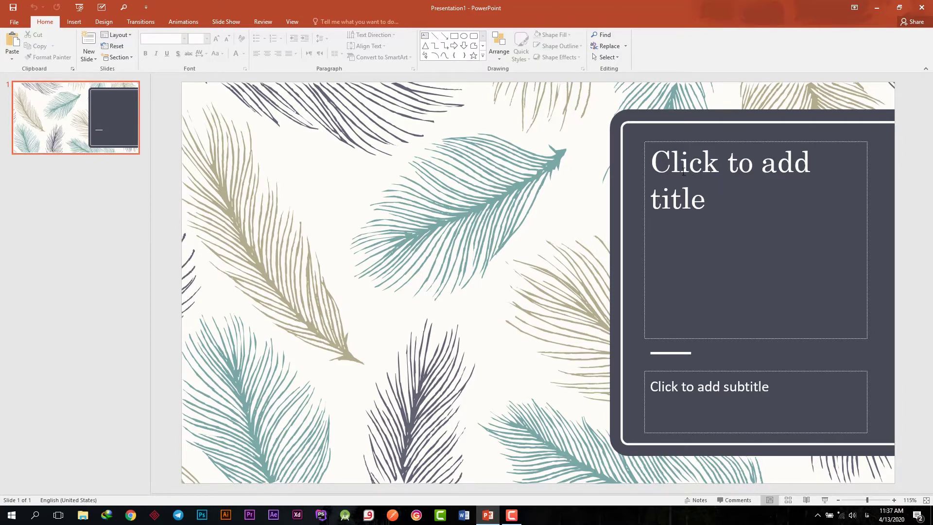
Type the Persian title 'این یک تیتر آزمایشی است.' into the title placeholder and select it all.
click(702, 200)
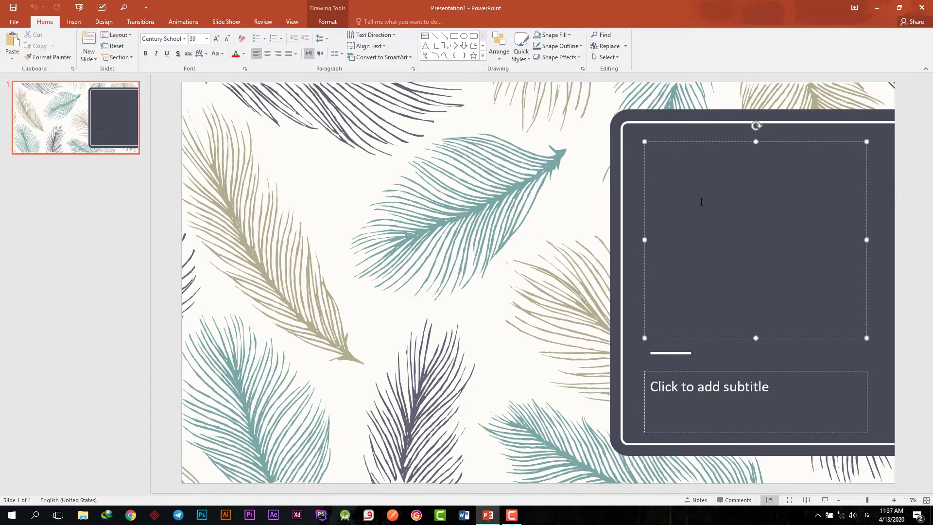
key(alt+shift)
text(این)
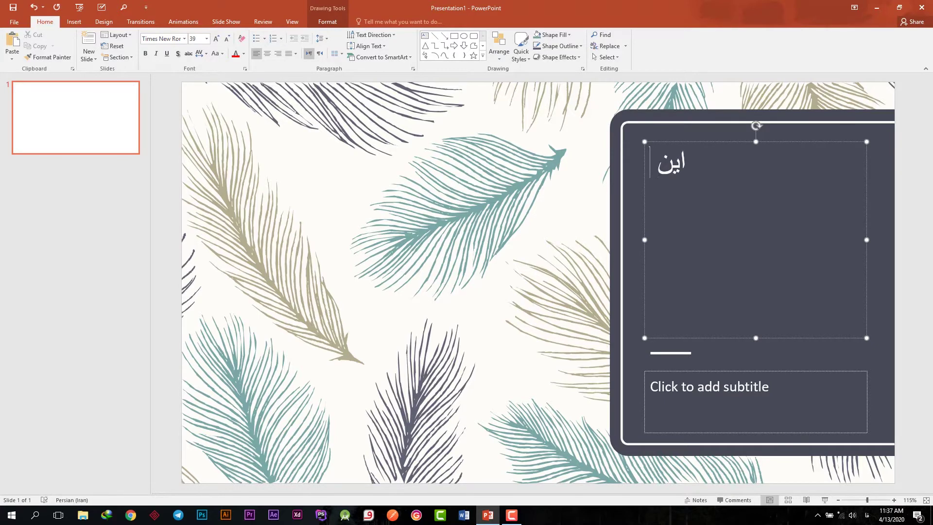
text( یک تیتر آ)
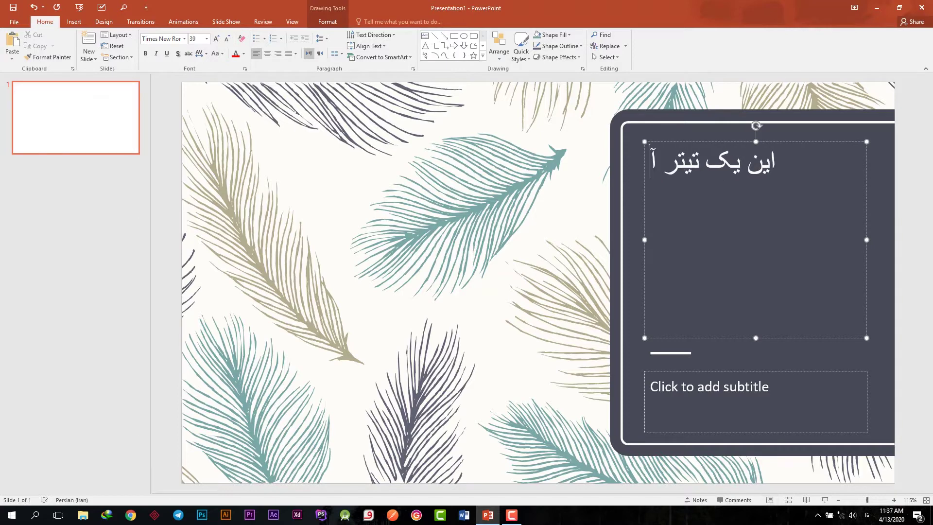
text(زمایشی است)
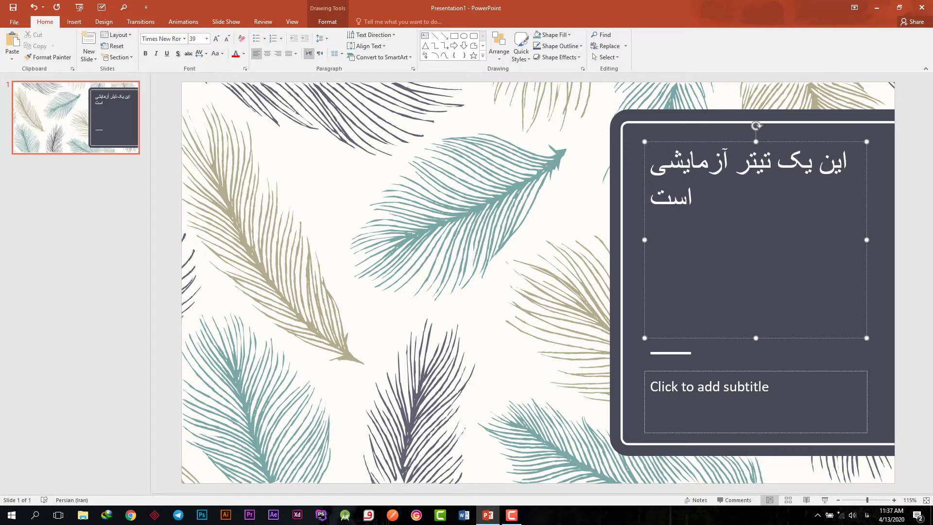
text(.)
click(742, 211)
drag(723, 223, 752, 209)
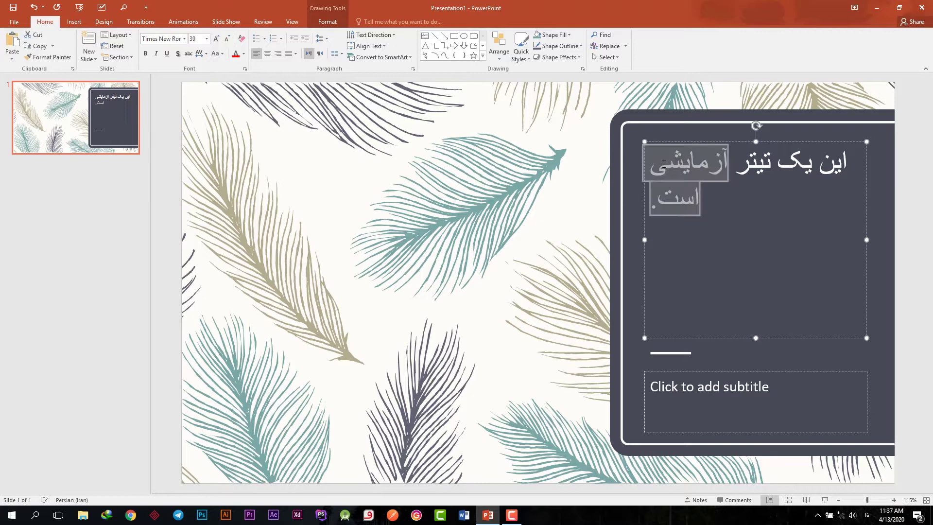
click(750, 209)
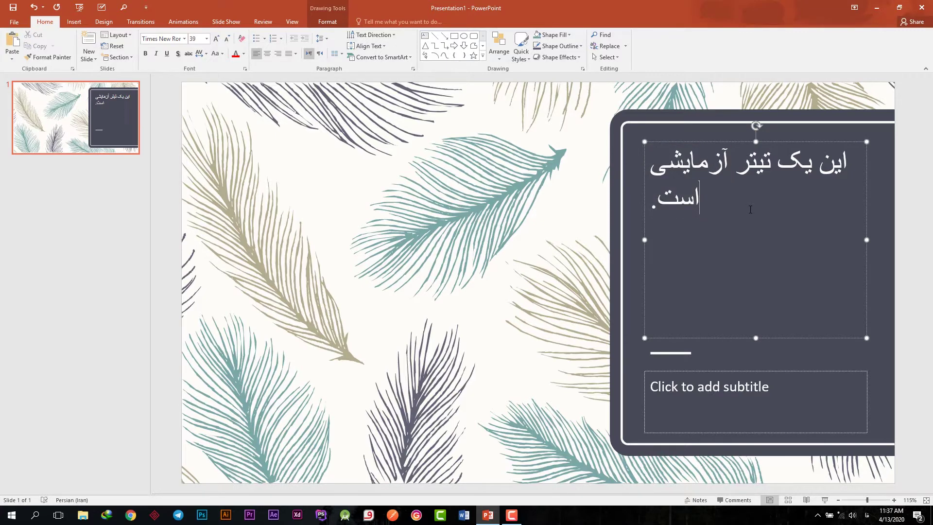
key(ctrl+a)
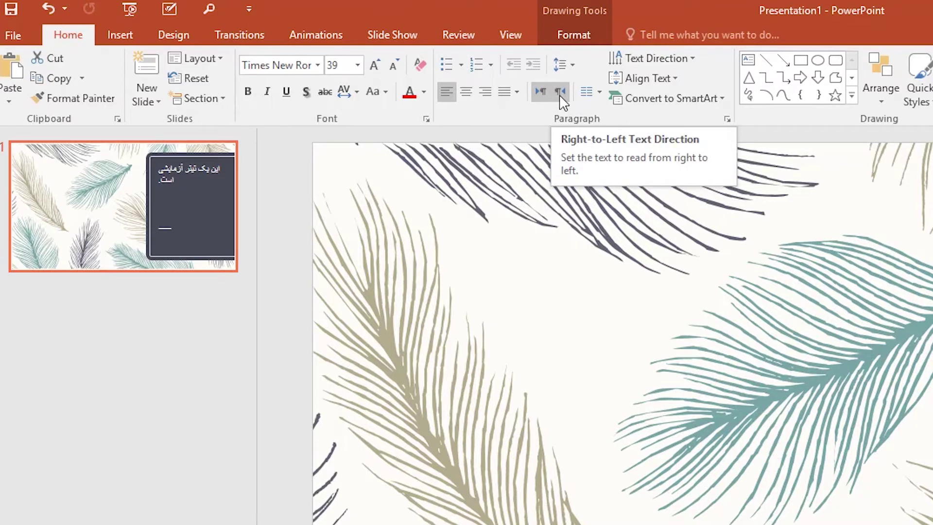
Switch the title to right-to-left and test it with two extra 'شسیشس' lines.
click(561, 93)
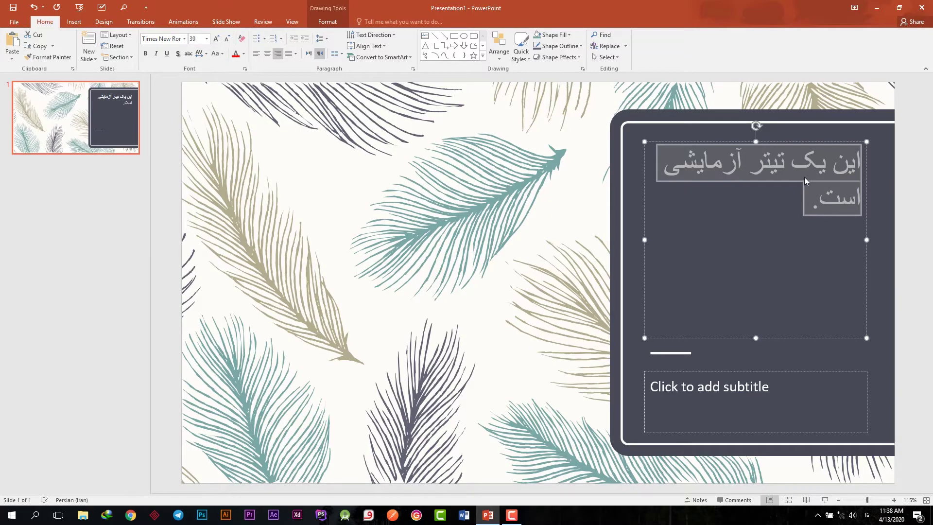
click(806, 181)
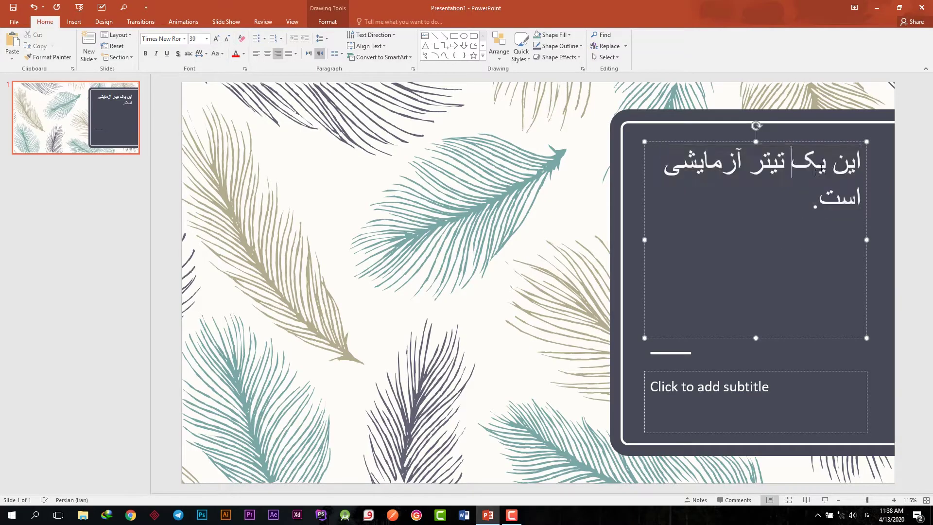
click(808, 197)
key(Return)
text(شسیشس)
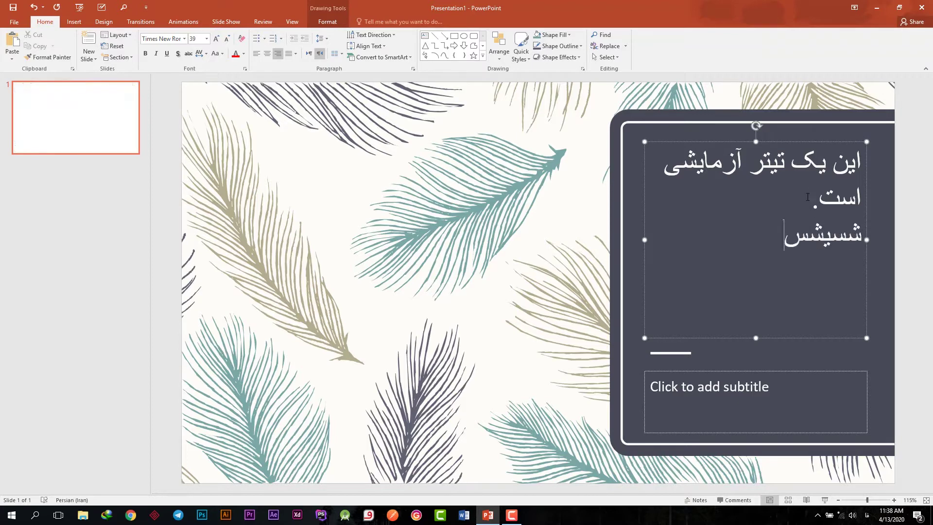
key(Return)
text(شسیشس)
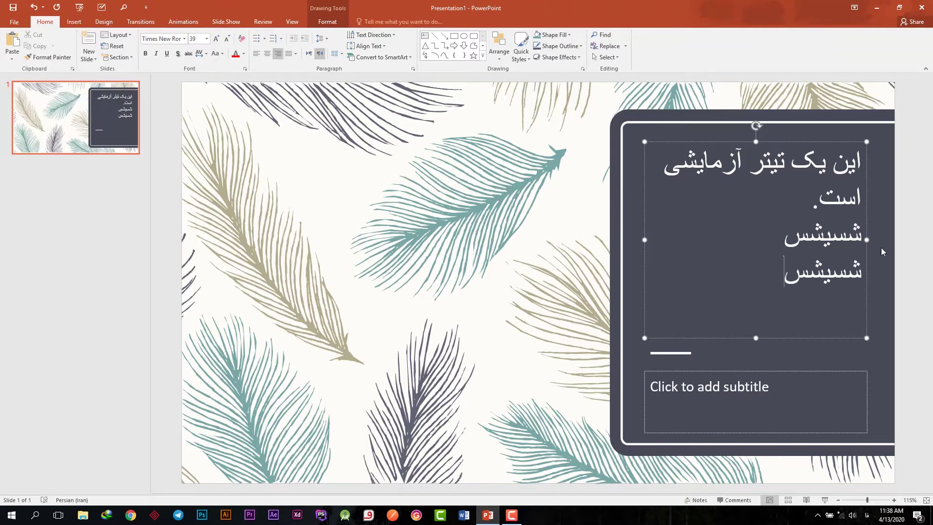
Delete the two test lines and reselect the whole title text.
drag(774, 273, 861, 220)
key(BackSpace)
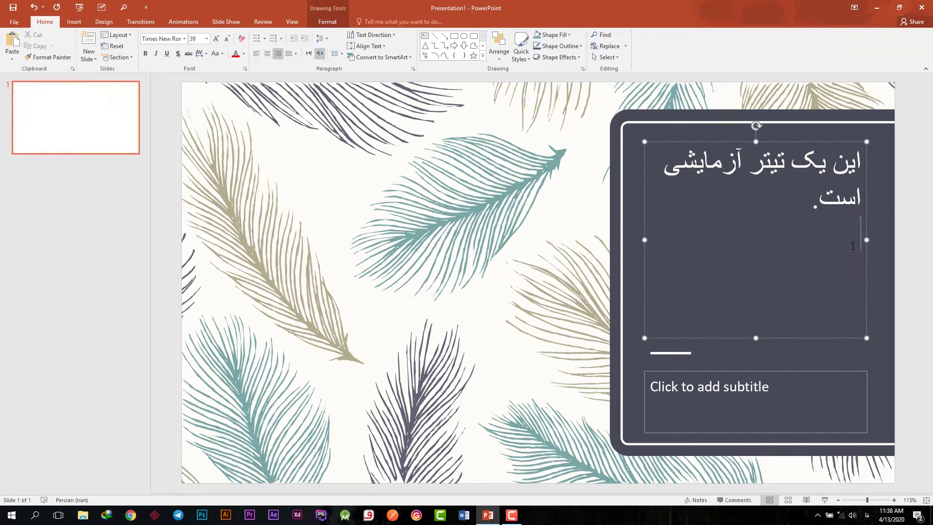
click(816, 187)
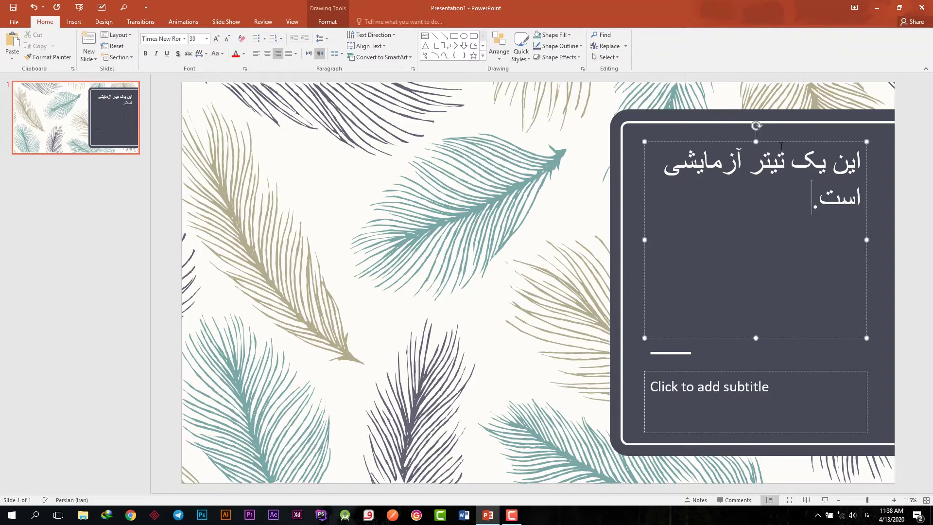
drag(812, 196, 856, 159)
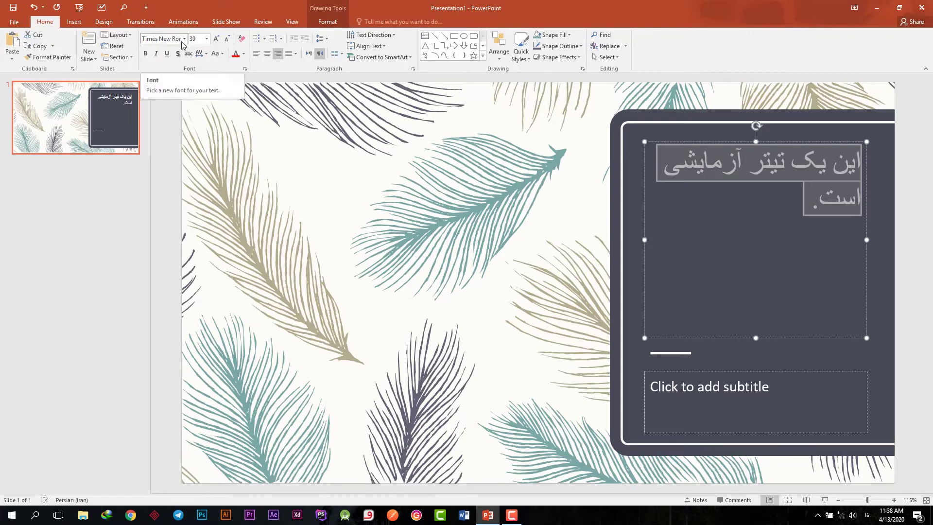
Apply the IRANSansMobile(FaNum) Medium font to the title.
click(812, 202)
drag(812, 201, 857, 157)
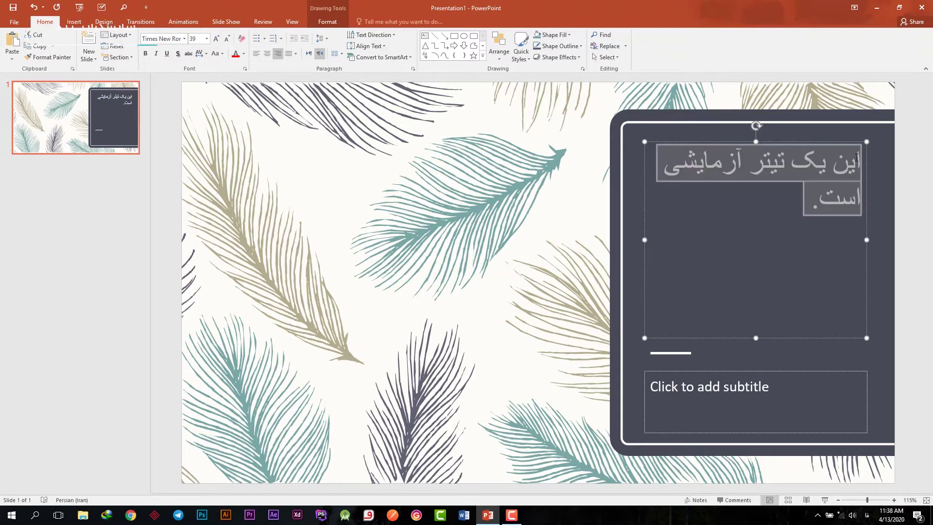
mouse_move(861, 132)
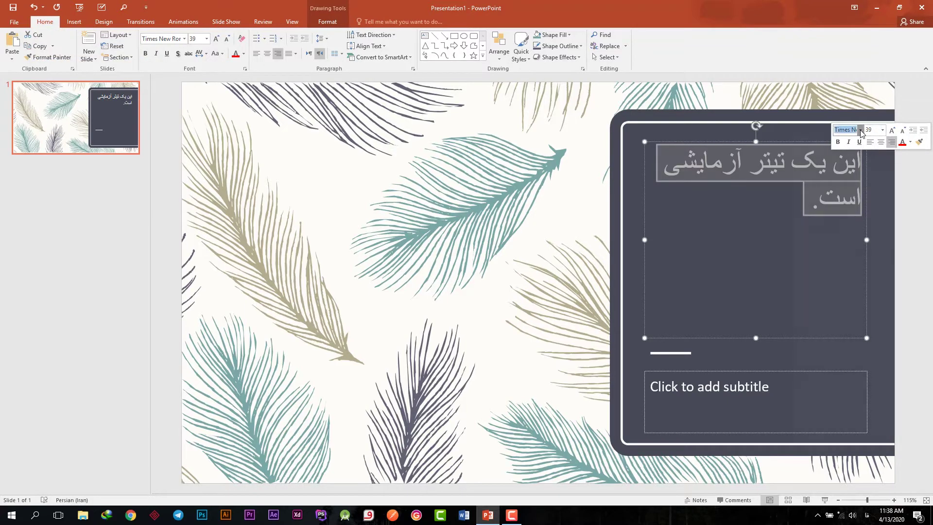
click(859, 130)
click(798, 201)
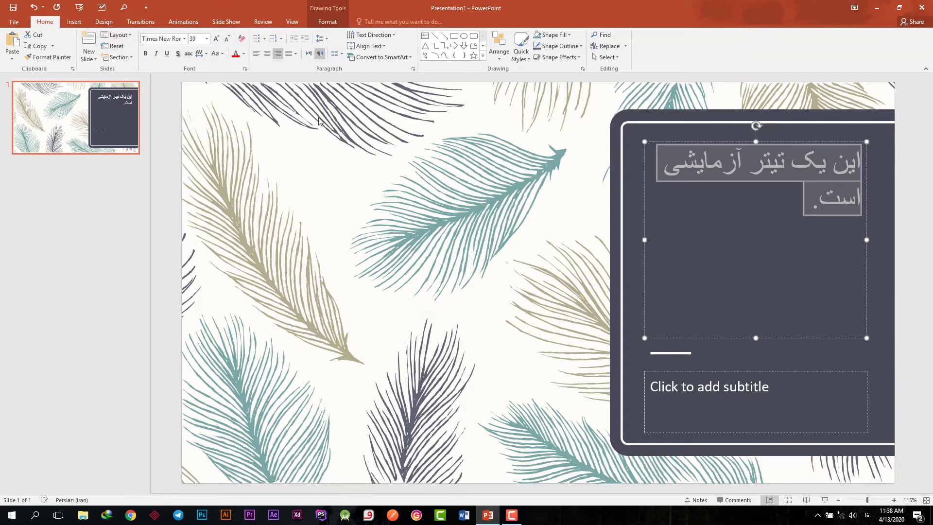
click(185, 41)
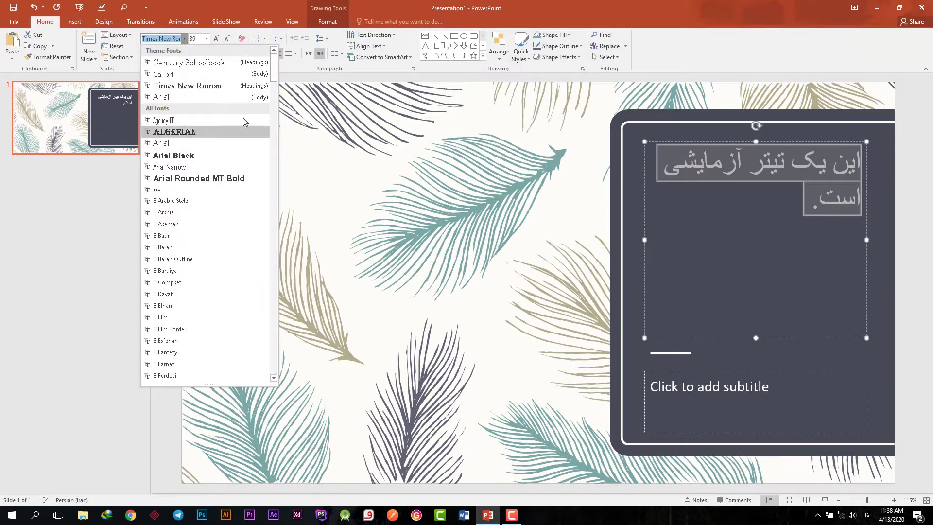
drag(274, 63, 277, 178)
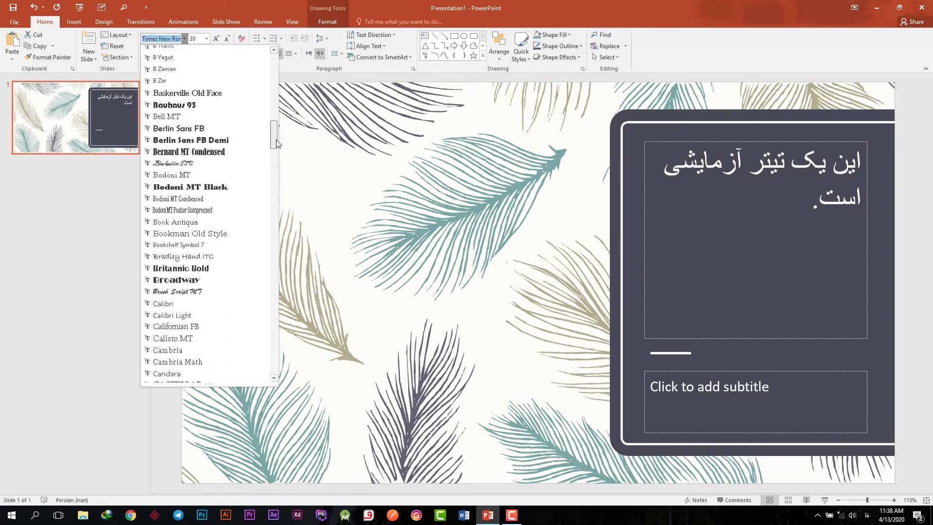
drag(275, 200, 275, 218)
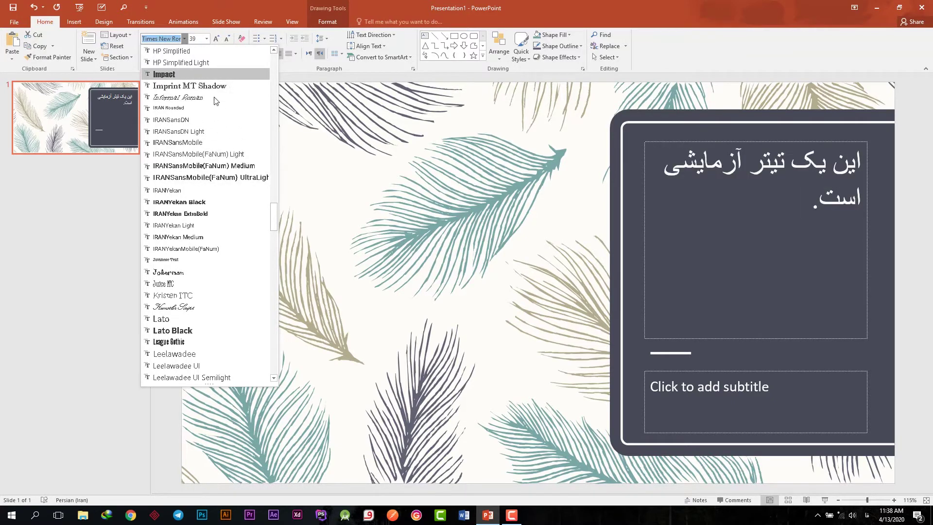
click(222, 167)
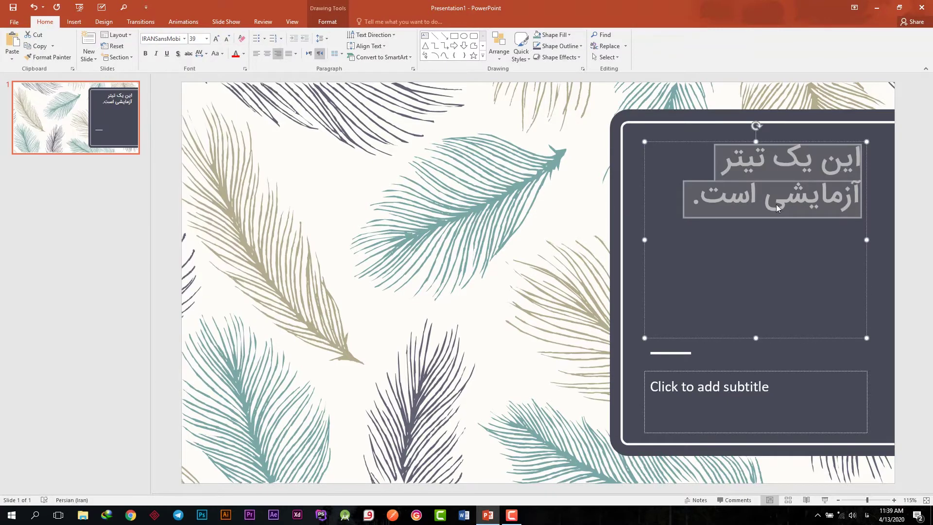
Select both title lines and change their colour to white.
click(697, 233)
drag(677, 203, 867, 161)
click(236, 54)
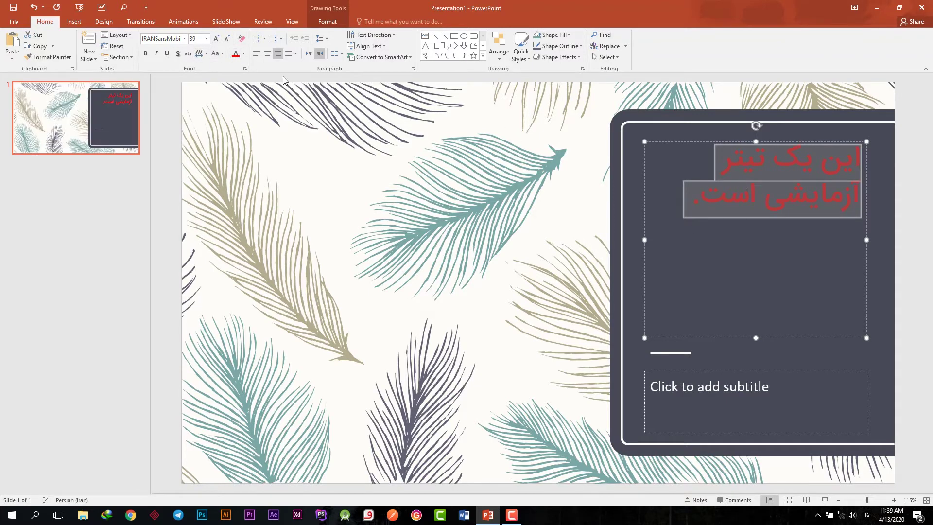
click(243, 53)
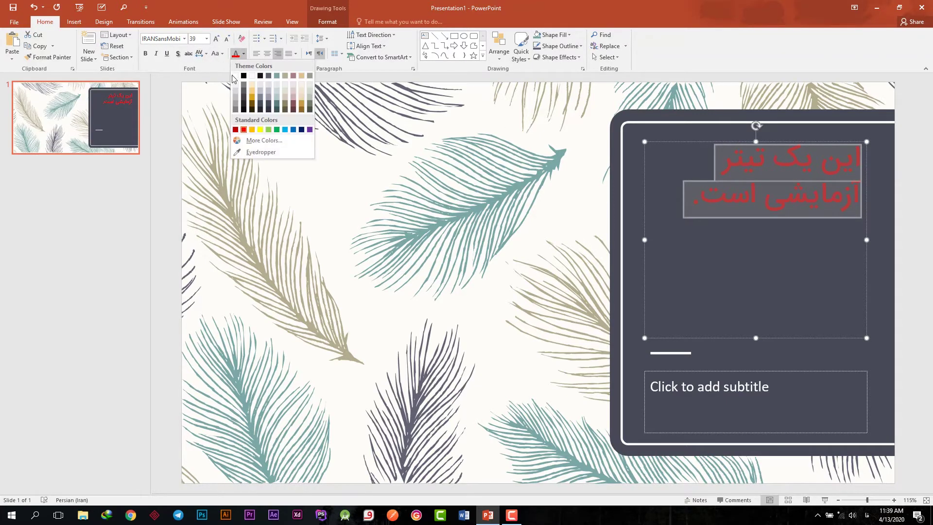
click(236, 76)
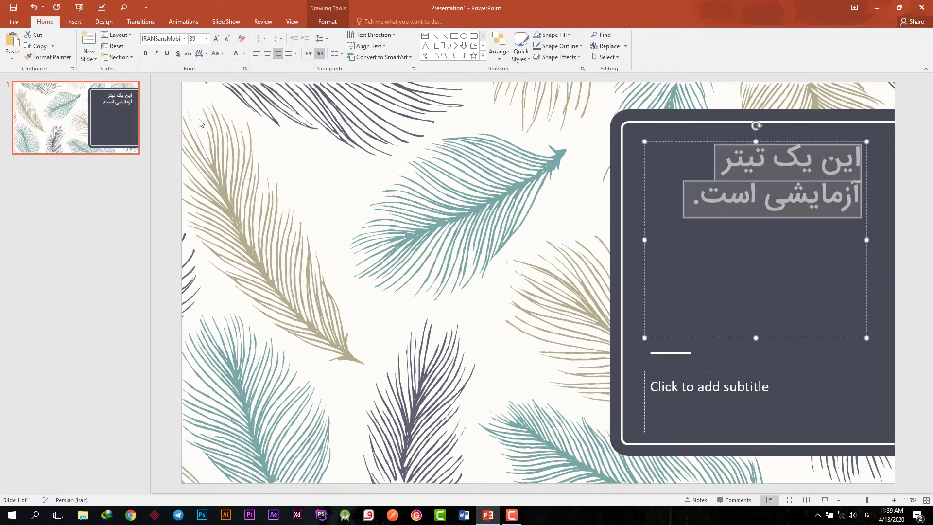
Set the title font size to 54, trying 48 first.
click(206, 39)
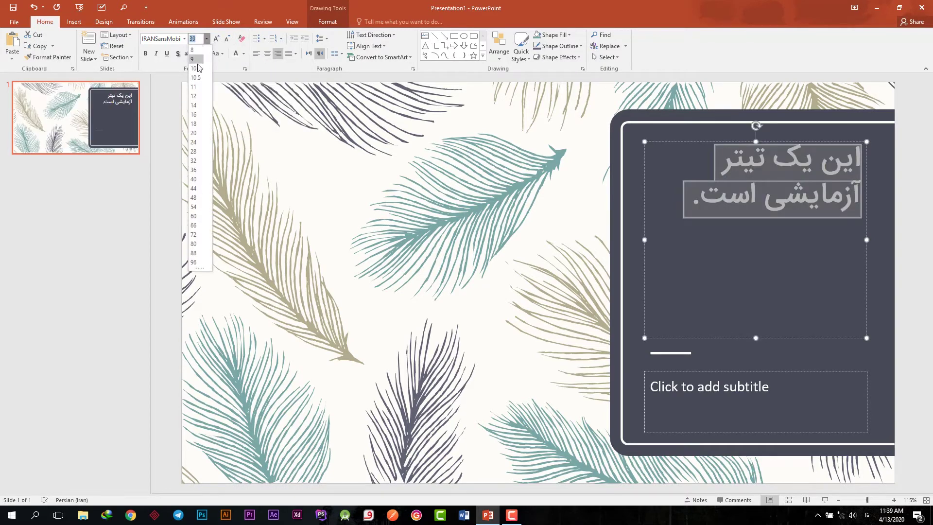
click(195, 198)
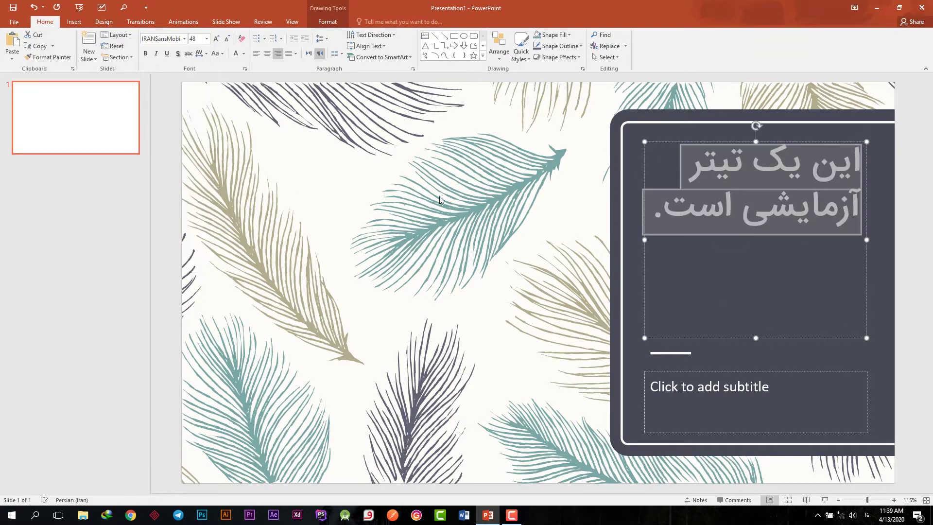
click(206, 39)
click(193, 206)
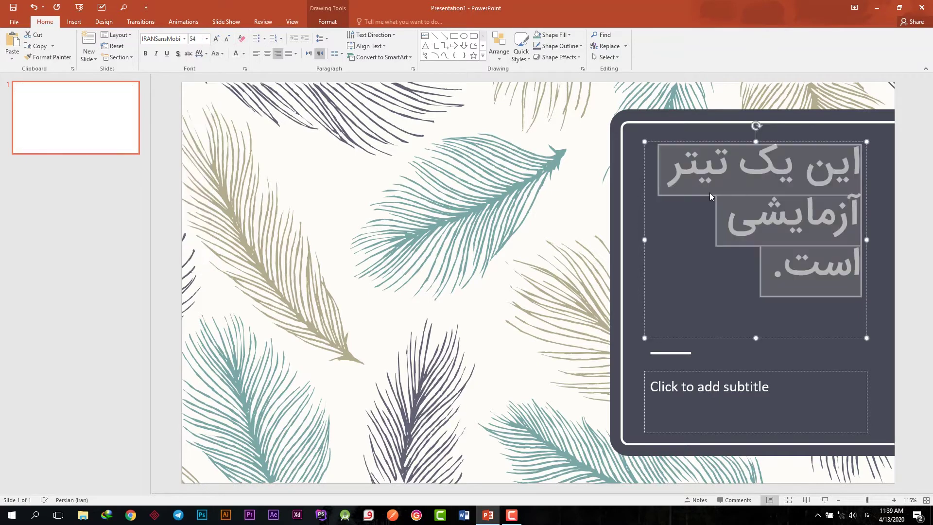
click(713, 191)
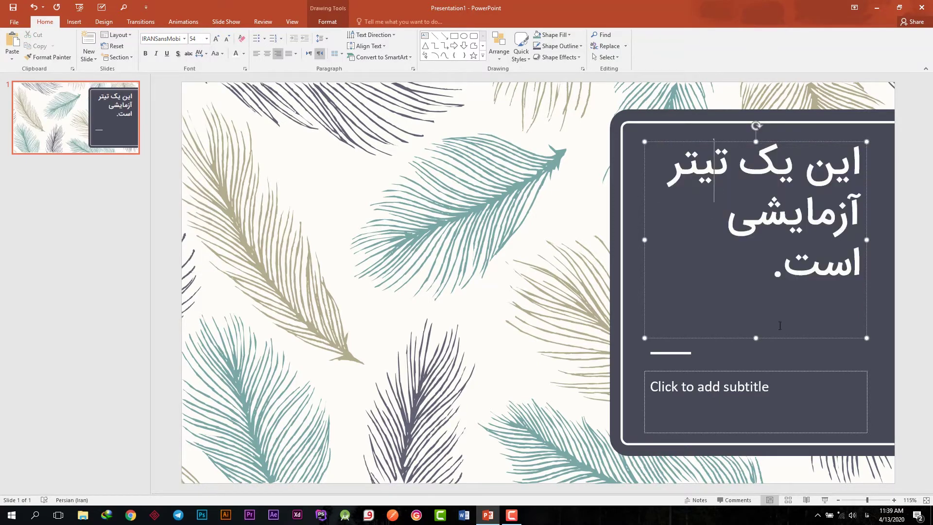
Resize the title box and position it at the top of the dark panel.
drag(756, 338, 765, 205)
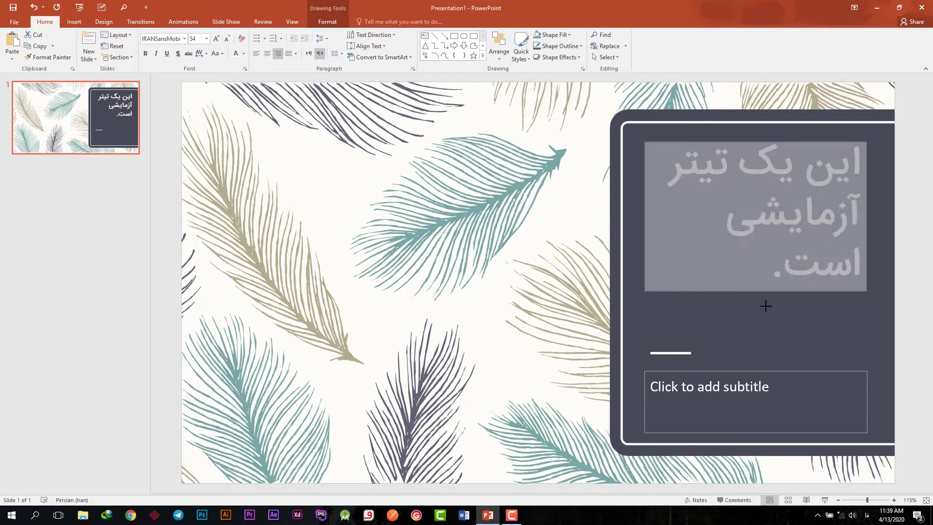
drag(765, 205, 757, 305)
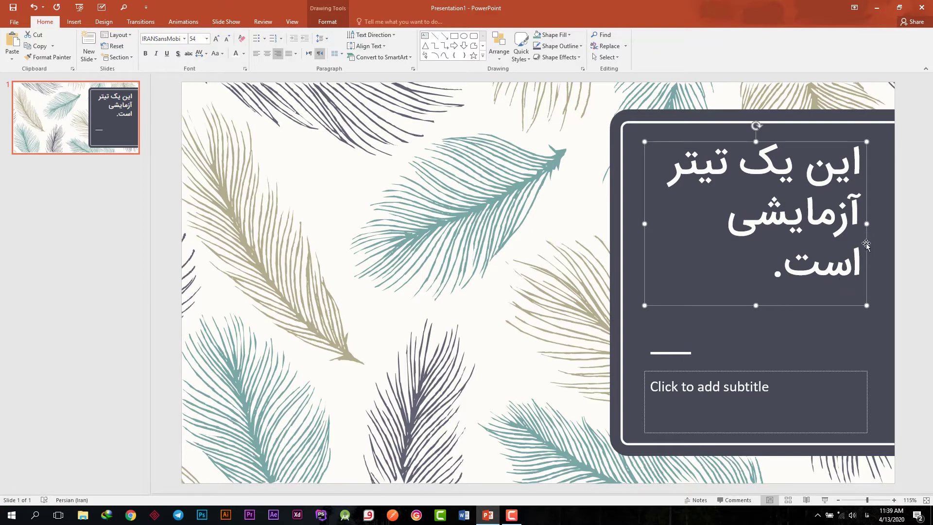
drag(867, 245, 750, 271)
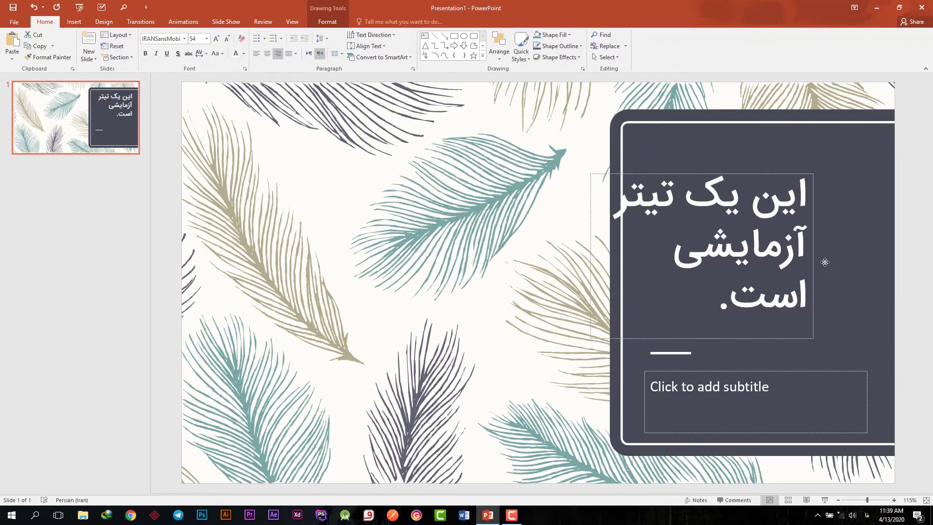
drag(750, 272, 868, 252)
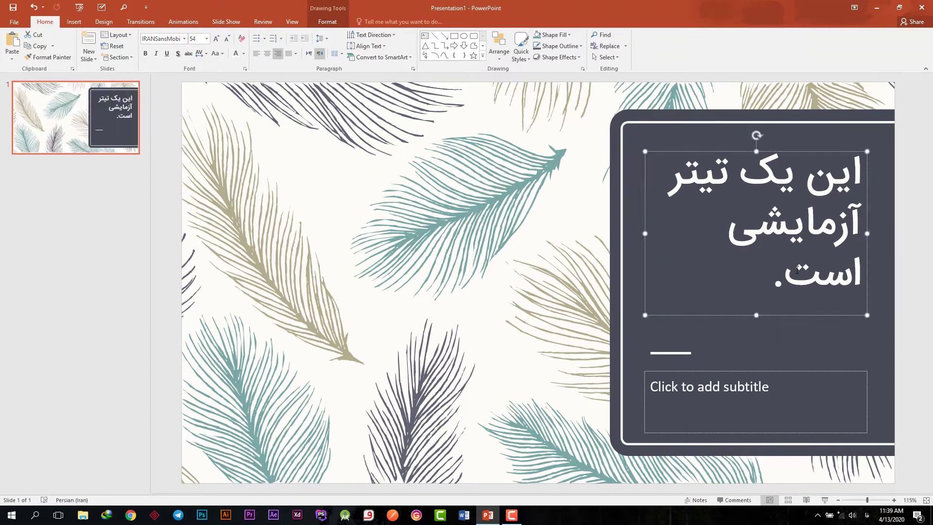
Center the title text within its box.
click(769, 287)
key(ctrl+a)
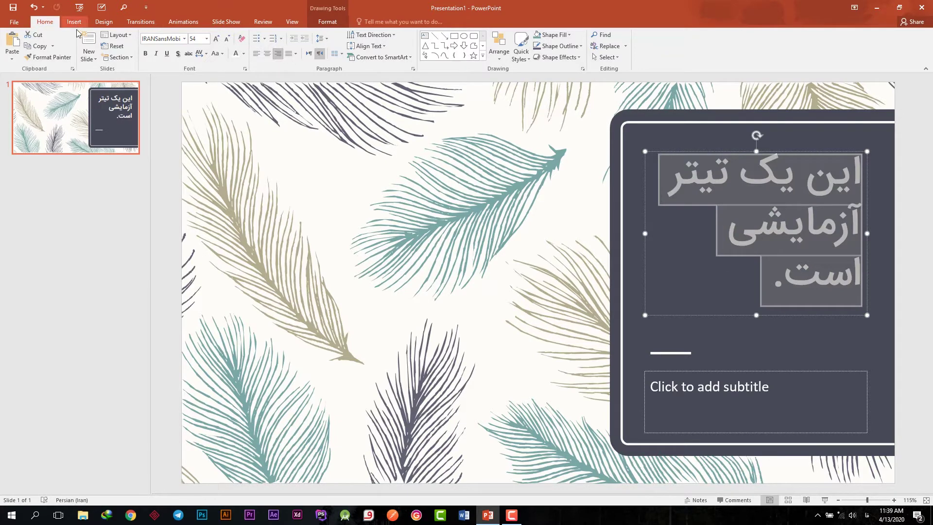
click(257, 56)
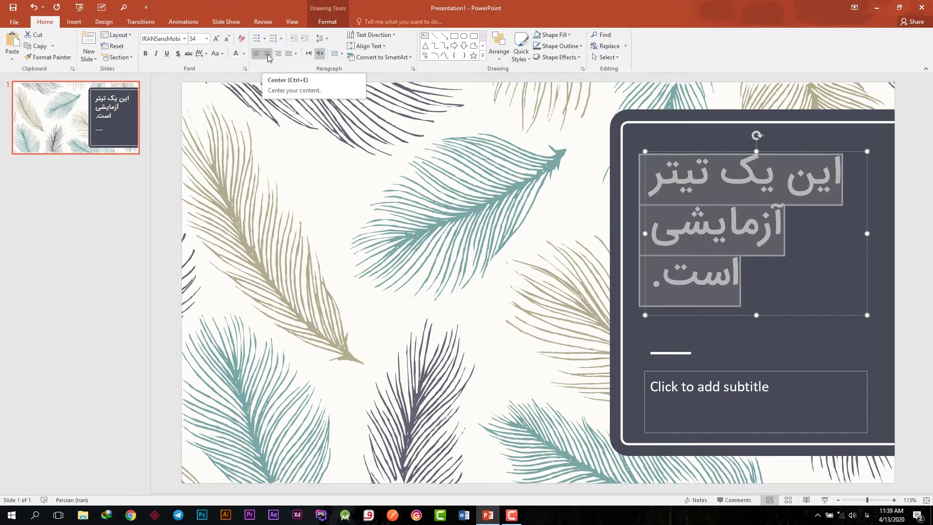
click(268, 57)
click(779, 201)
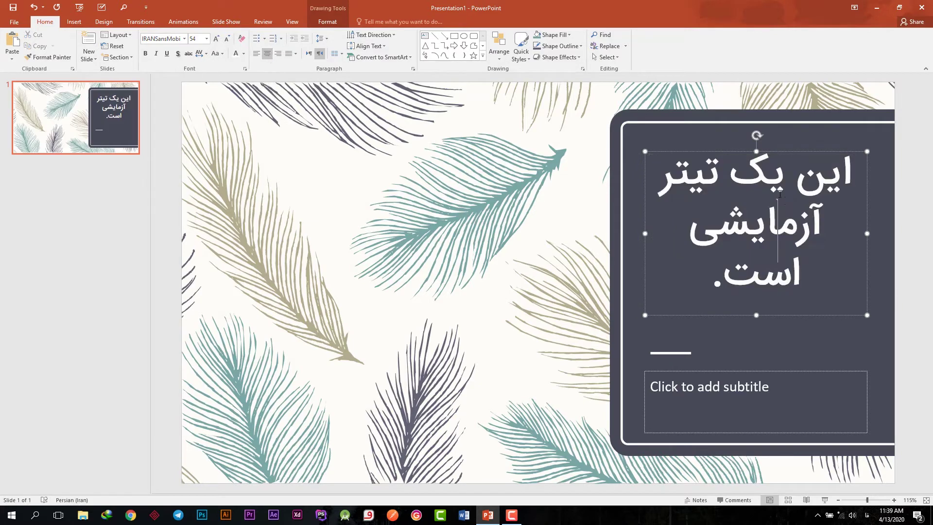
key(ctrl+a)
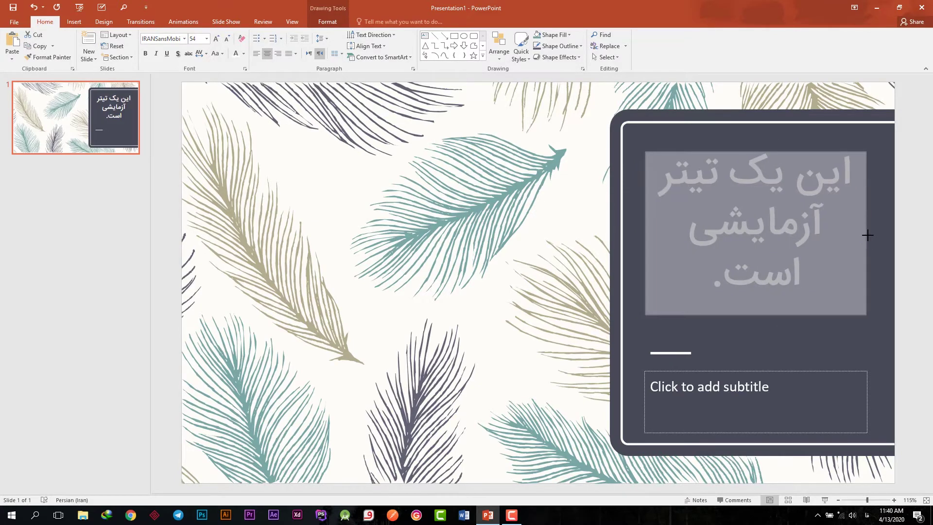
key(Escape)
Nudge the title box and tilt it slightly clockwise, then enter the subtitle.
drag(802, 315, 807, 327)
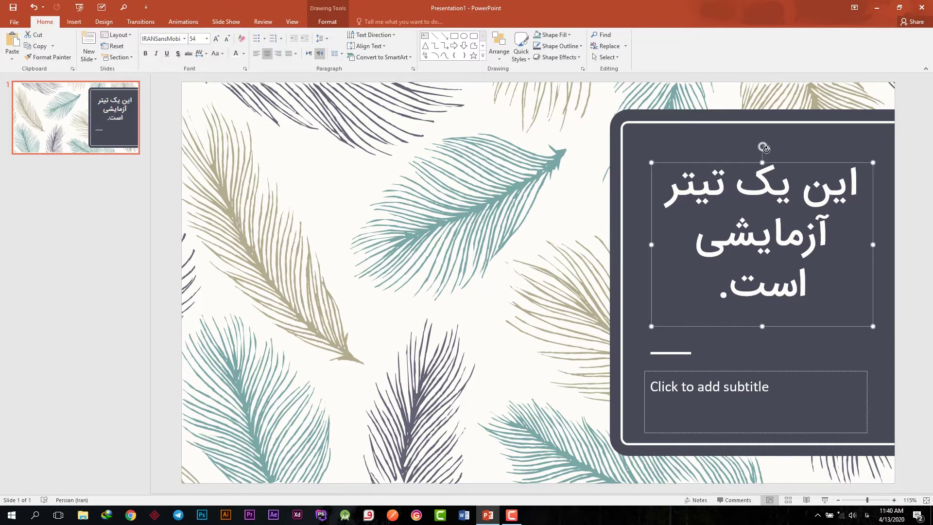
drag(763, 146, 761, 145)
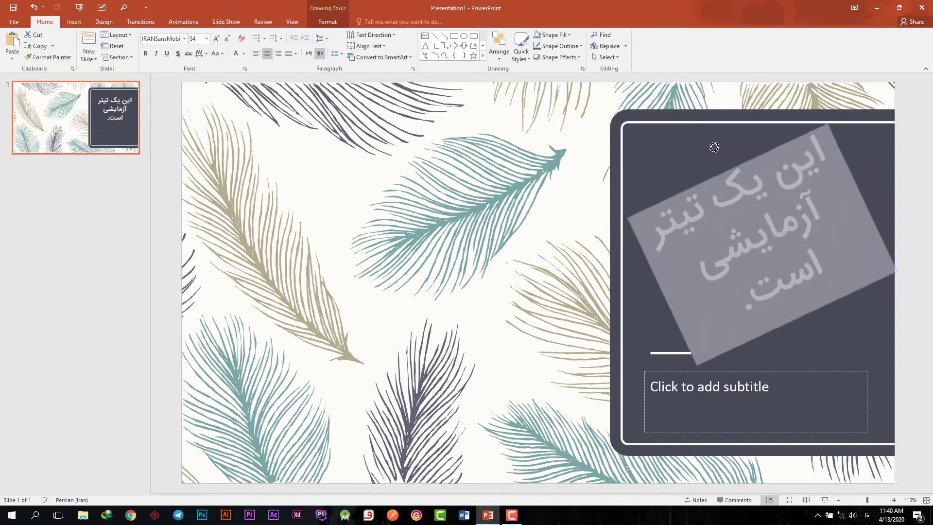
drag(760, 145, 783, 145)
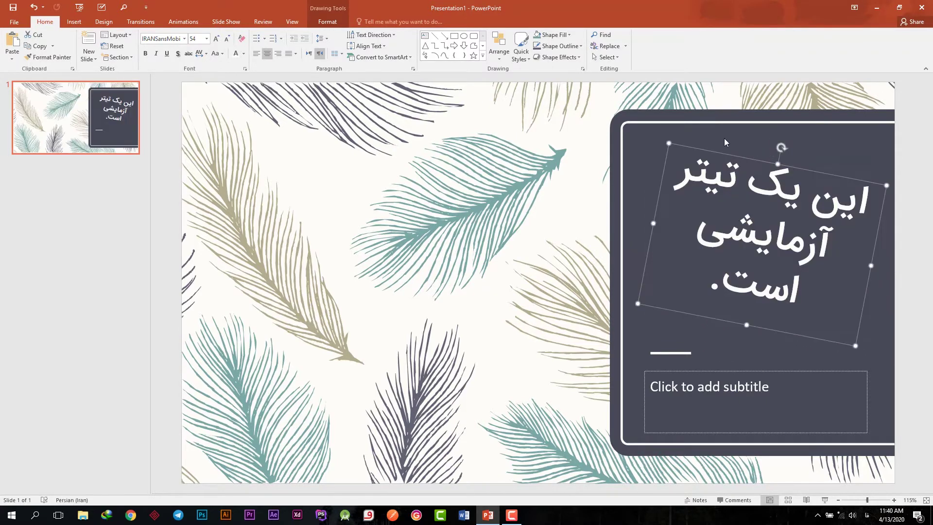
key(Escape)
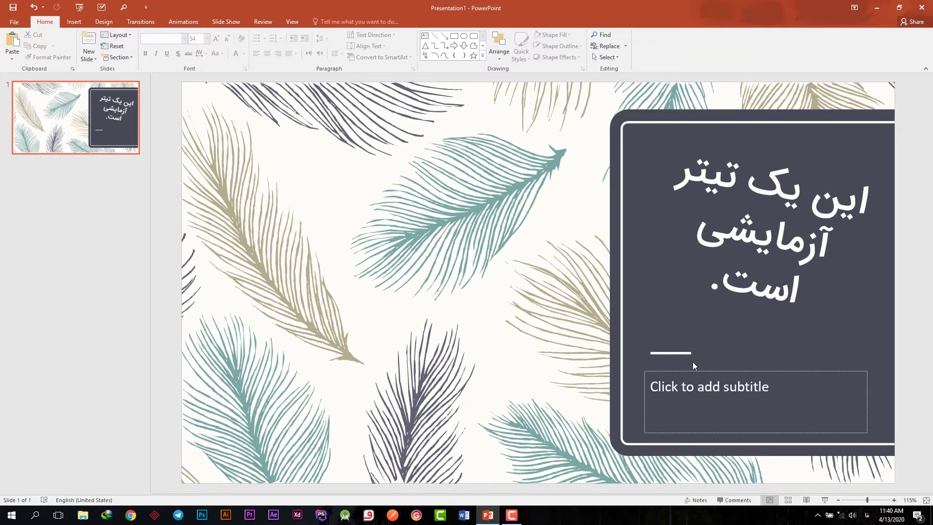
click(739, 390)
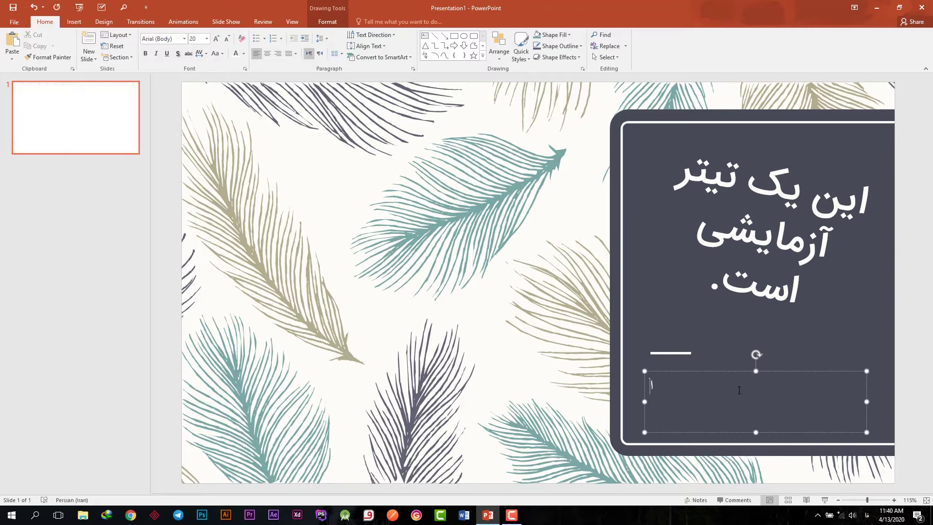
Type the subtitle 'این یک پروژه ی تستی است.' centered in the B Baran font.
text(این یک)
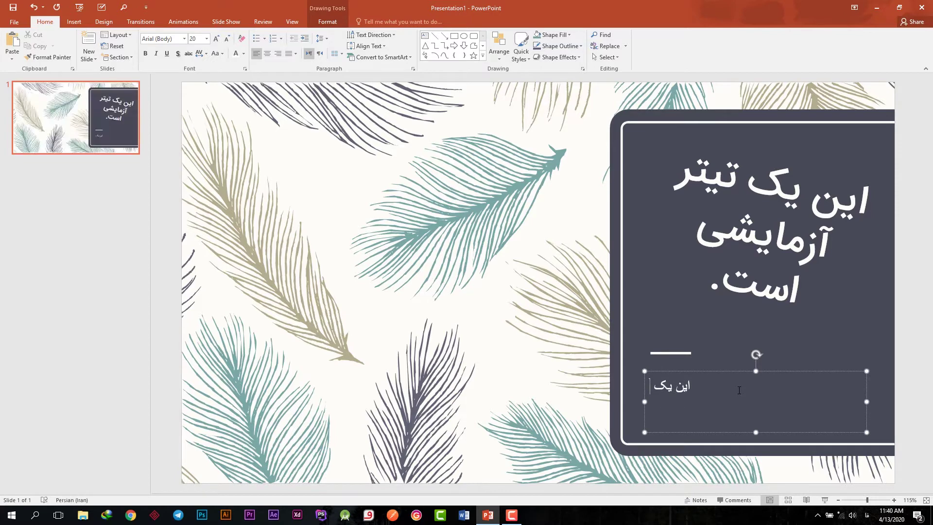
text( پروژه ی ت)
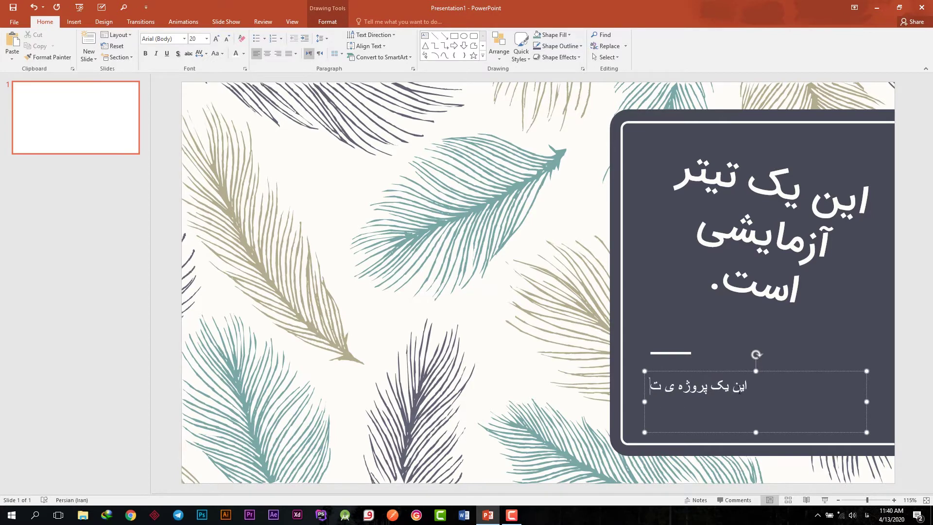
text(ستی است.)
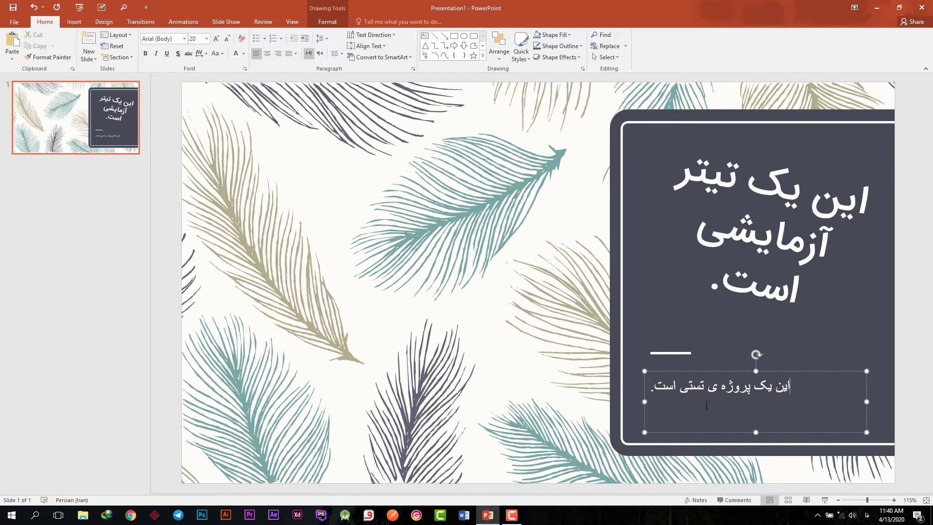
key(ctrl+a)
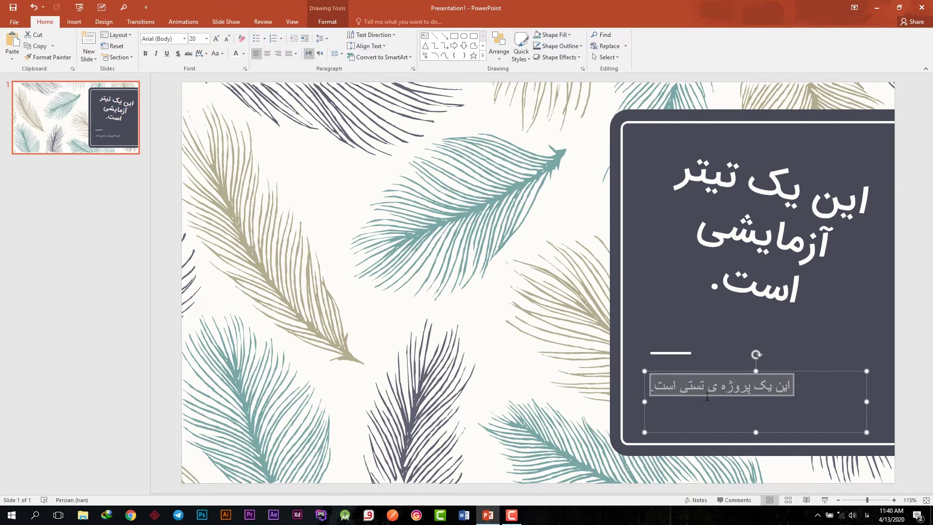
click(184, 39)
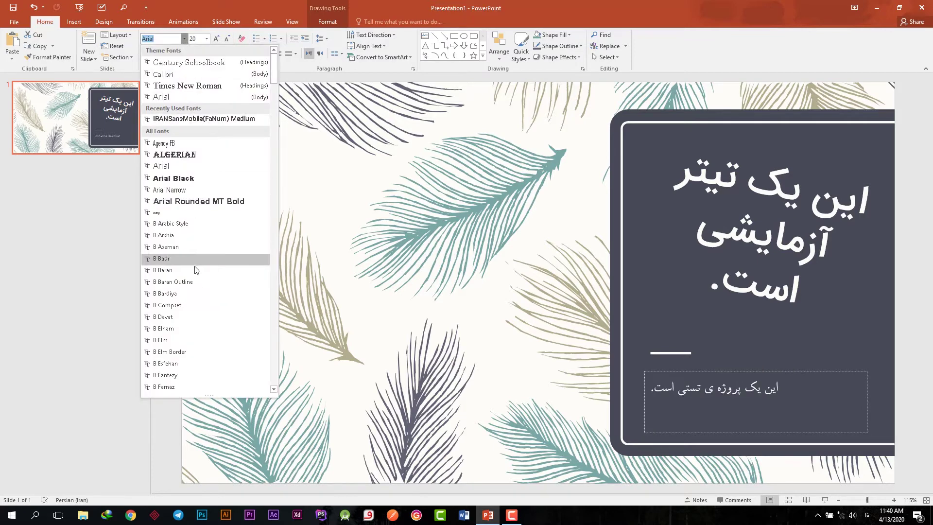
click(195, 268)
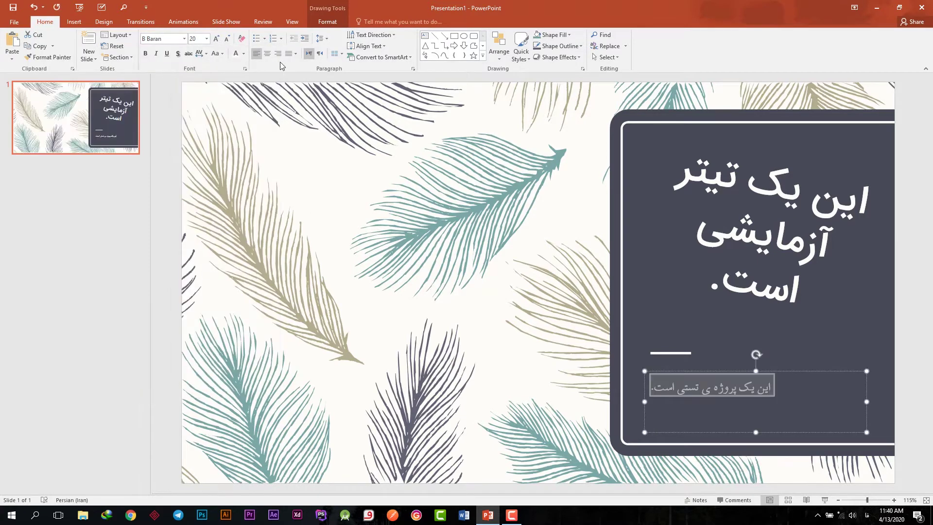
click(268, 53)
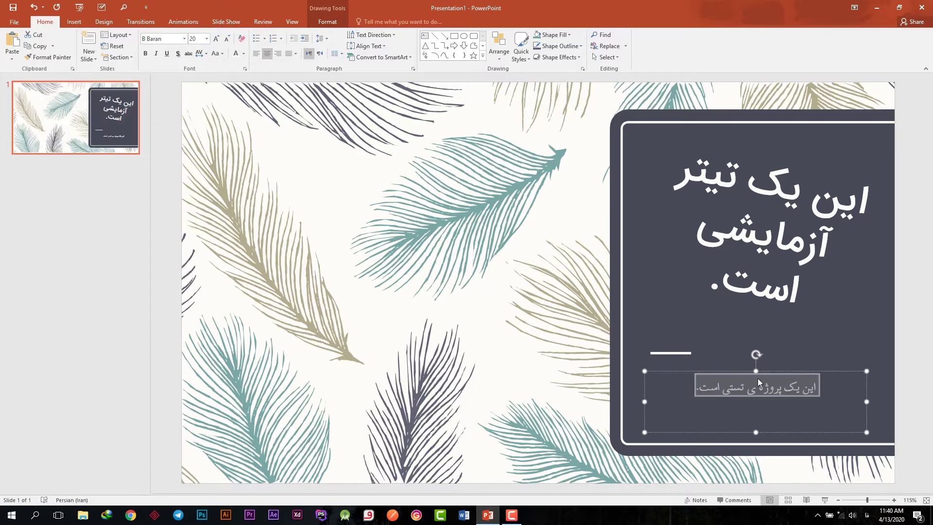
Set the subtitle size to 32 and click off the placeholder.
click(206, 38)
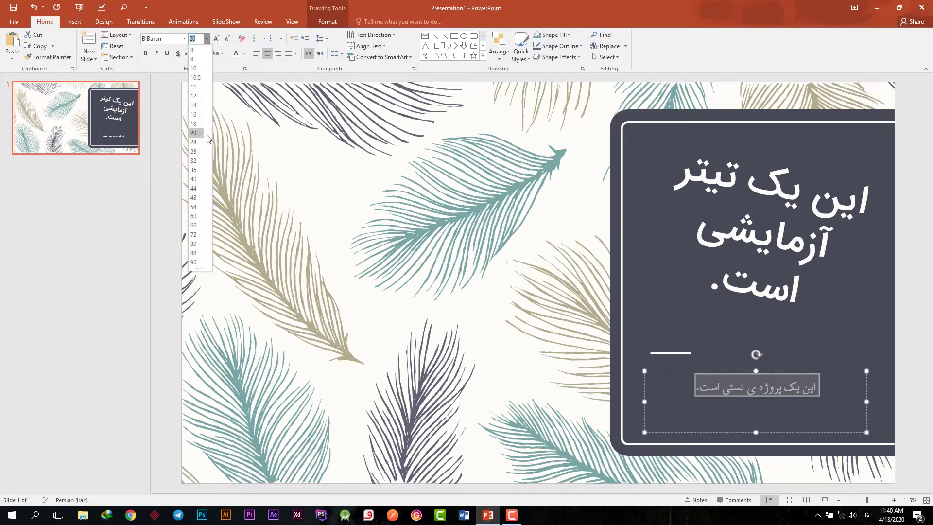
click(202, 161)
click(640, 228)
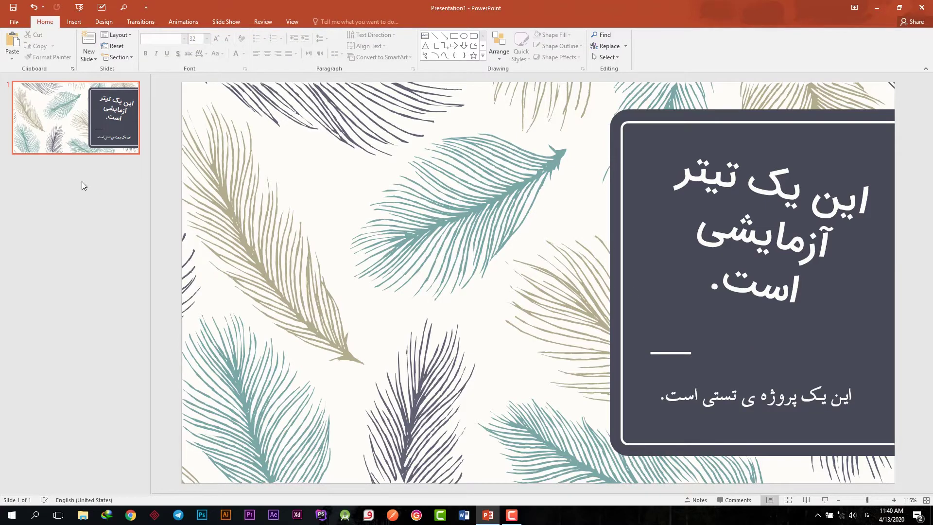
click(108, 192)
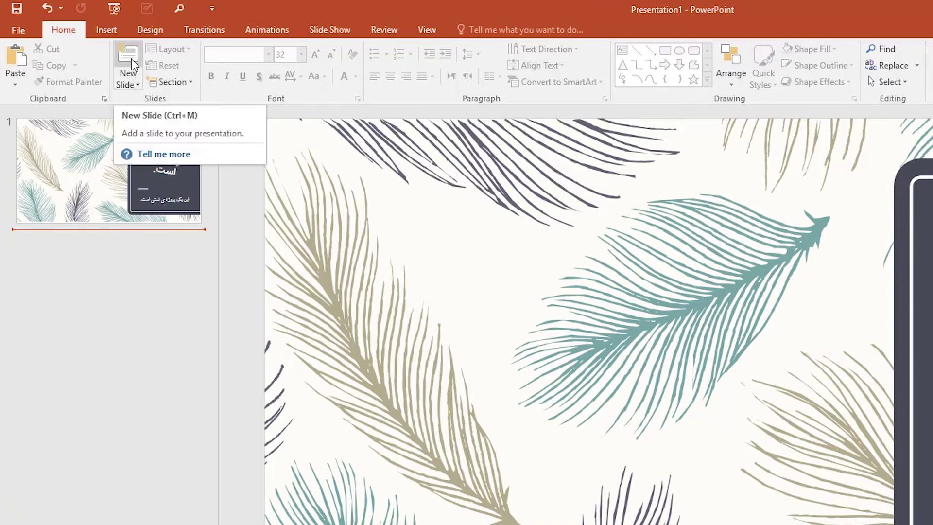
Insert a new Title and Content slide after slide 1 and display it.
right_click(95, 294)
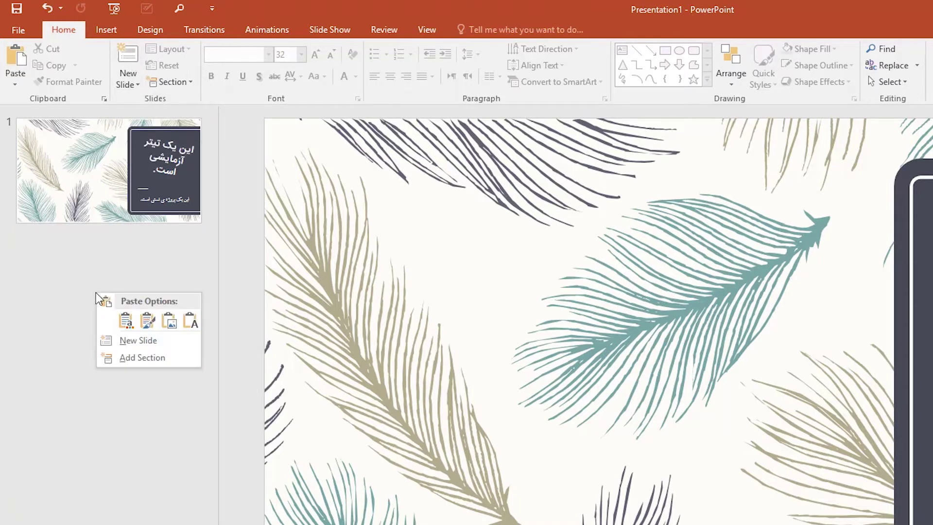
click(129, 54)
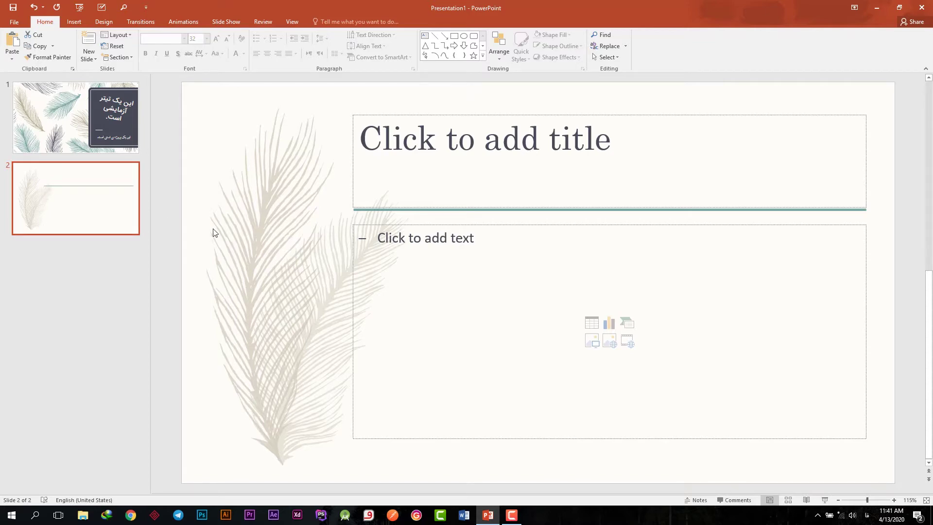
click(70, 137)
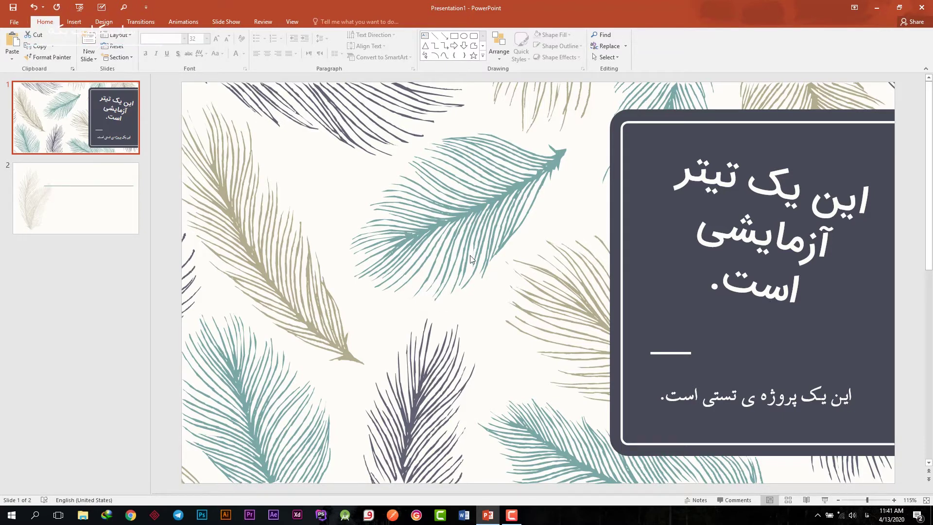
click(92, 219)
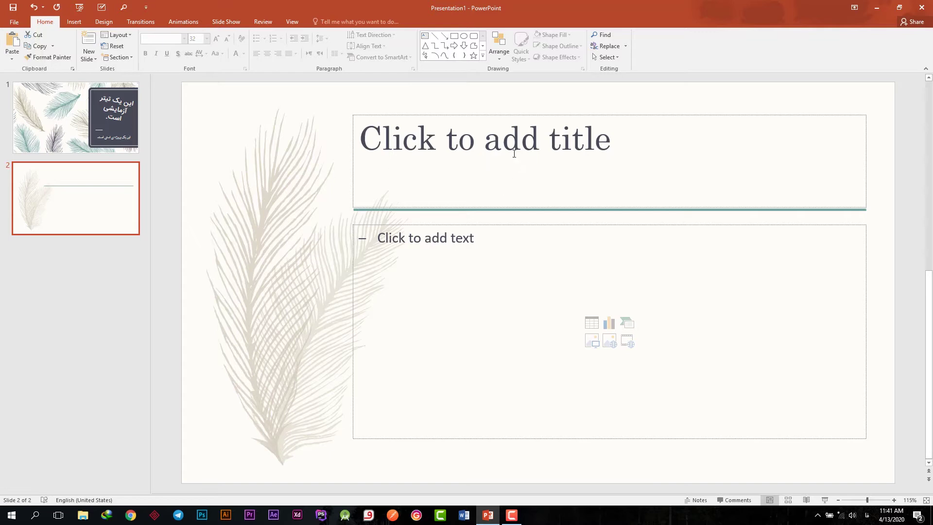
Type the slide 2 title 'این یک سرتیتر تستی است.' and make it right-to-left.
click(546, 142)
text(یک)
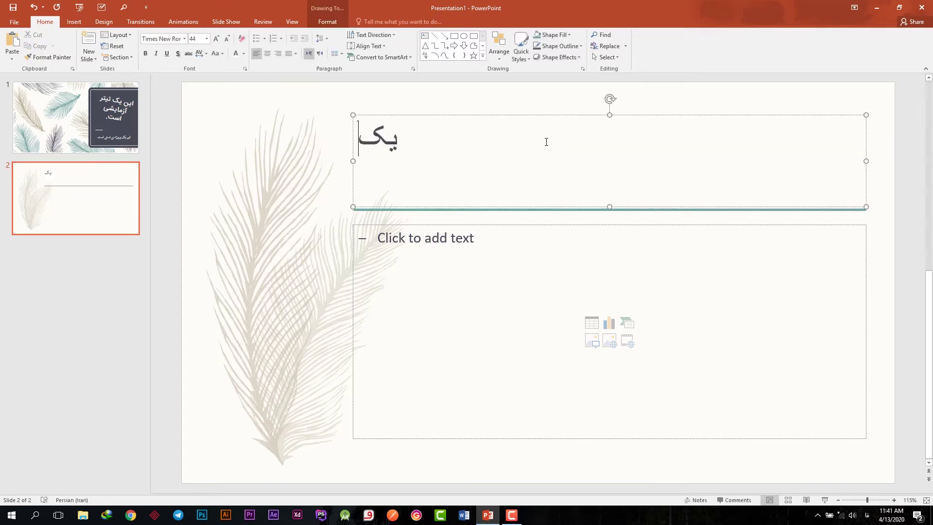
key(BackSpace)
key(BackSpace)
text(این یک)
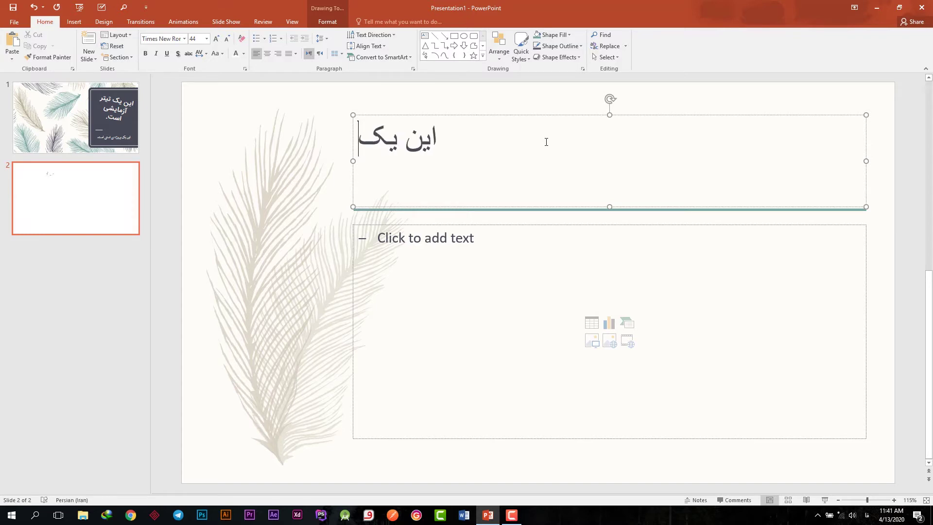
text( سرتیتر)
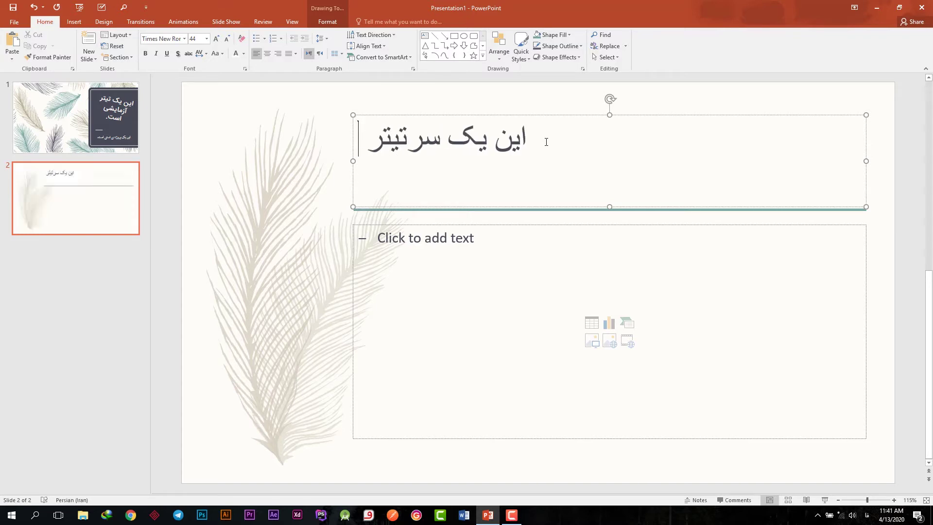
text( تستی است)
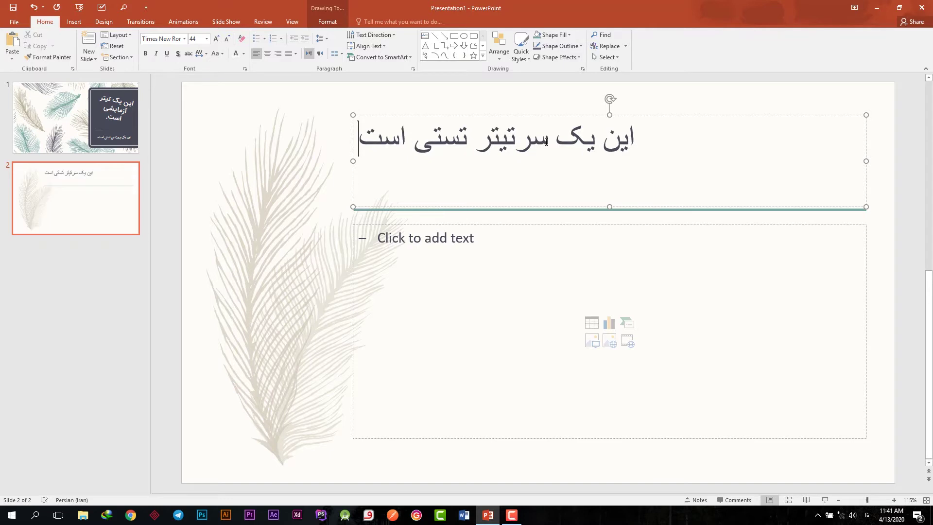
text(.)
key(ctrl+a)
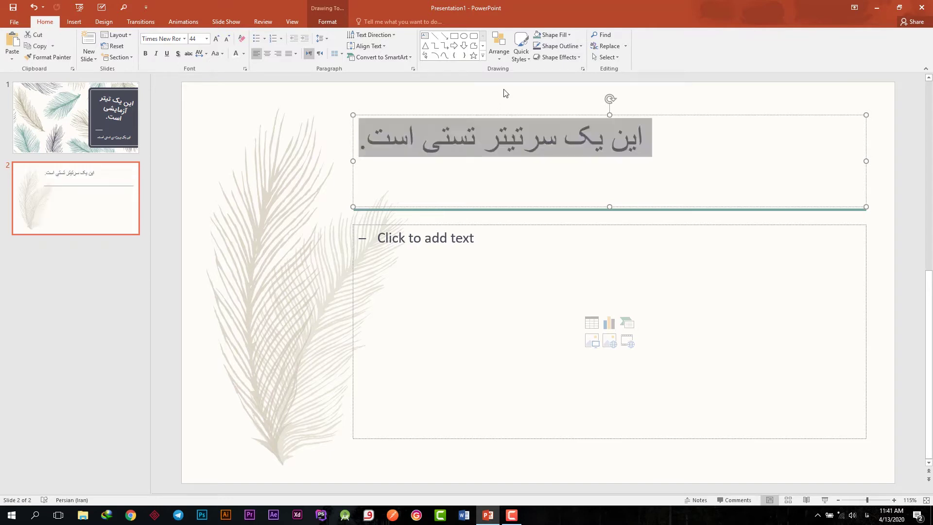
click(320, 53)
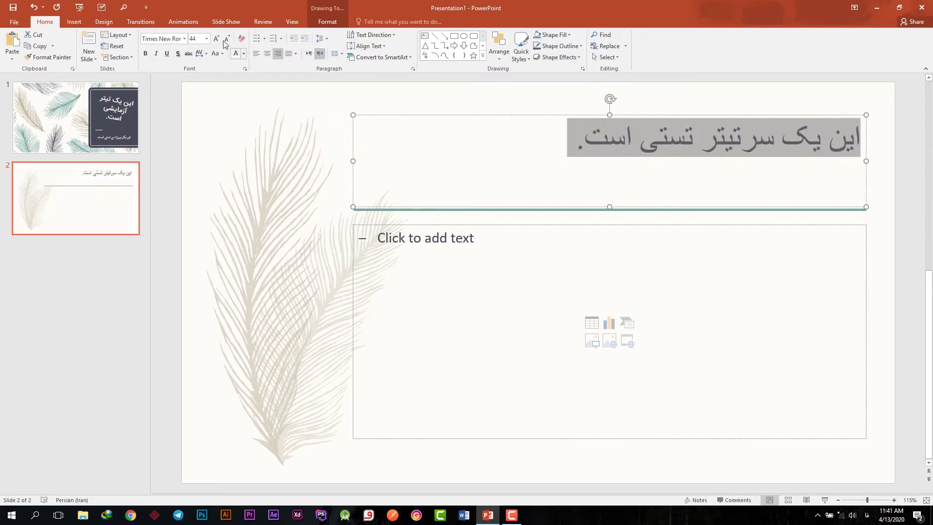
Make the title gold IRANSansMobile and move it just above the divider line.
click(184, 38)
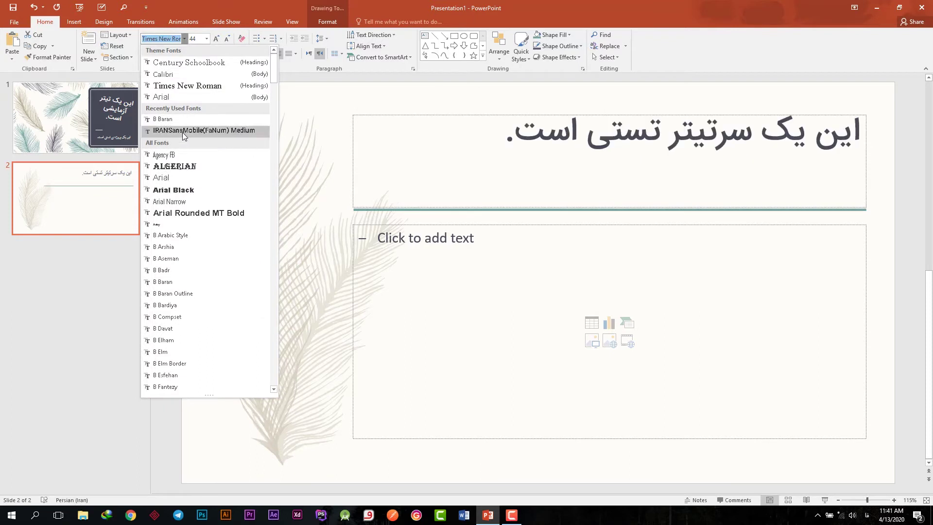
click(182, 131)
click(243, 53)
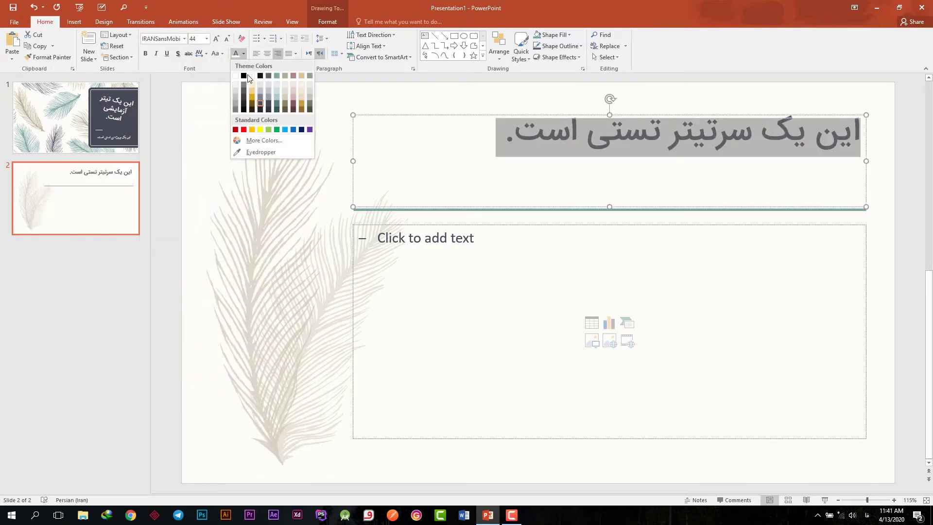
click(253, 101)
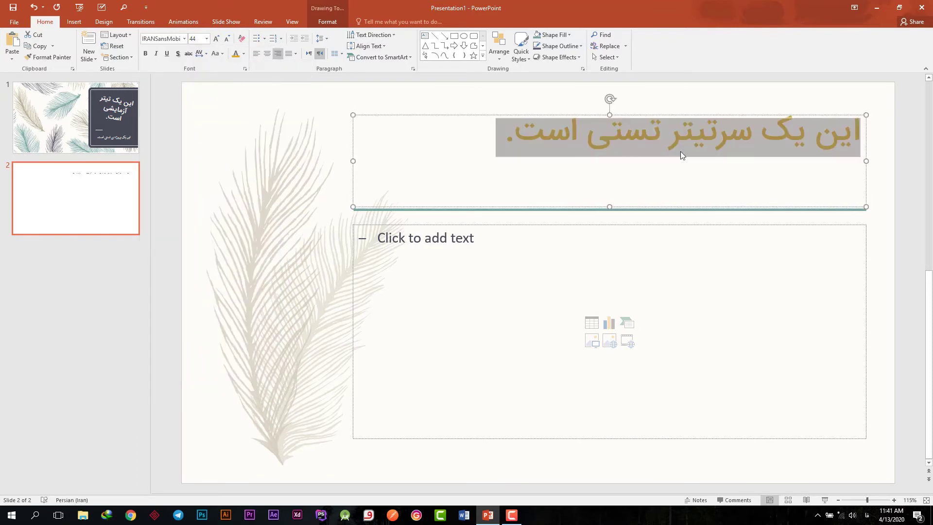
click(733, 186)
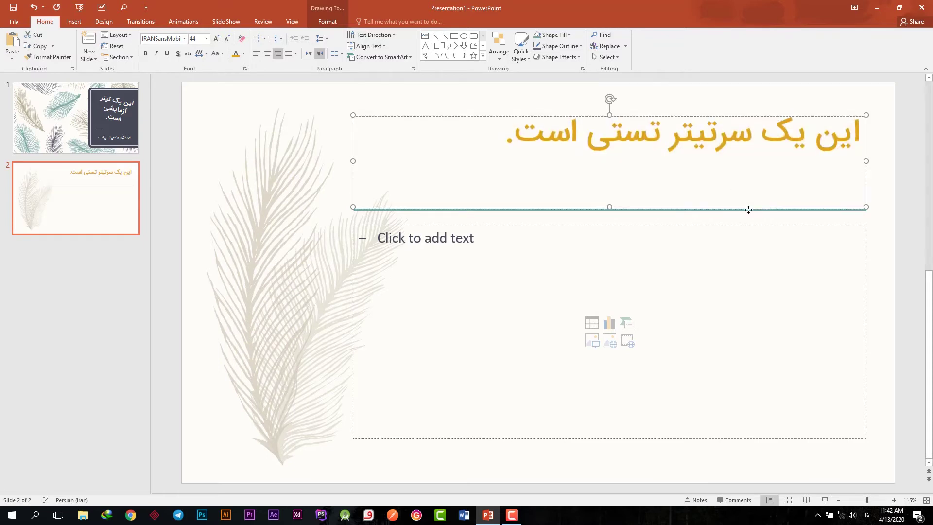
drag(760, 208, 700, 246)
click(482, 250)
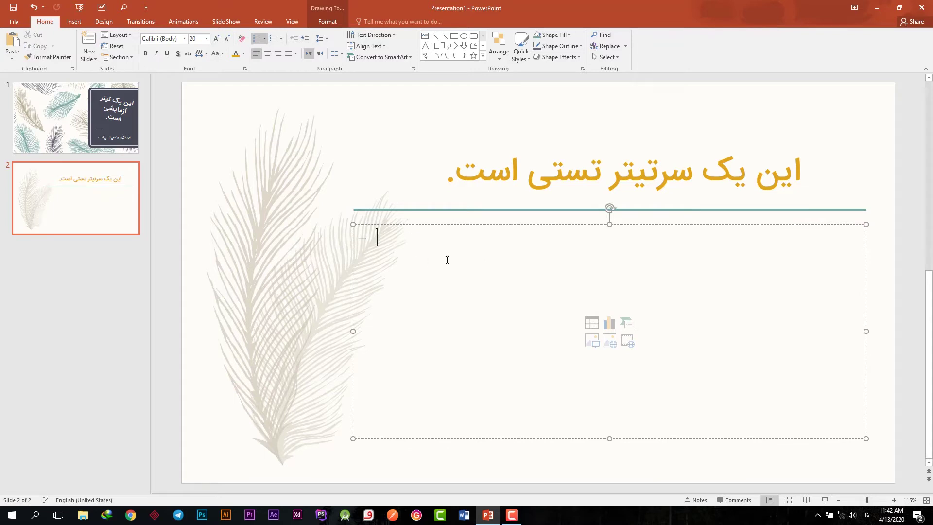
Switch the body placeholder's font to IRANYekan Medium.
key(ctrl+z)
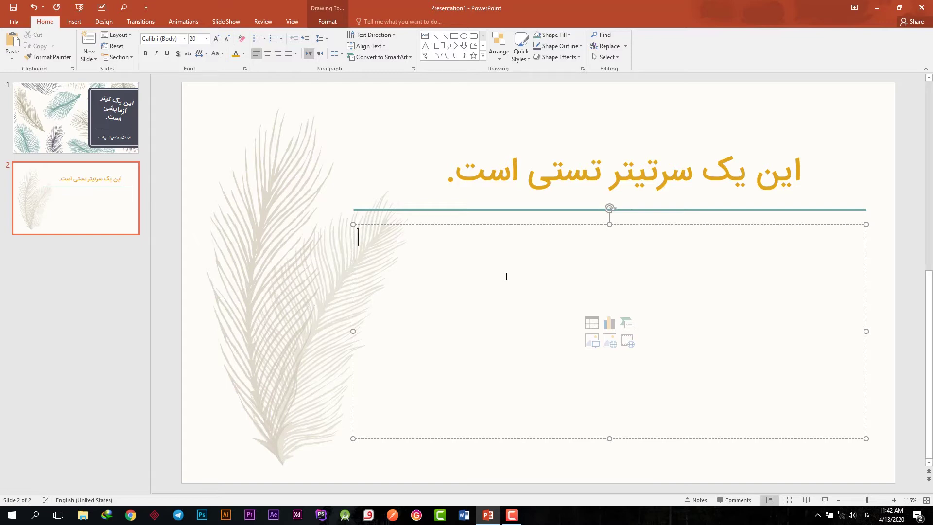
key(ctrl+a)
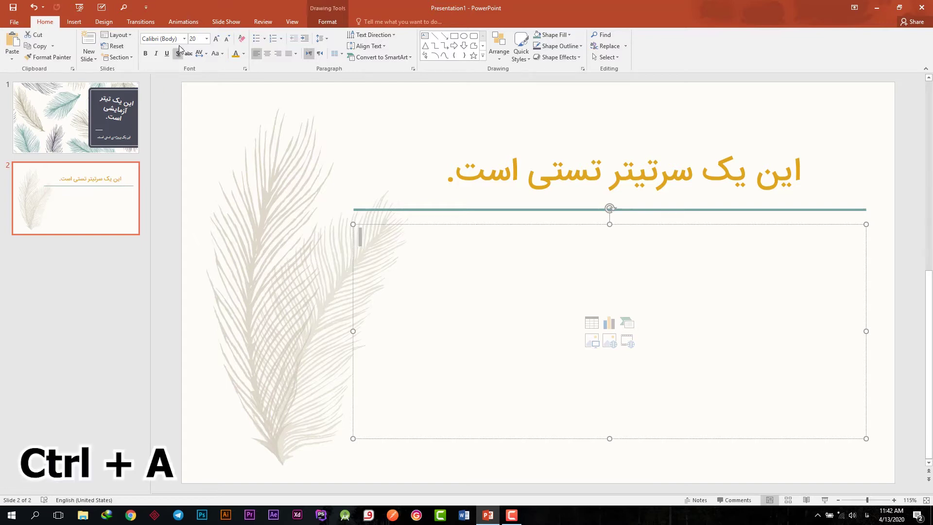
click(184, 39)
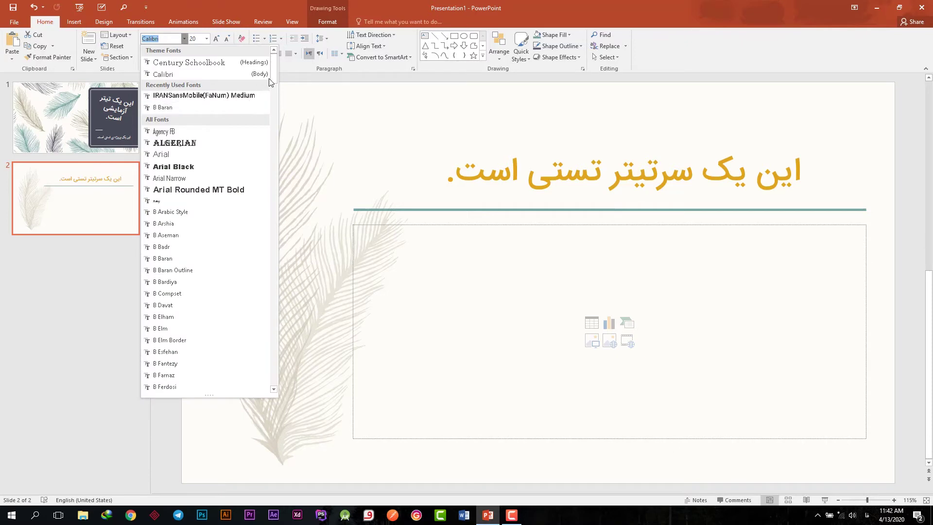
mouse_move(274, 68)
mouse_down()
mouse_move(283, 296)
mouse_move(275, 352)
mouse_move(278, 238)
mouse_up()
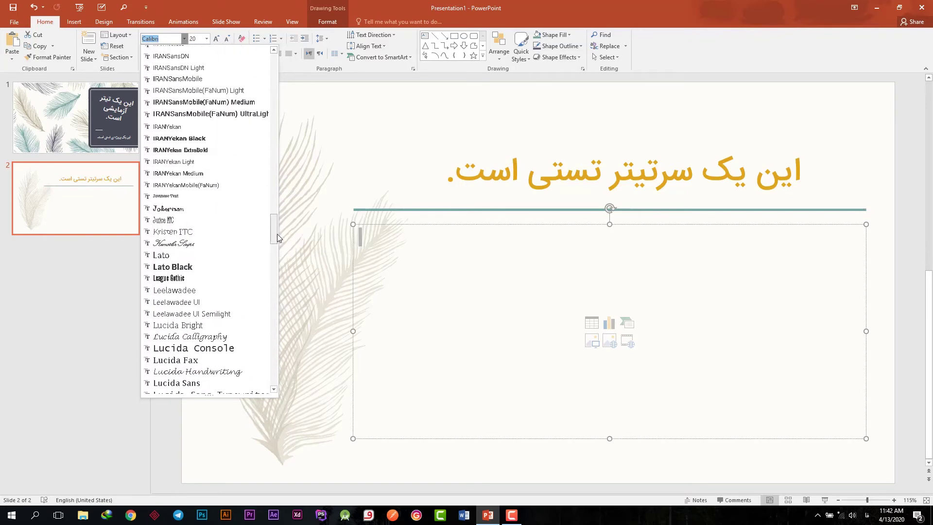
click(219, 173)
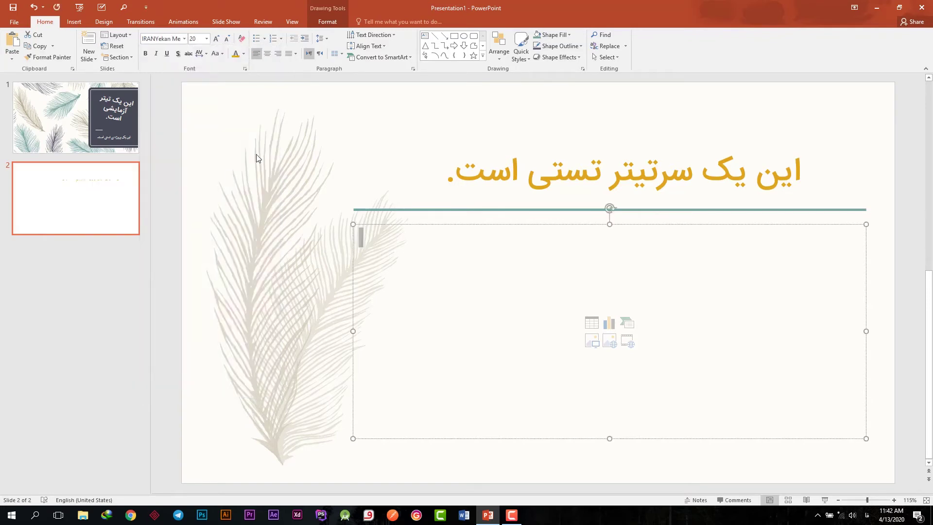
Right-align the body text, colour it black and set size 28.
click(278, 55)
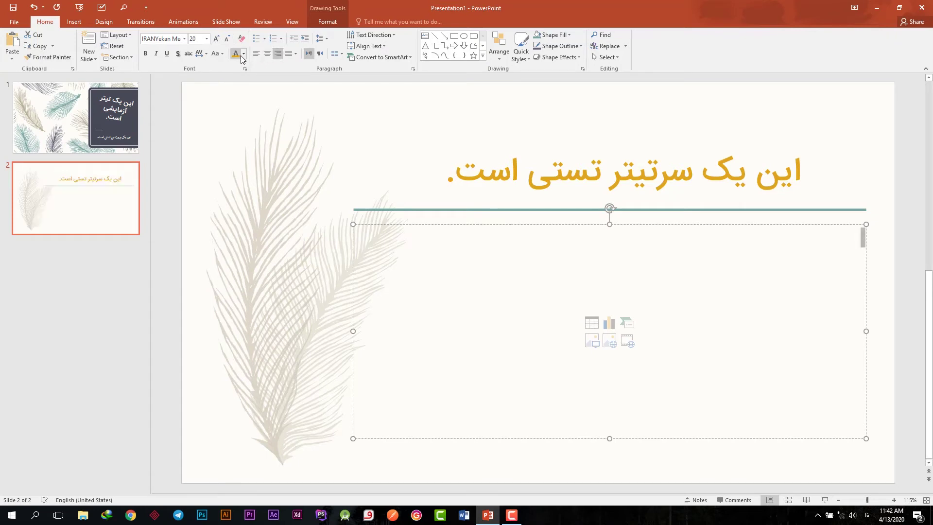
click(244, 54)
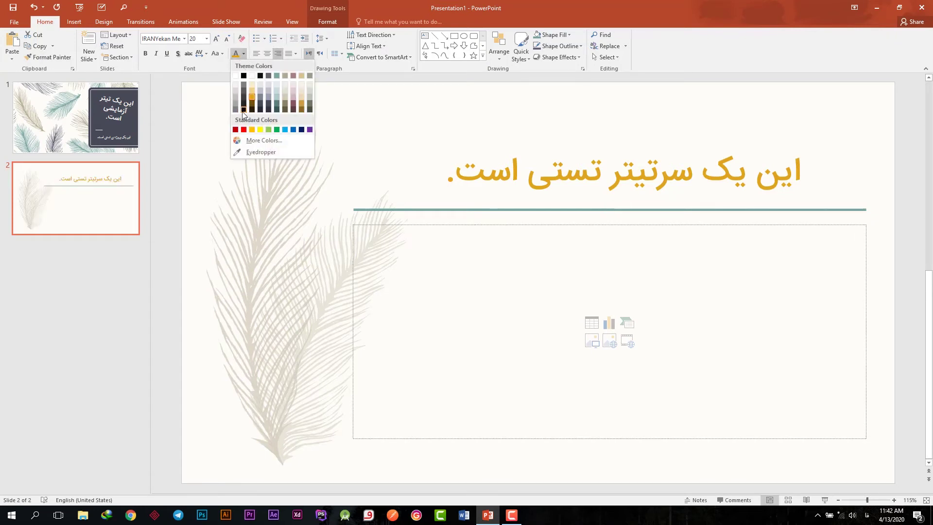
click(244, 76)
click(207, 38)
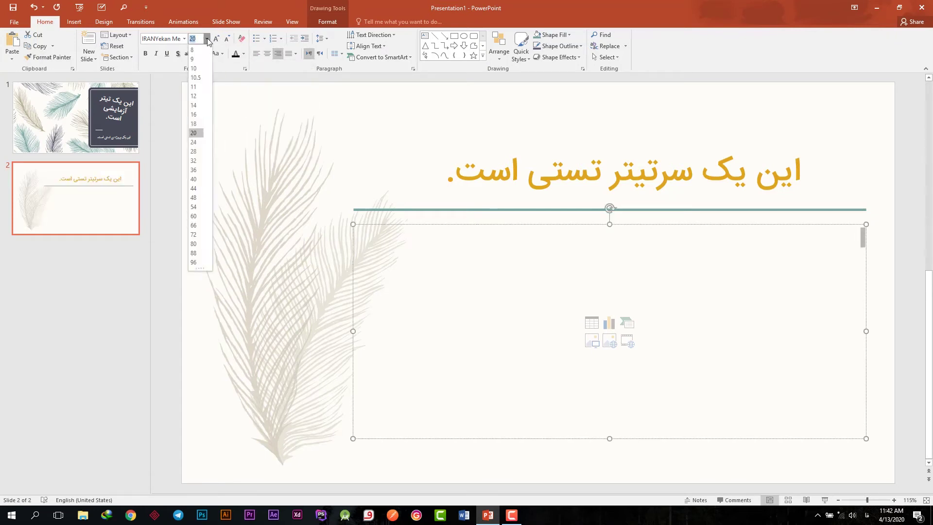
click(194, 151)
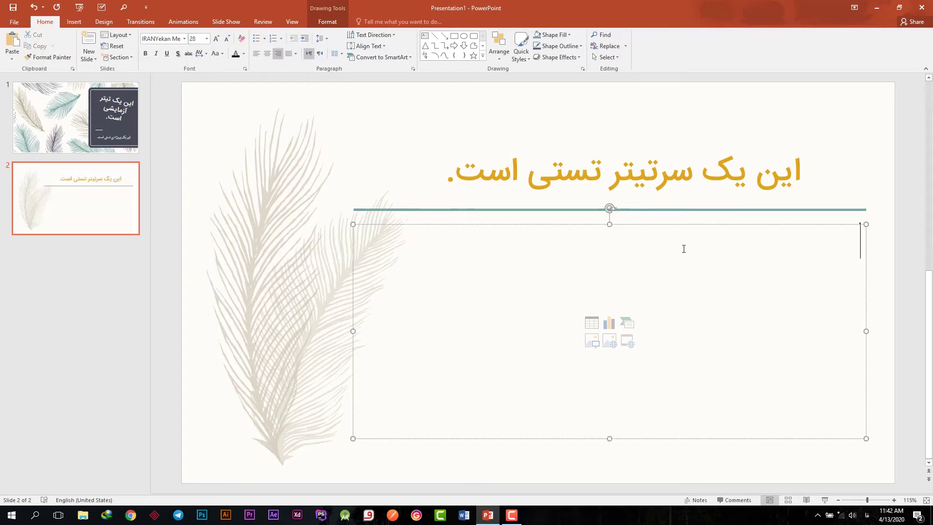
Clear the trial letters and type the sample phrase 'متن آزمایشی' in the body.
text(ایسشسی)
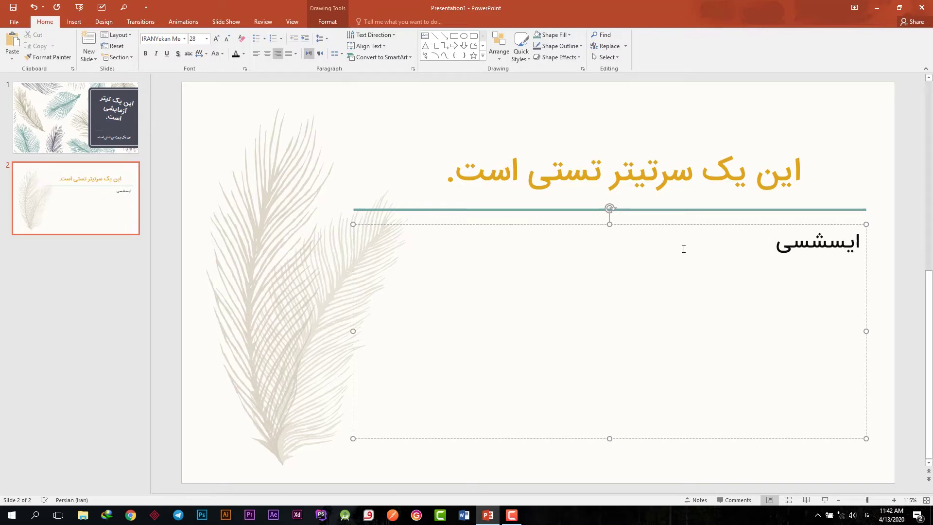
key(ctrl+a)
text(ی)
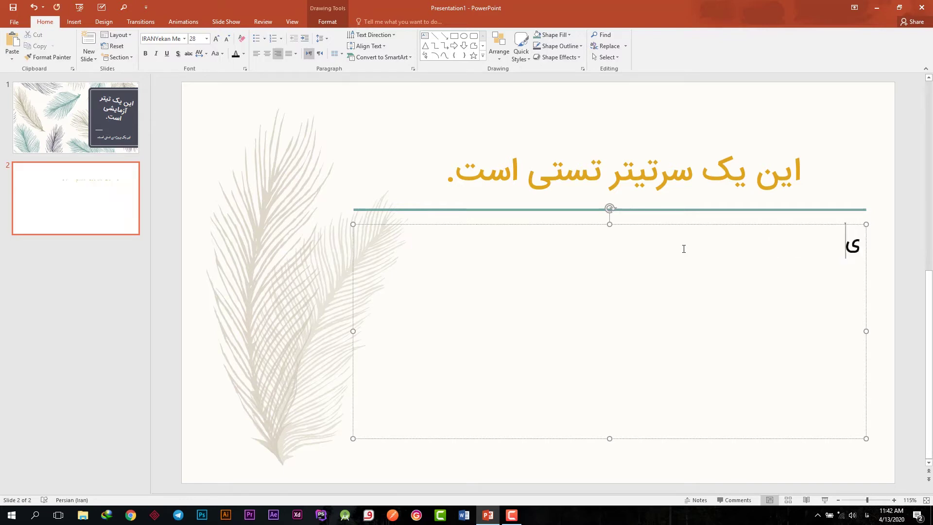
text(ی)
key(BackSpace)
key(BackSpace)
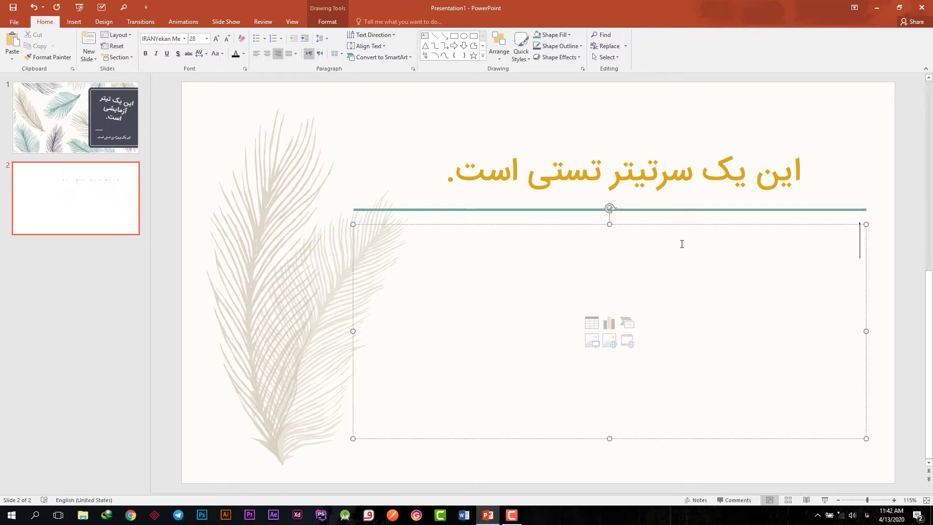
text(این)
key(BackSpace)
key(BackSpace)
key(BackSpace)
text(متن آزم)
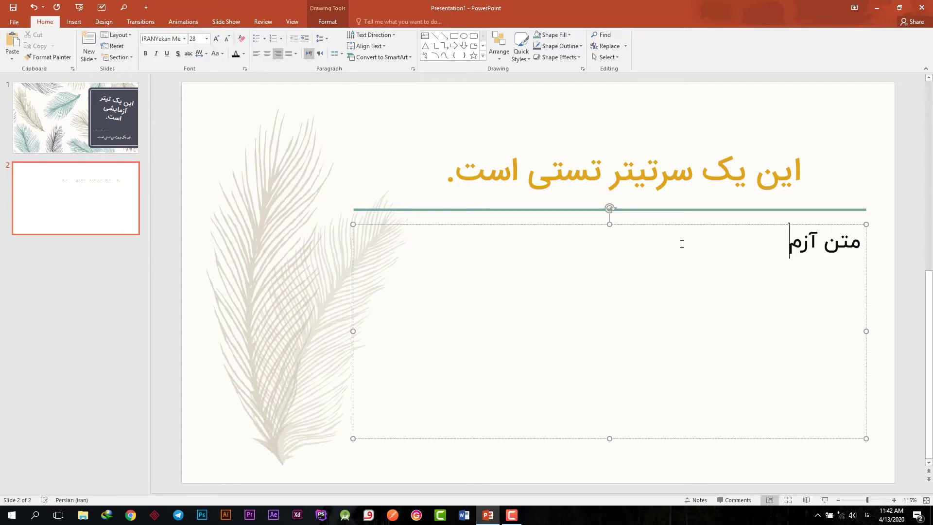
text(ایشی)
key(Home)
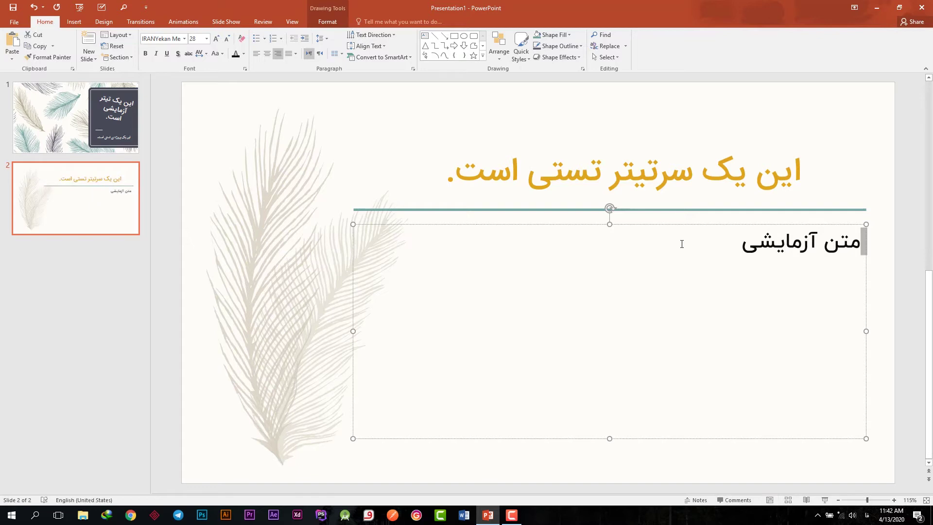
Copy 'متن آزمایشی' and paste it repeatedly along the line, keeping right alignment.
drag(742, 242, 863, 243)
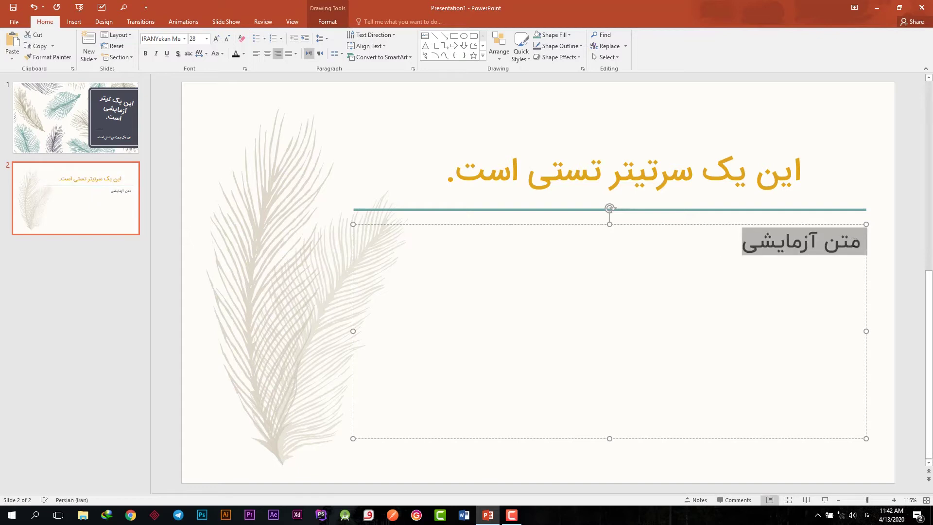
key(ctrl+c)
click(717, 243)
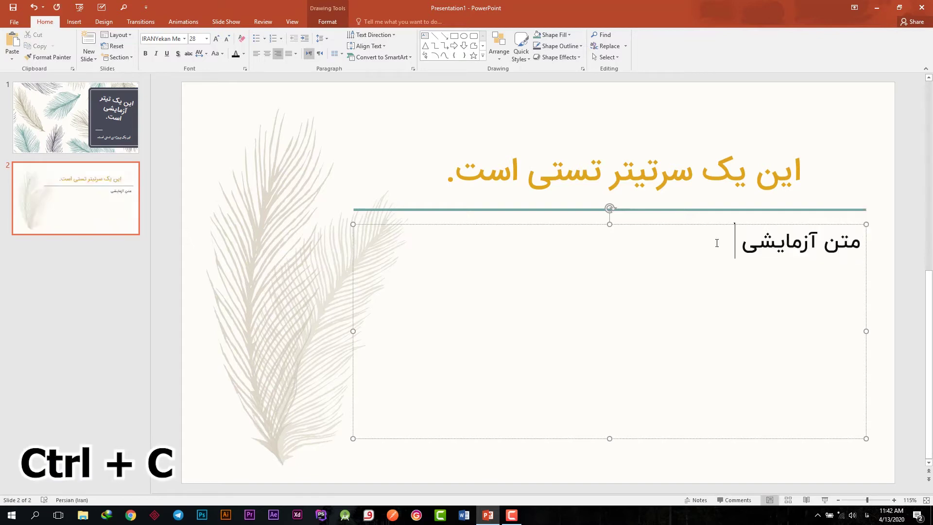
key(ctrl+v)
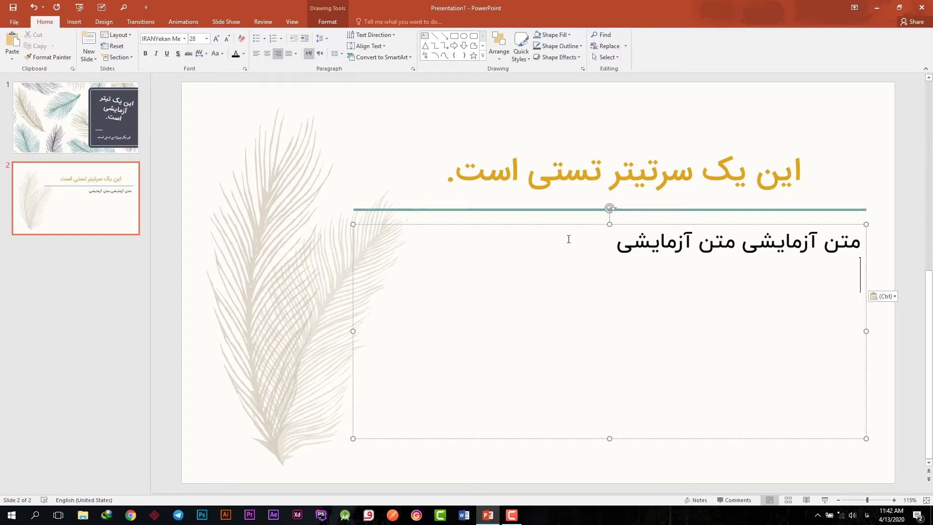
key(ctrl+v)
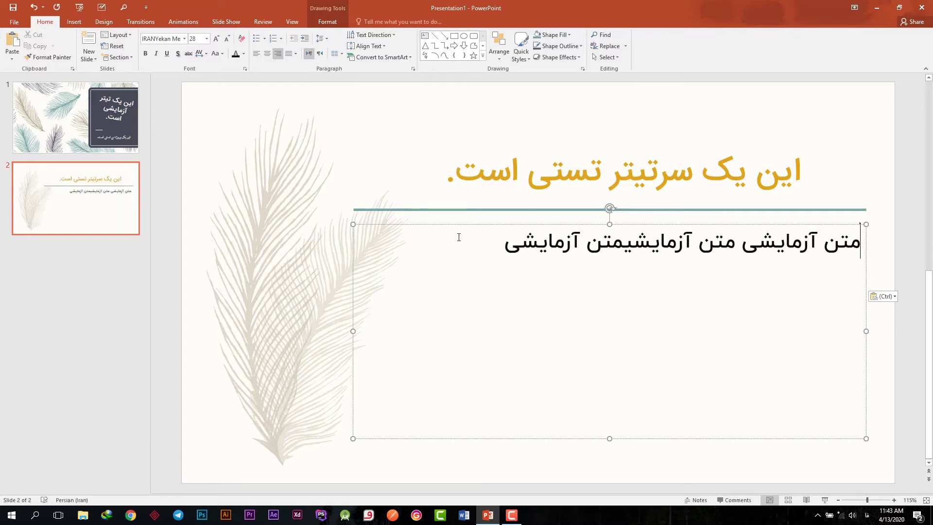
key(ctrl+v)
click(511, 242)
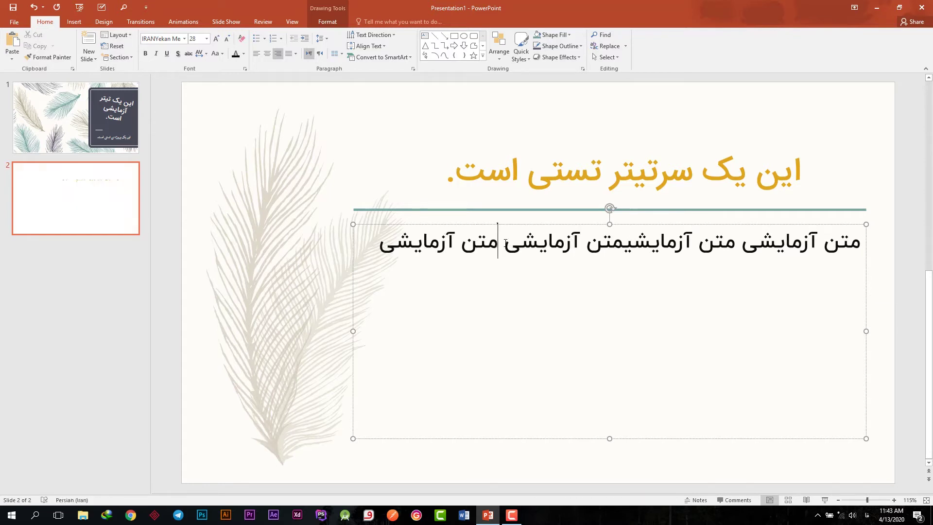
key(ctrl+a)
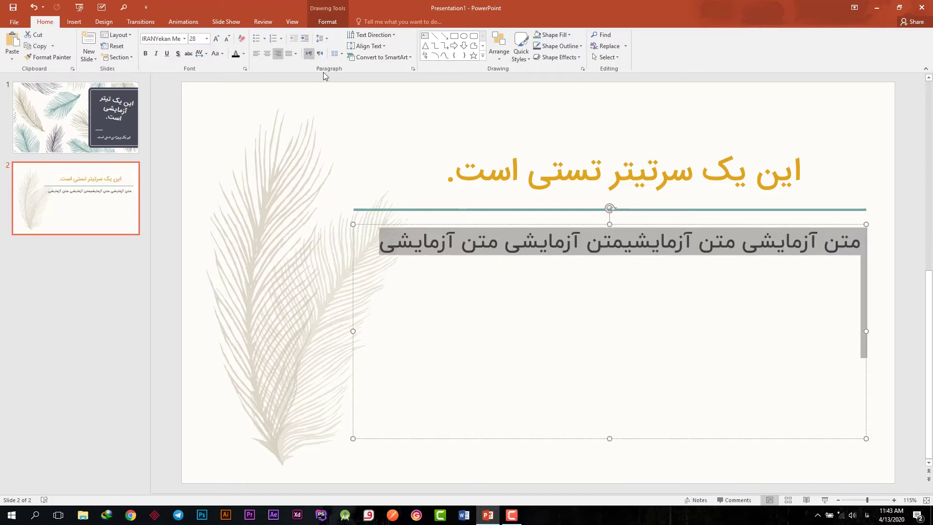
click(309, 53)
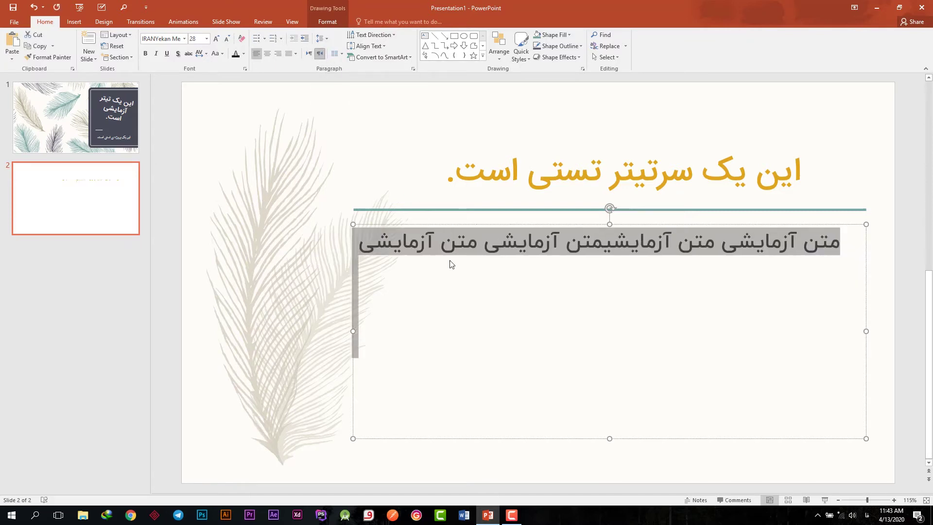
click(277, 54)
Paste more lines, clear the third, and type 'متن آزمایشی دوم متن آزمایشی دوم' there.
click(728, 281)
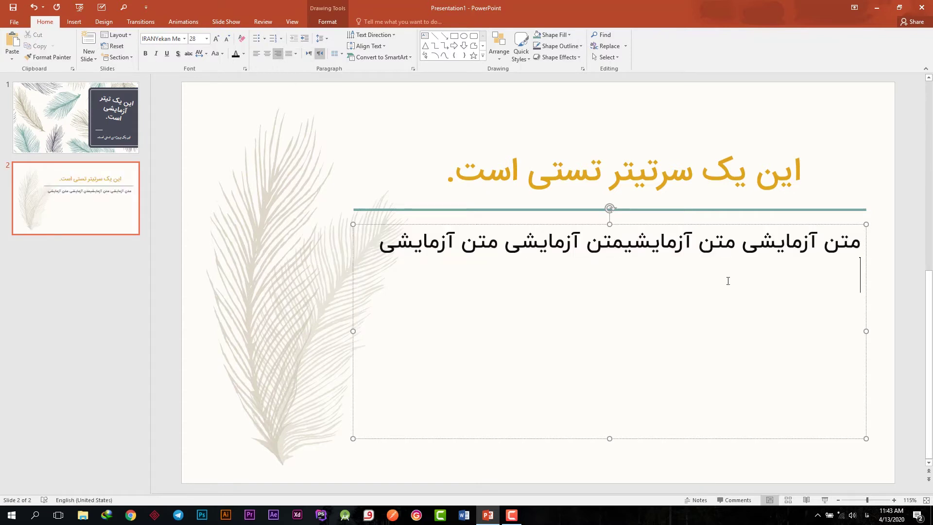
key(ctrl+v)
key(ctrl+v)
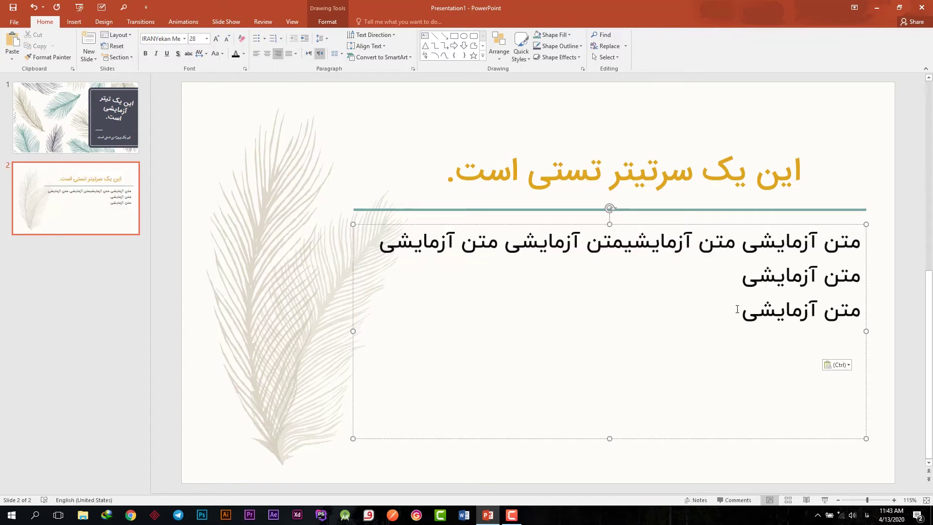
triple_click(737, 309)
key(Delete)
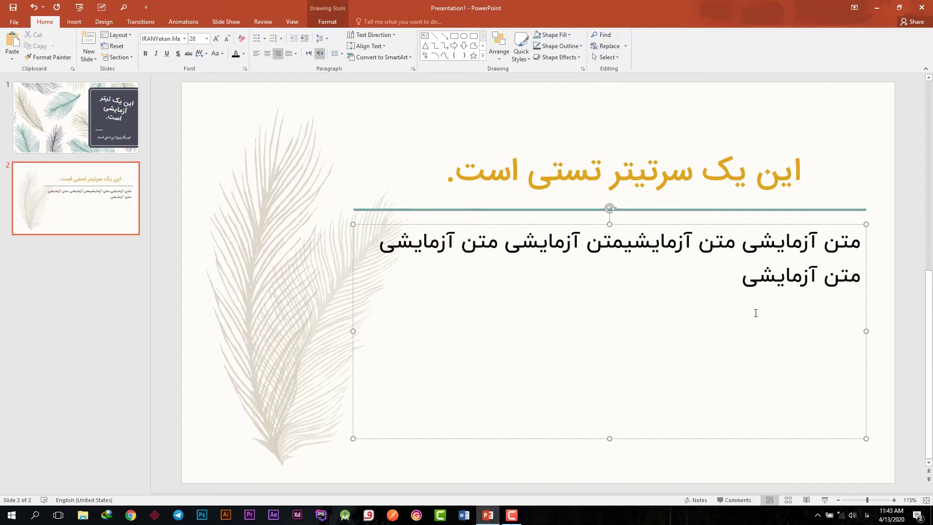
click(615, 242)
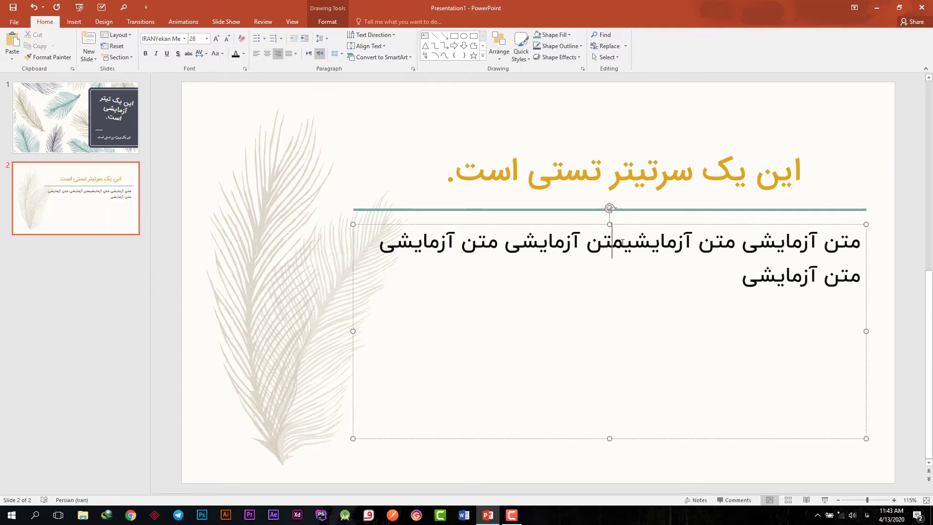
click(732, 297)
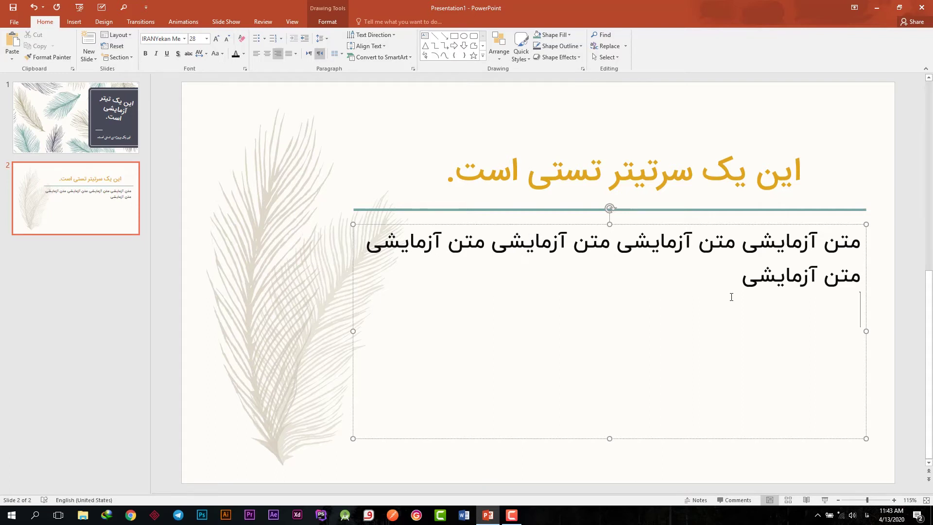
text(متن آزمایش)
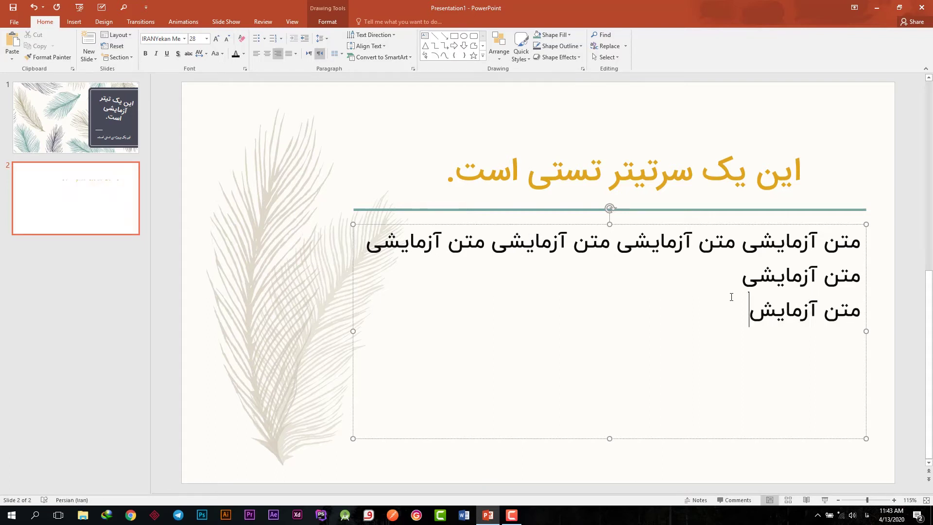
text(ی دوم)
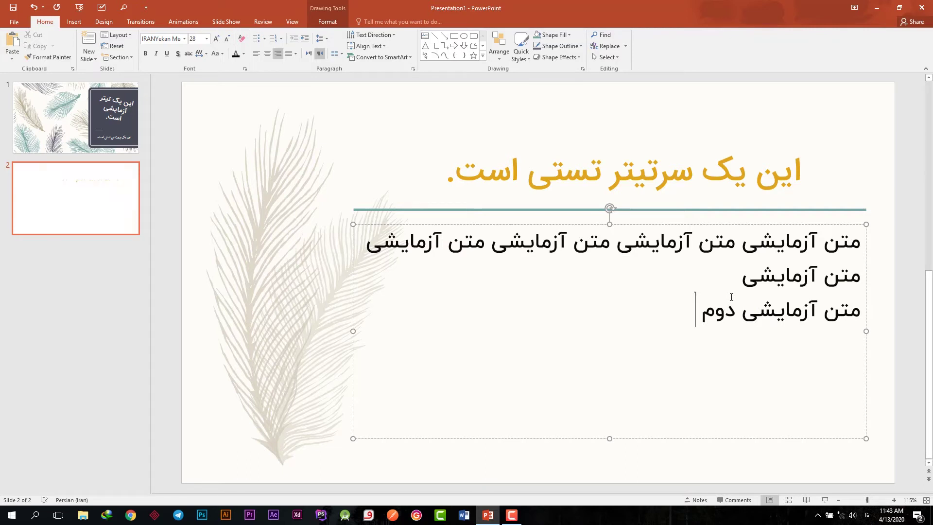
text( متن آزمایش)
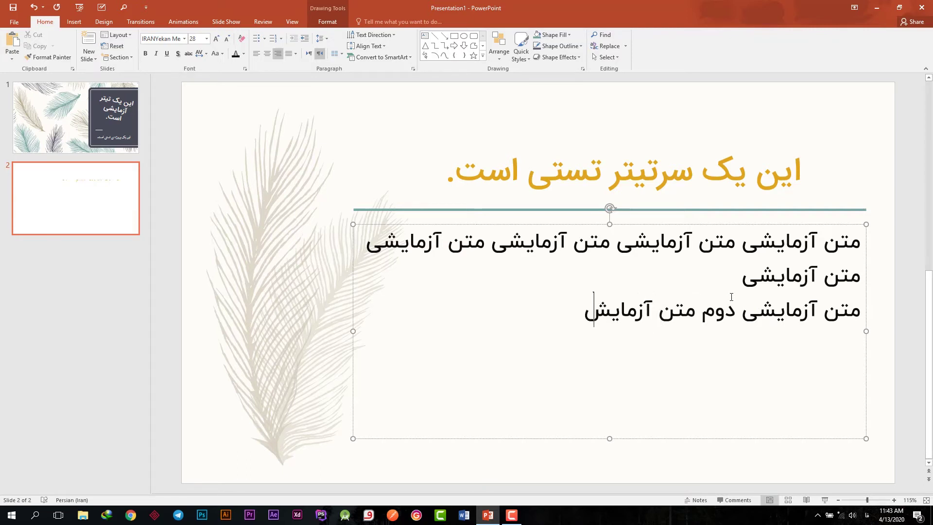
text(ی دوم)
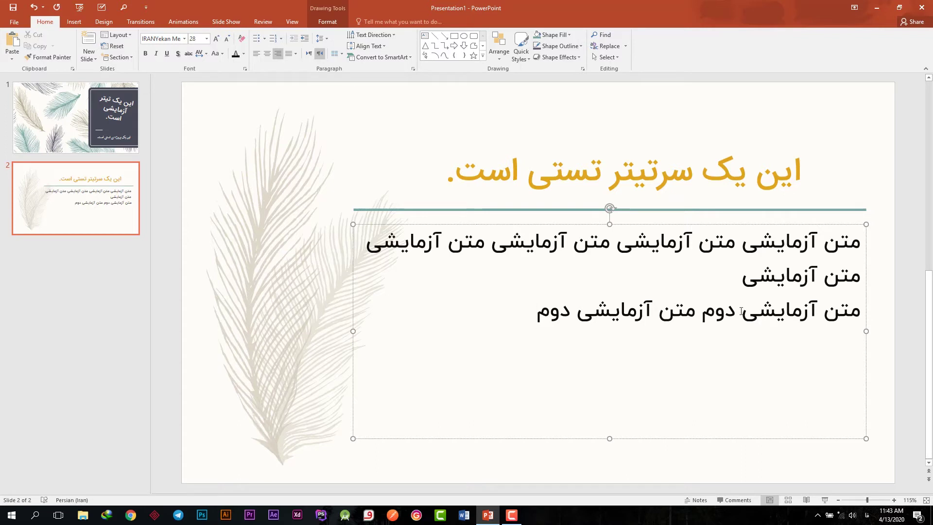
Select the third body line on slide 2 and set it to 66 pt.
click(703, 311)
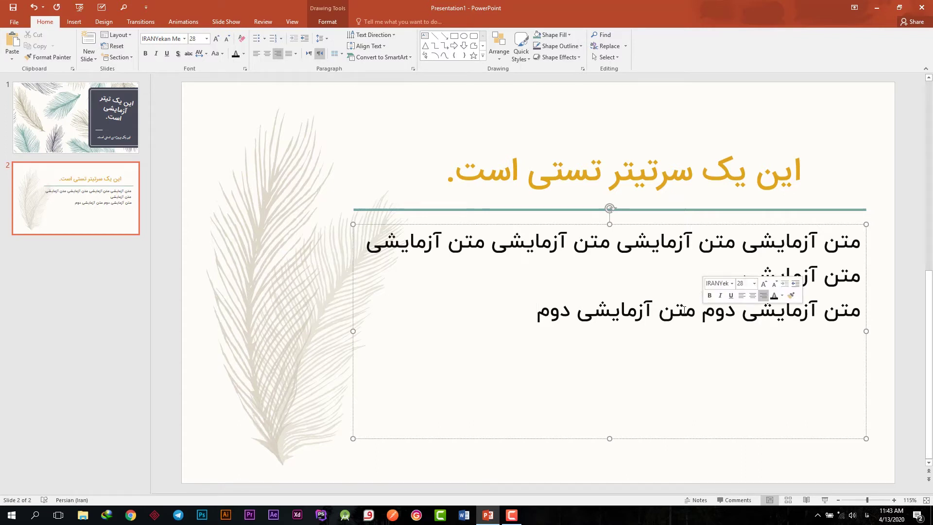
triple_click(610, 314)
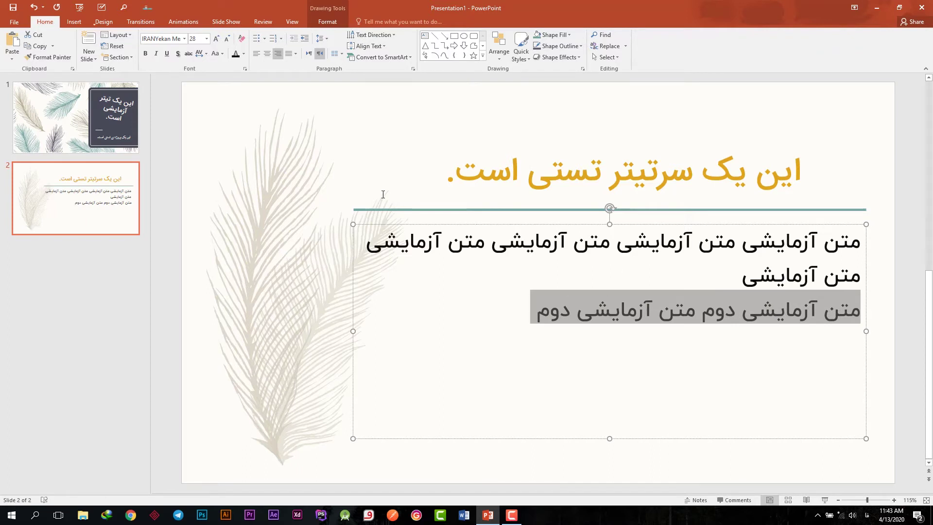
click(739, 314)
triple_click(814, 310)
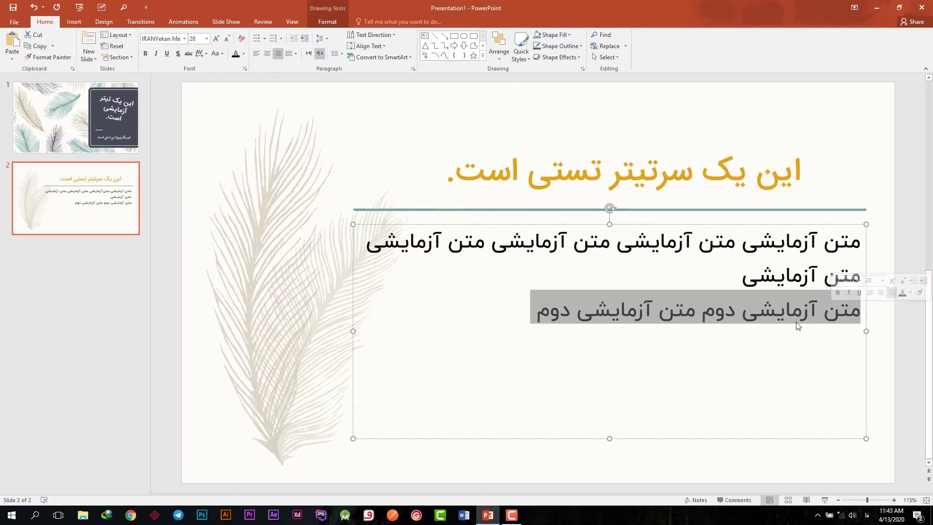
click(860, 281)
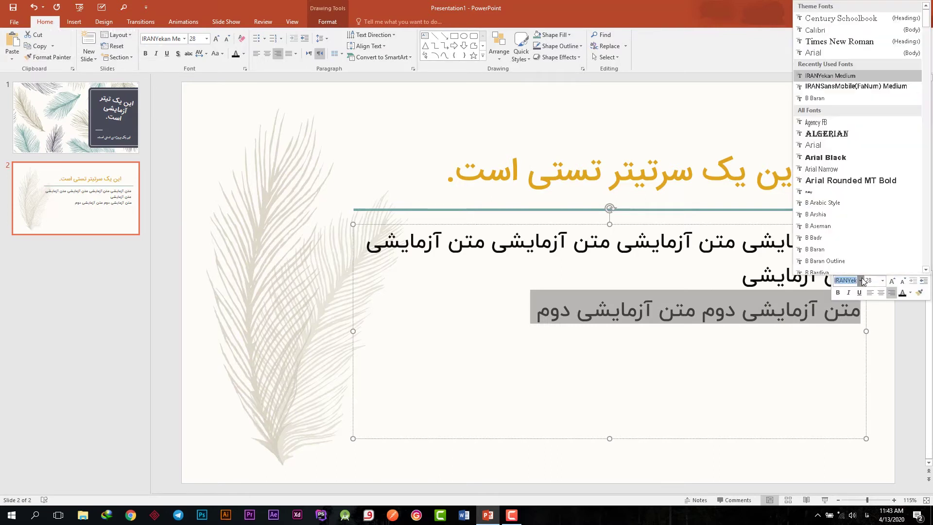
click(850, 238)
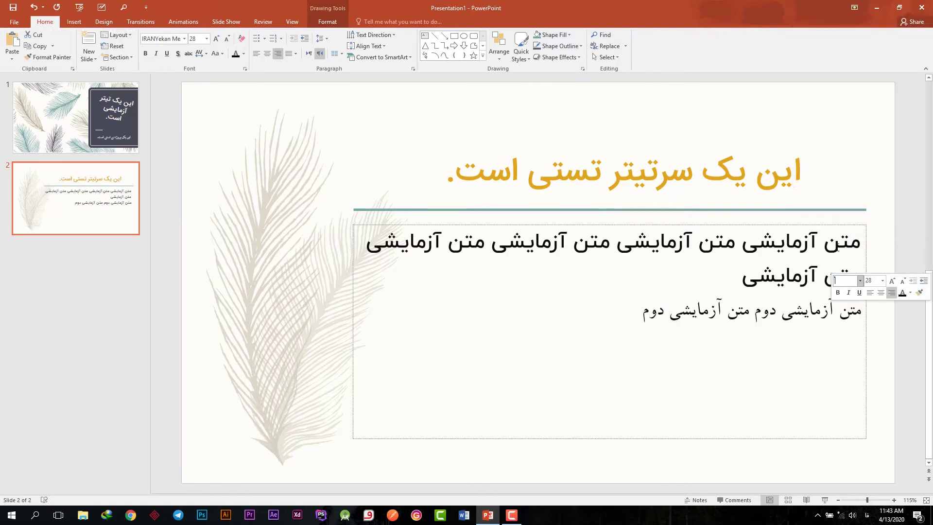
click(882, 281)
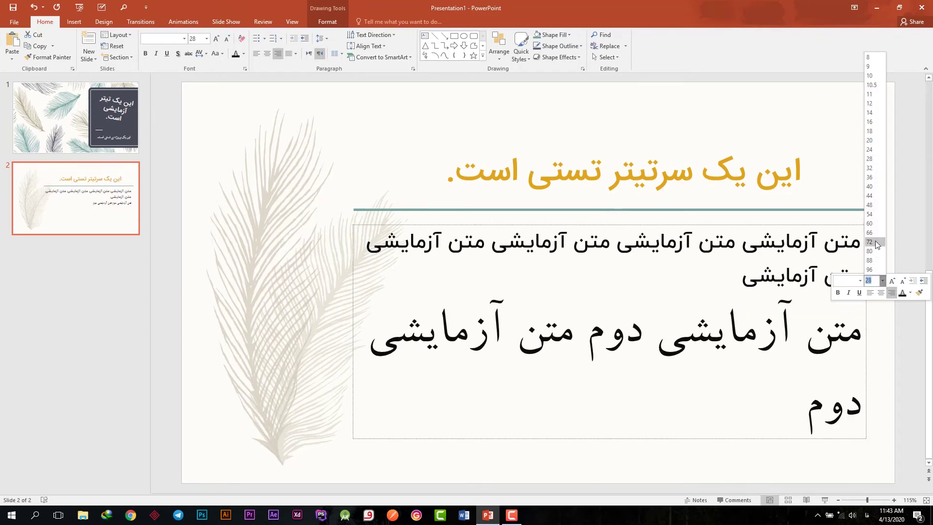
click(876, 232)
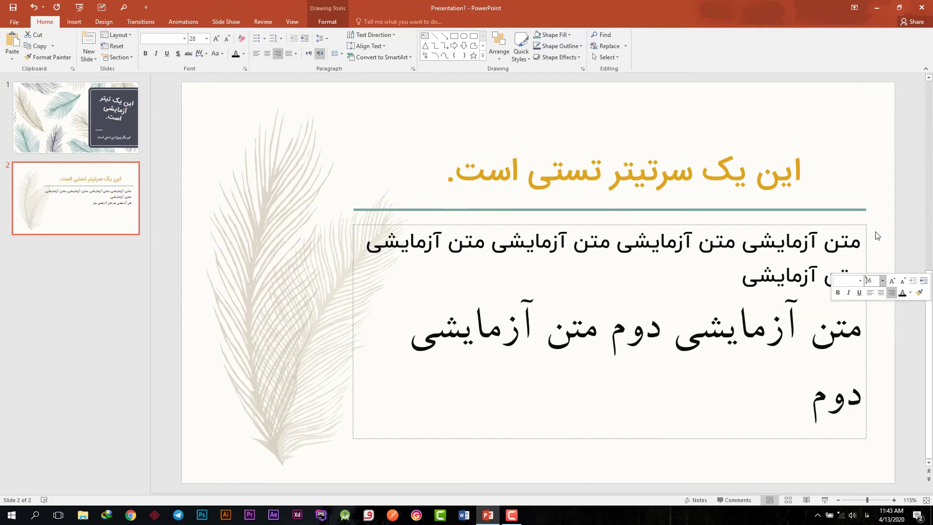
Switch the line to the B Aseman font and colour it green.
click(861, 280)
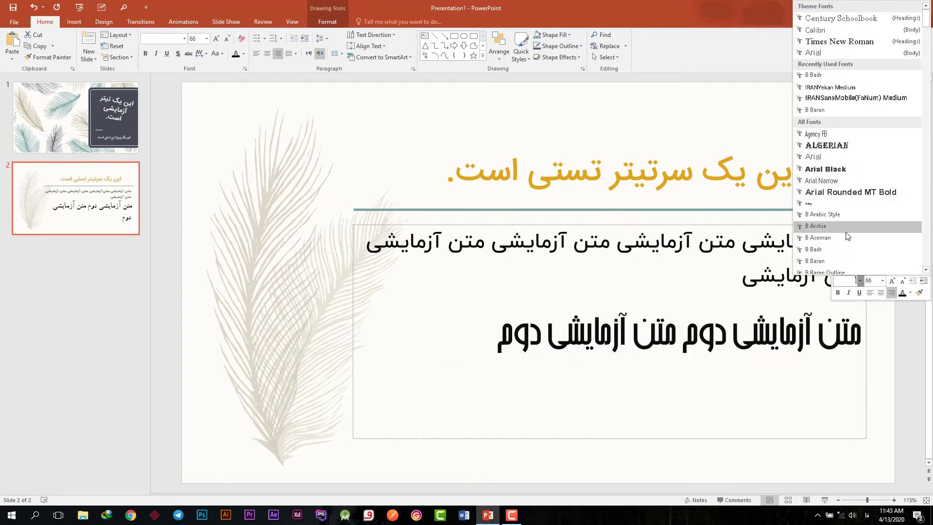
click(844, 238)
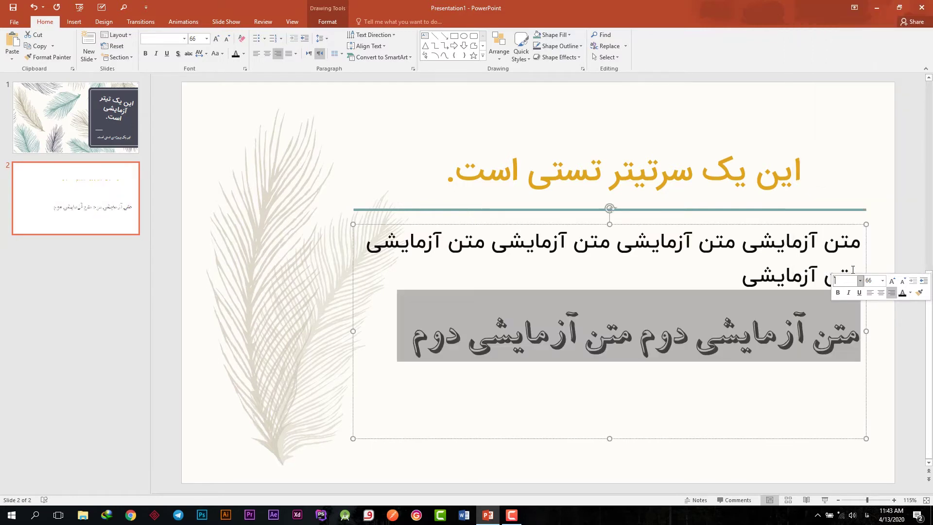
click(911, 293)
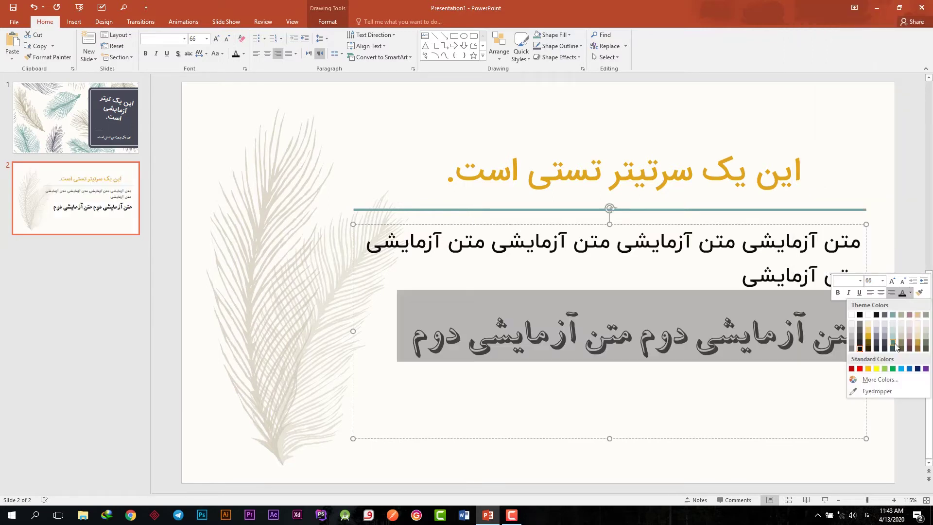
click(893, 369)
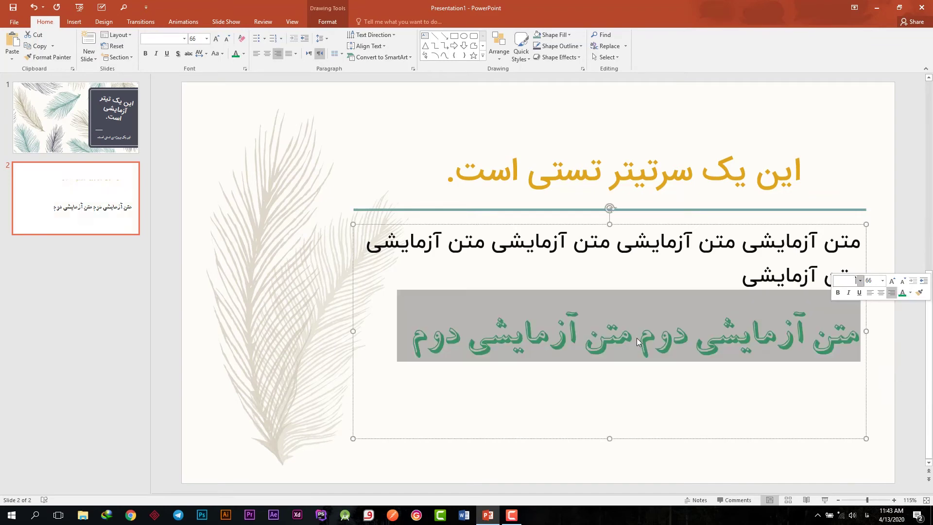
click(640, 335)
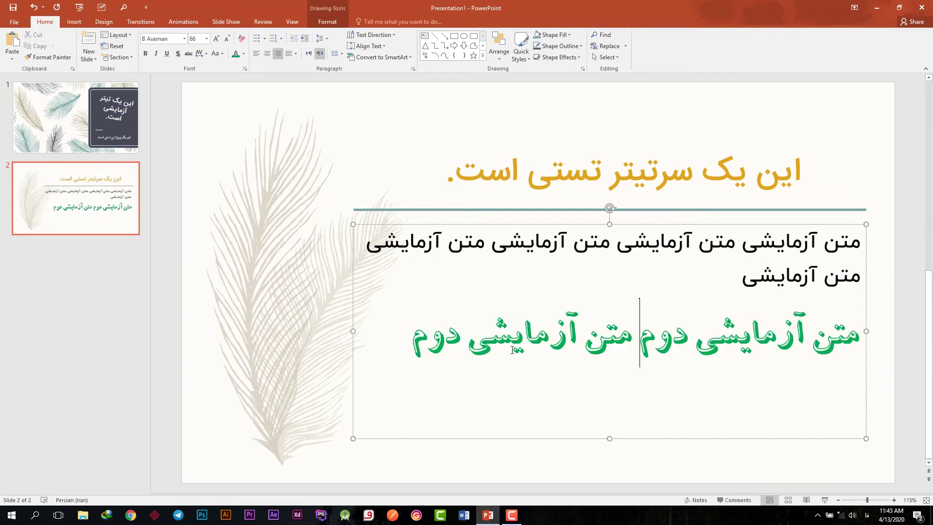
Shorten the body text box, shift it left and down, and tilt it about 15° clockwise.
click(609, 431)
drag(609, 438, 611, 382)
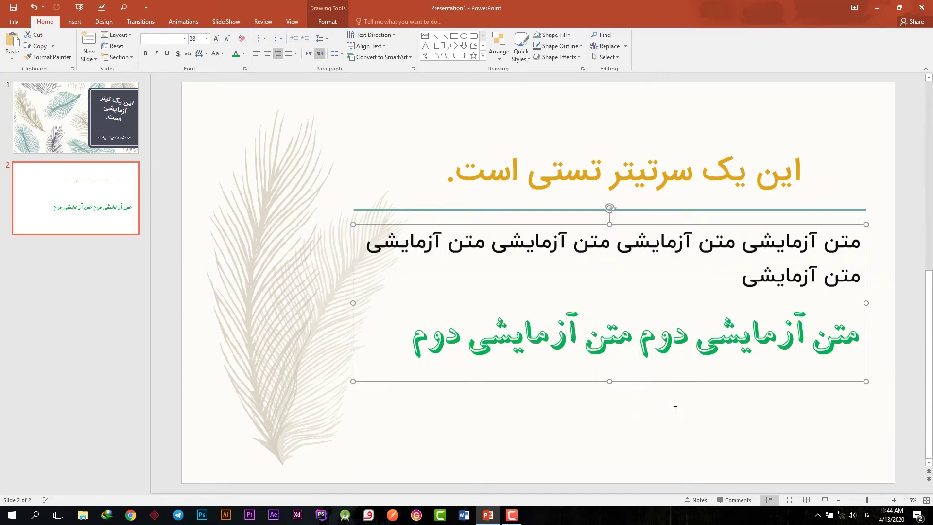
mouse_move(698, 384)
mouse_down()
mouse_move(619, 420)
mouse_move(667, 437)
mouse_up()
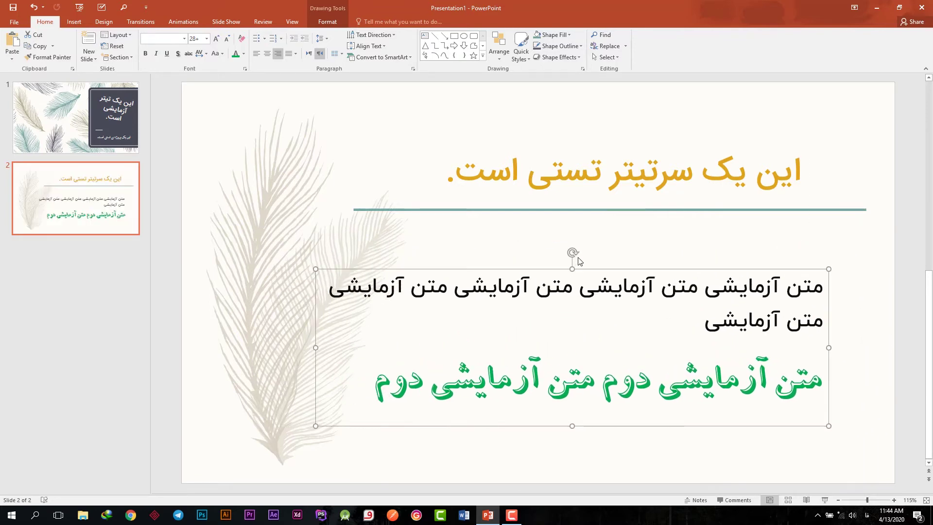
drag(575, 253, 589, 254)
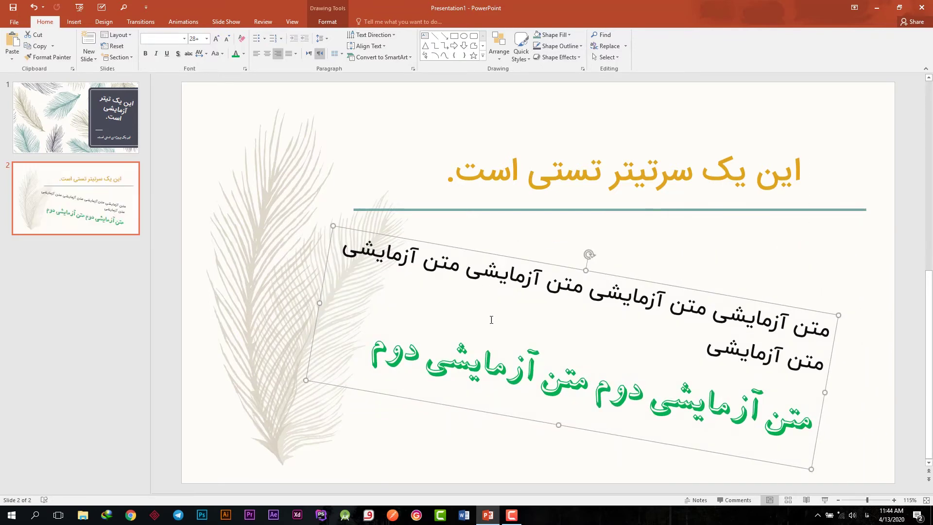
Try underline and italic on the black paragraph, then remove both so it stays plain.
click(498, 334)
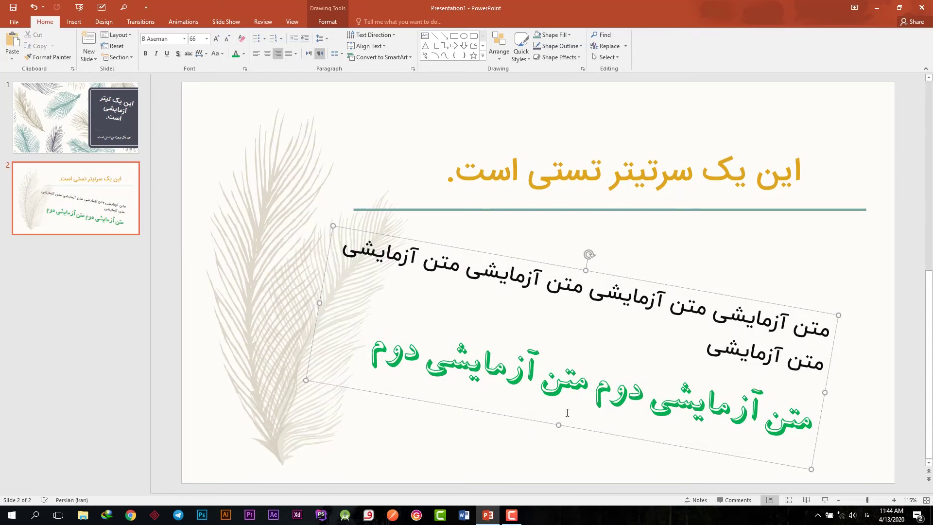
mouse_move(704, 362)
mouse_down()
mouse_move(791, 323)
mouse_move(831, 321)
mouse_up()
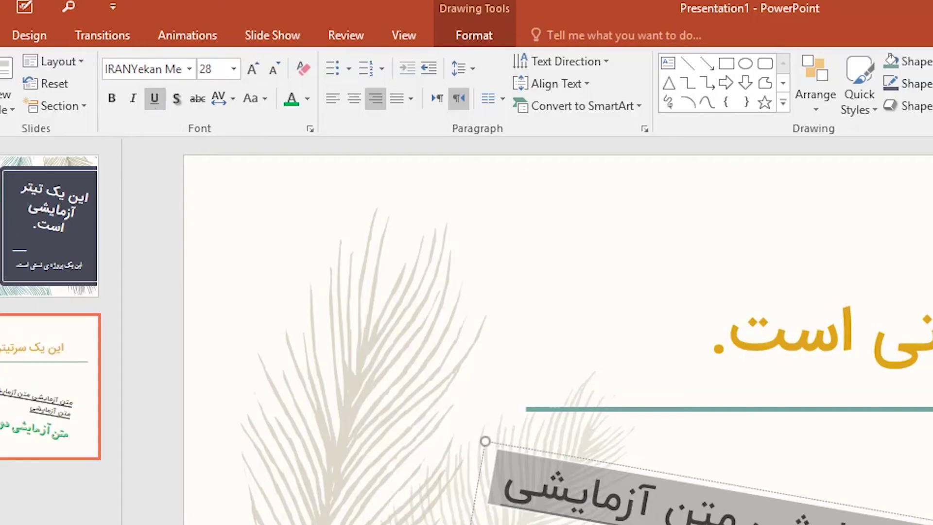
click(153, 100)
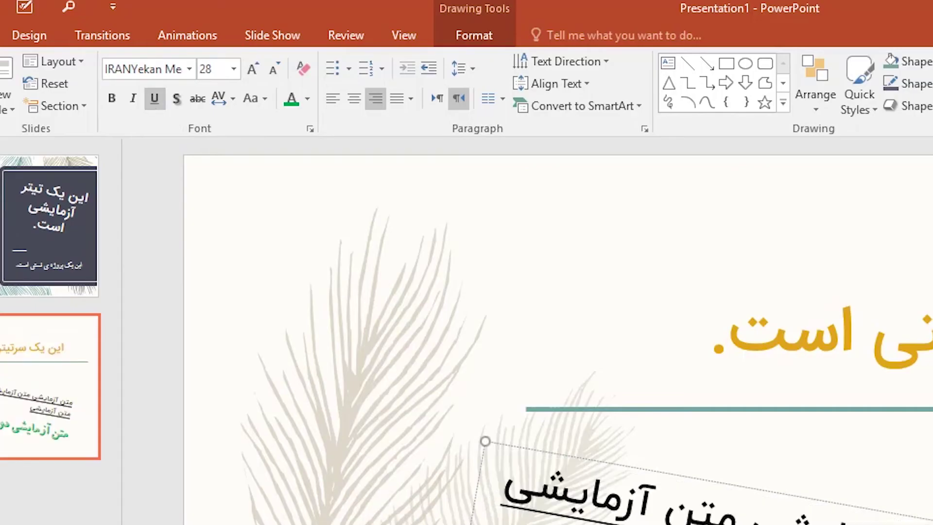
drag(675, 347, 810, 327)
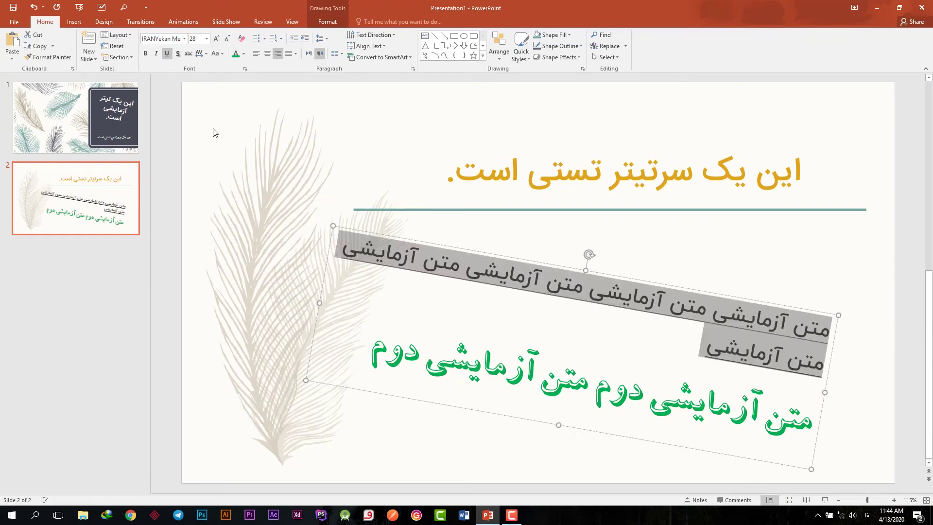
click(159, 57)
click(630, 326)
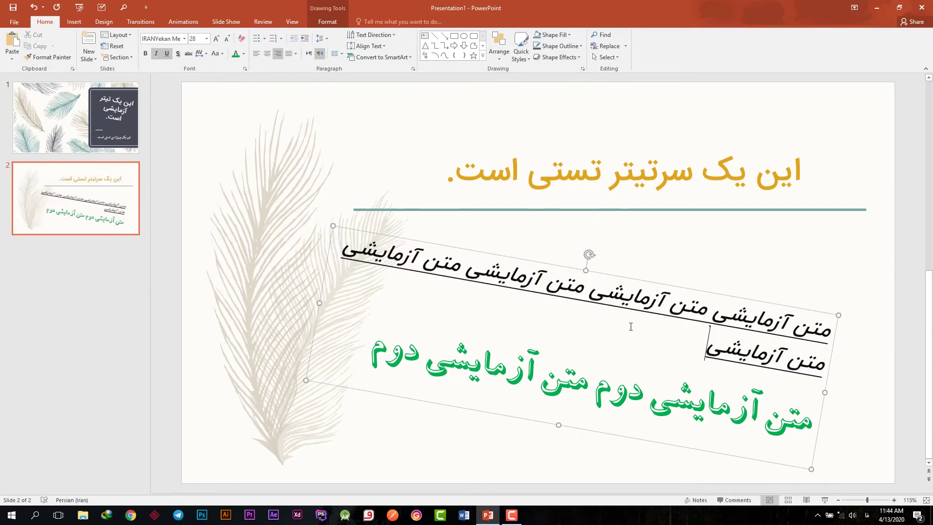
triple_click(672, 329)
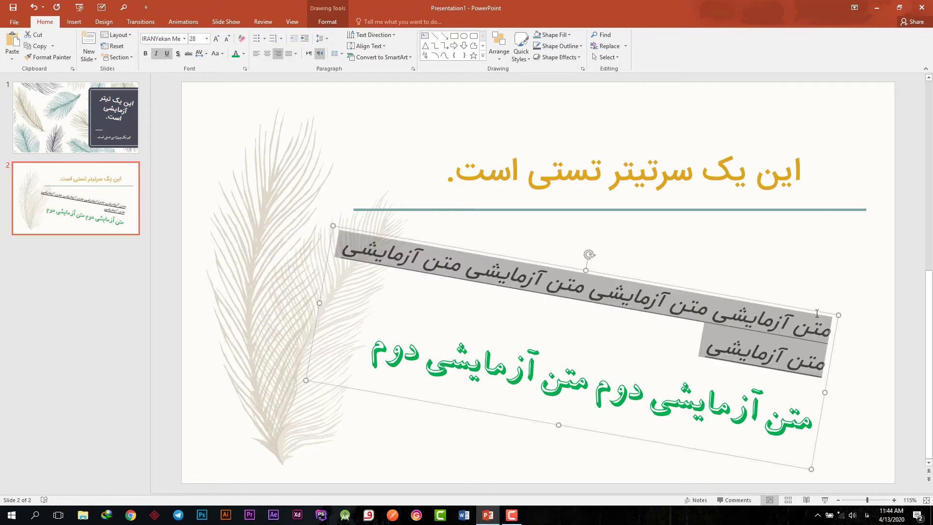
click(144, 57)
click(145, 57)
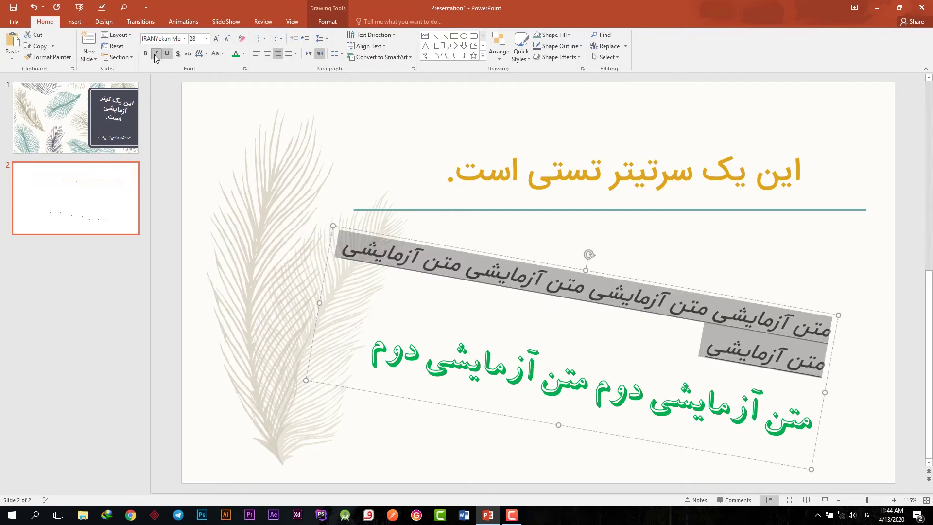
click(166, 57)
click(254, 239)
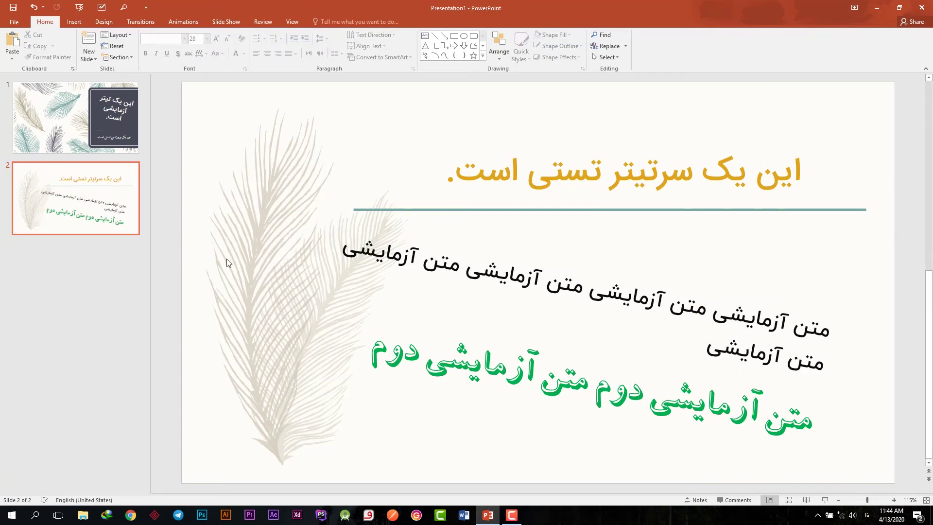
Add a new slide after slide 2 titled 'اسلاید تصاویر'.
click(86, 267)
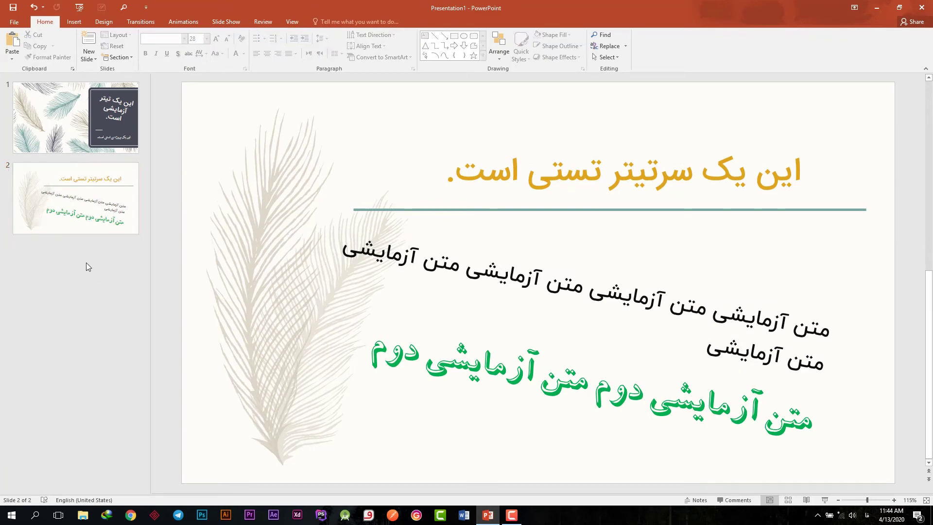
click(86, 43)
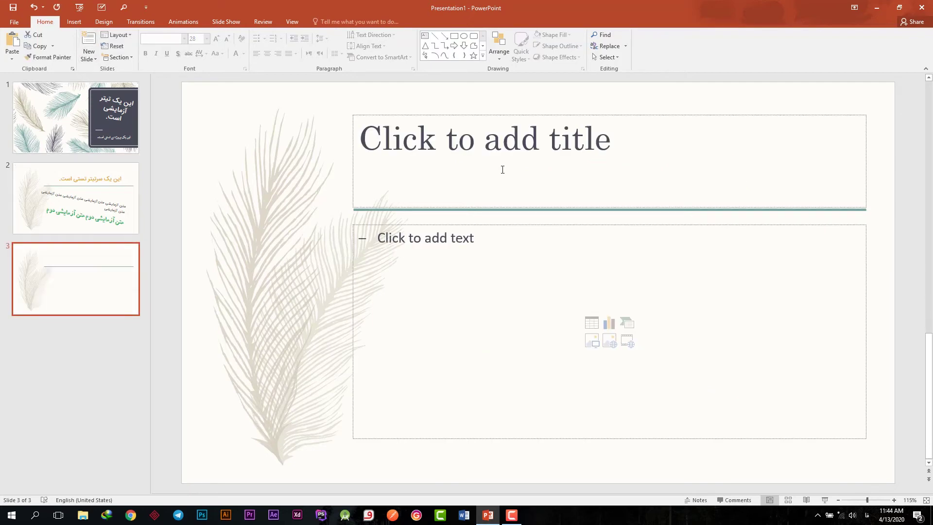
click(525, 142)
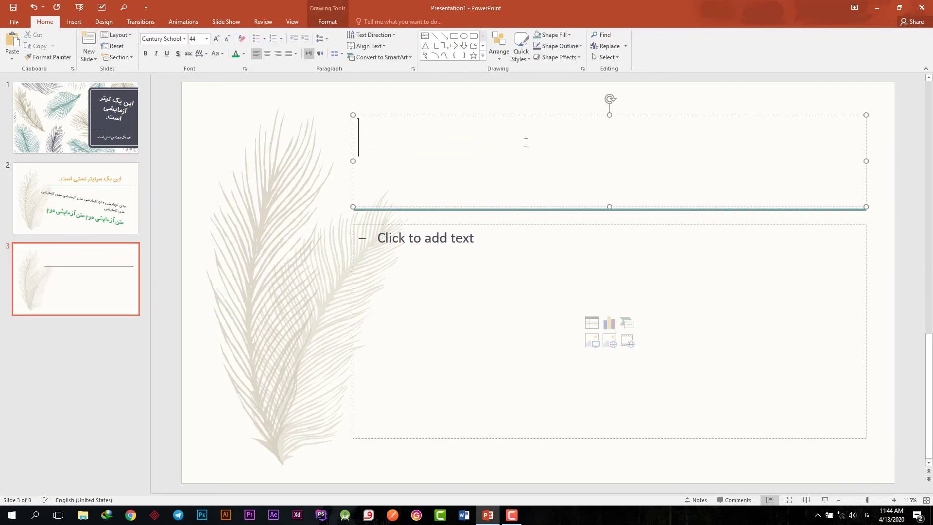
text(اس)
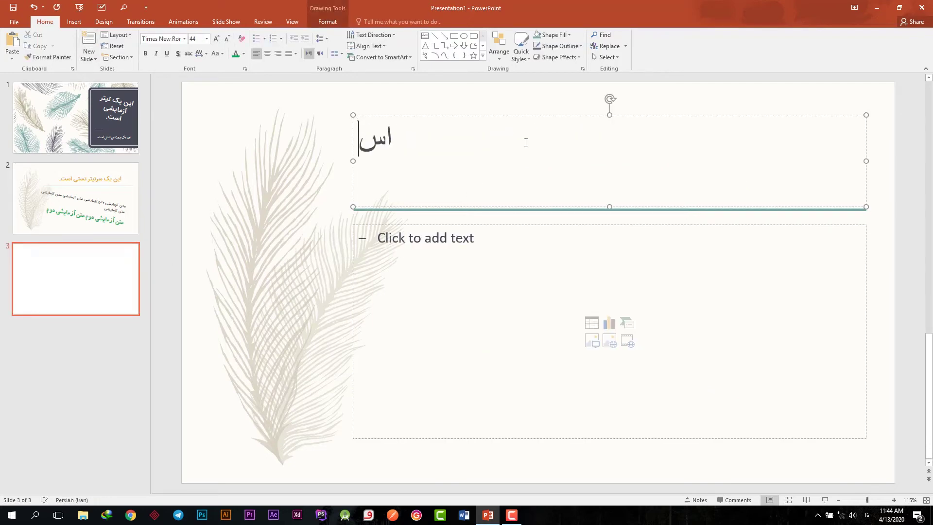
text(لاید)
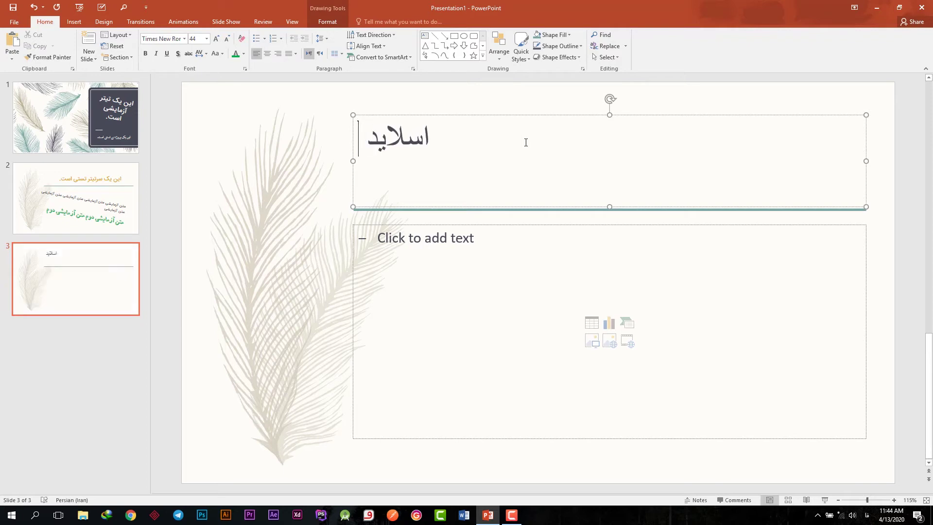
text( تصاویر)
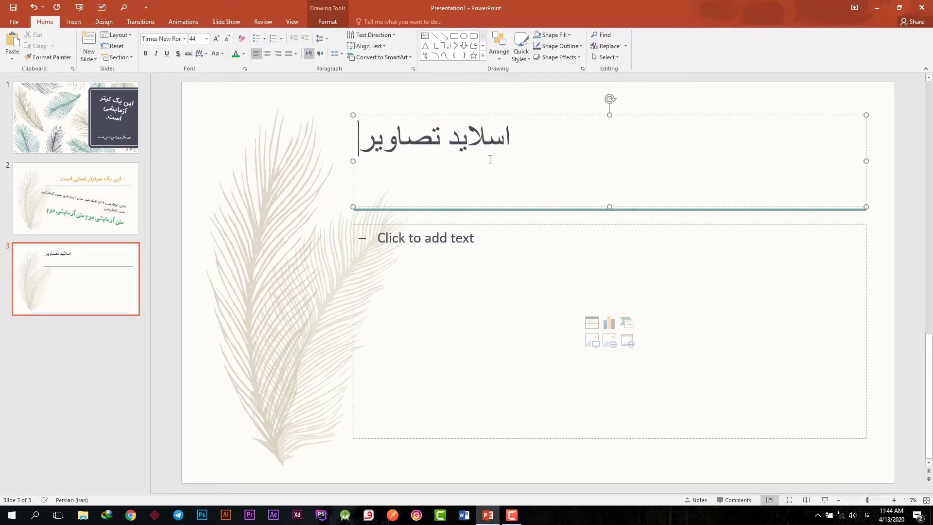
Set the title to IRANSansMobile, right-to-left and centred, and move it lower on the slide.
key(ctrl+a)
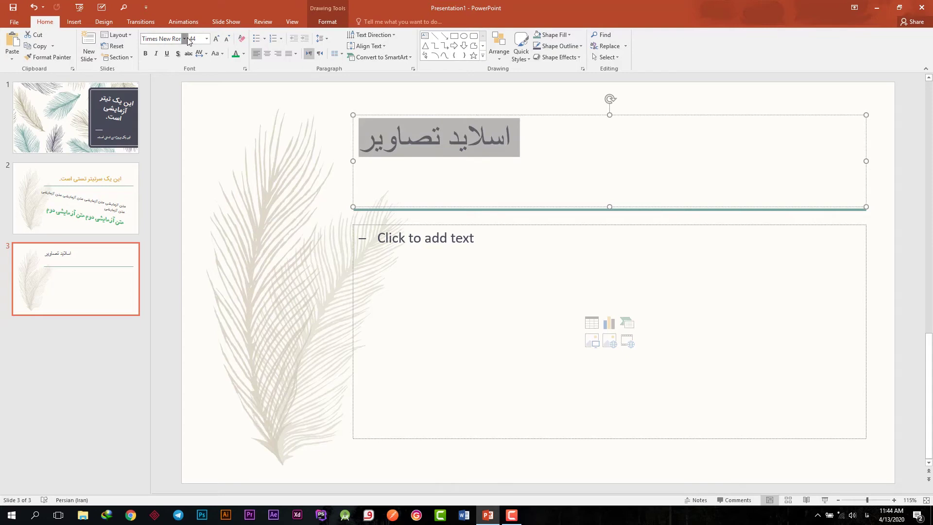
click(185, 39)
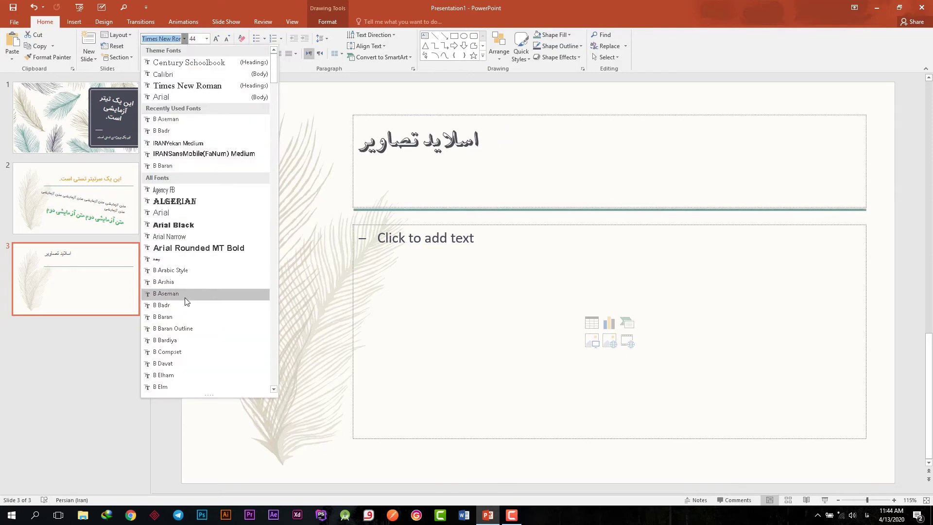
click(205, 153)
click(457, 168)
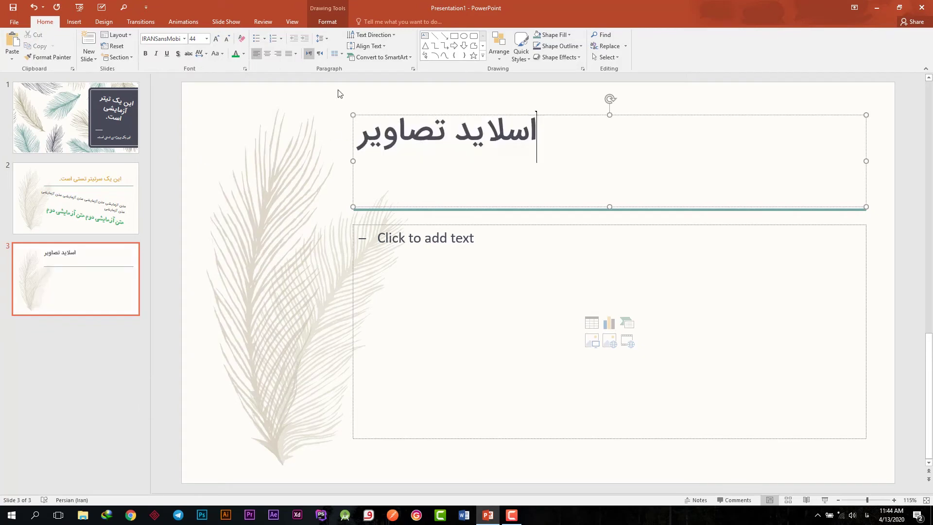
key(ctrl+a)
click(320, 54)
key(ctrl+e)
click(607, 158)
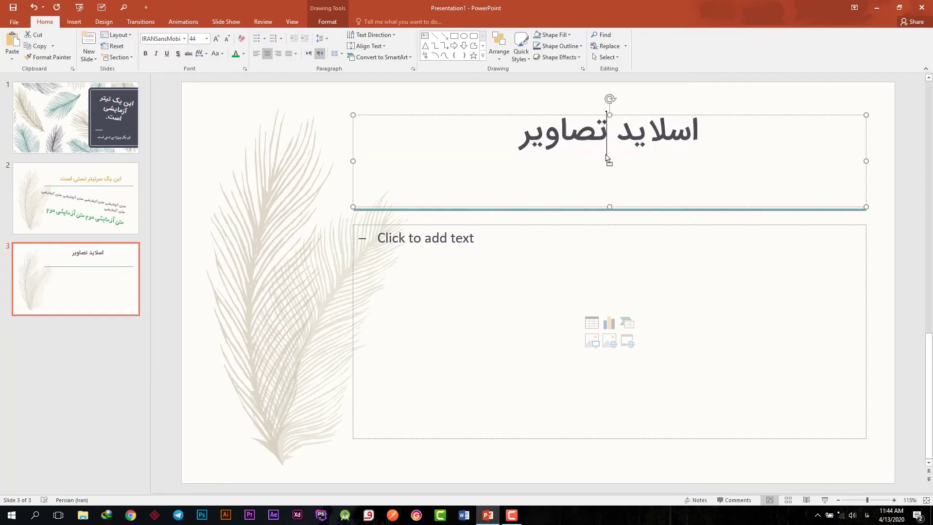
drag(643, 208, 644, 250)
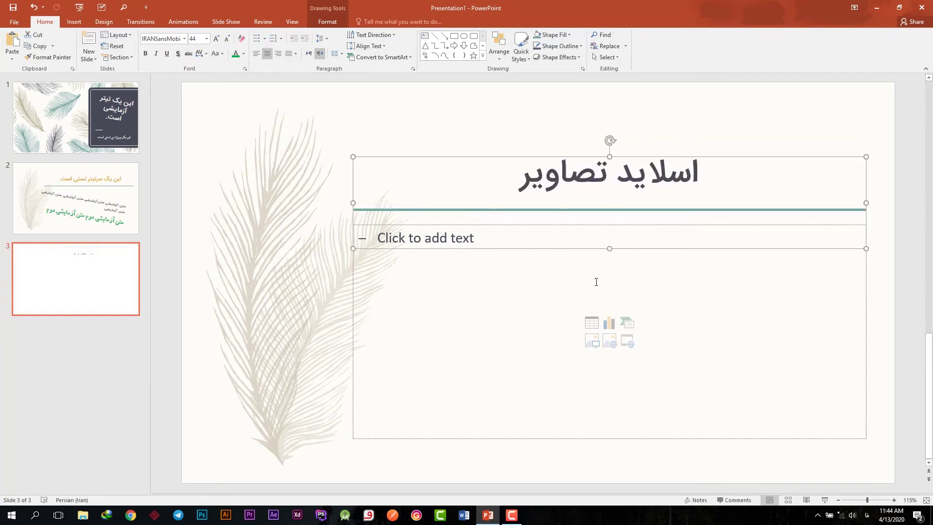
click(421, 245)
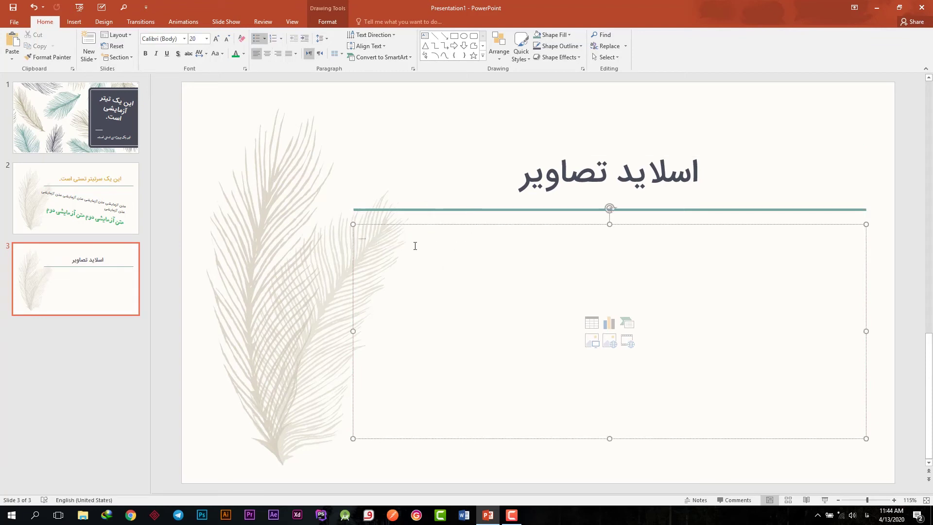
Remove the bullet from slide 3's empty placeholder, then open and cancel the Insert Picture dialog.
key(BackSpace)
click(593, 347)
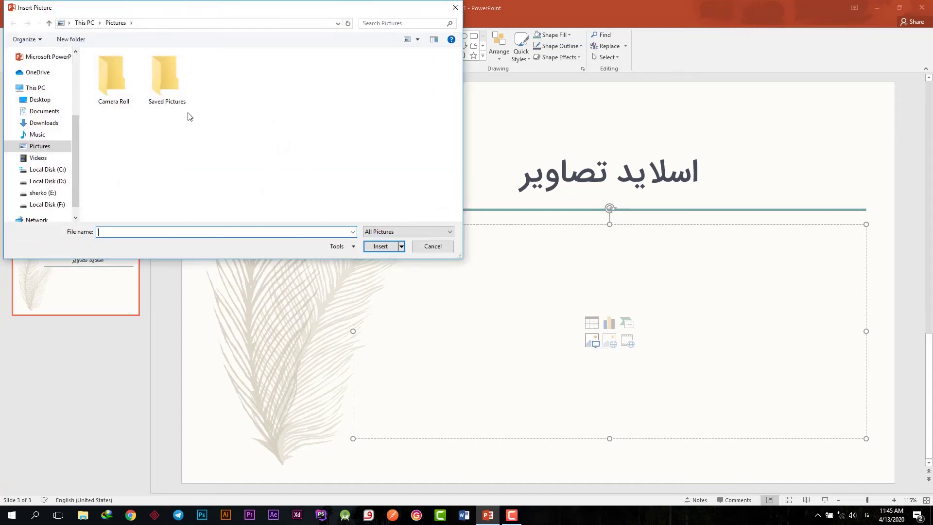
click(55, 107)
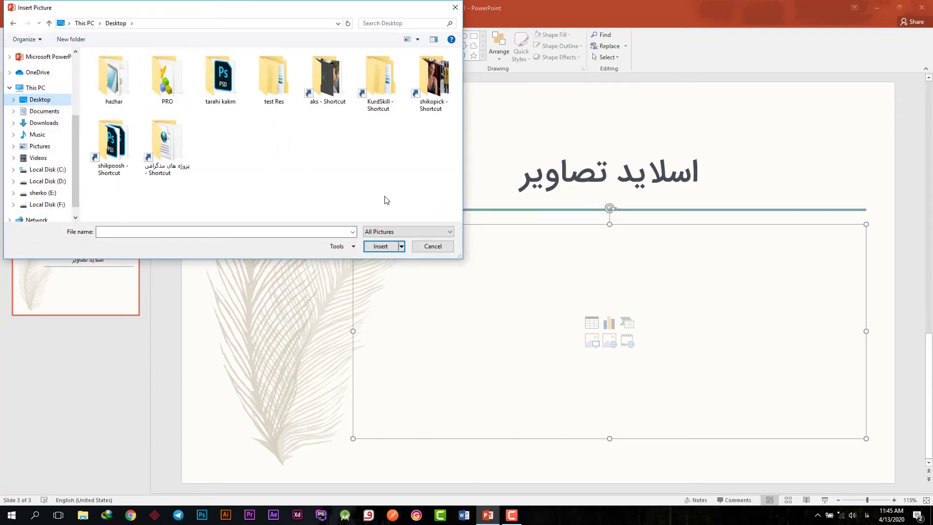
click(431, 246)
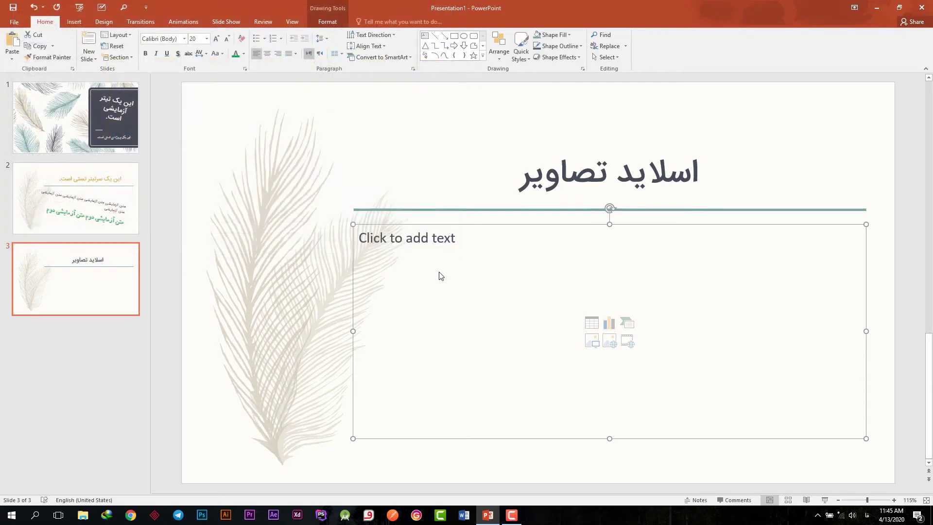
Delete slide 3's content placeholder and insert the women test photo from test Res > Images.
click(559, 225)
key(Delete)
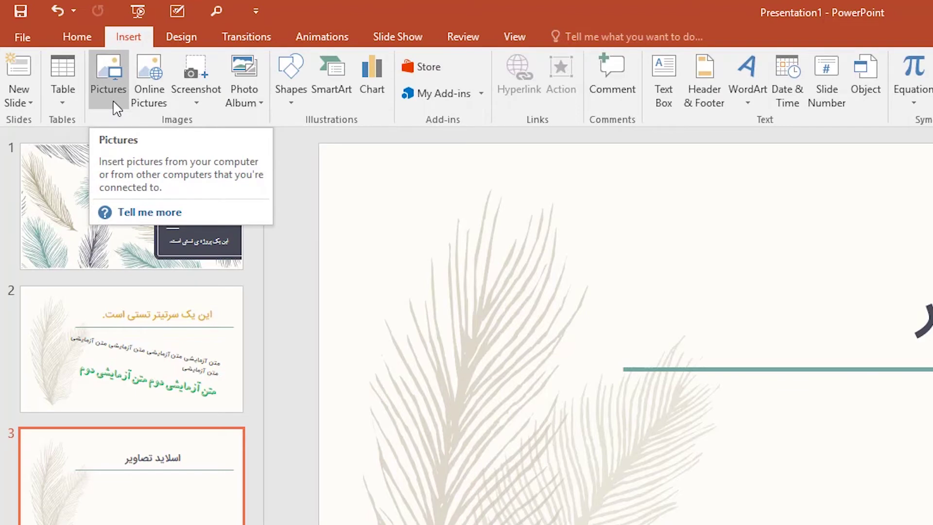
click(116, 106)
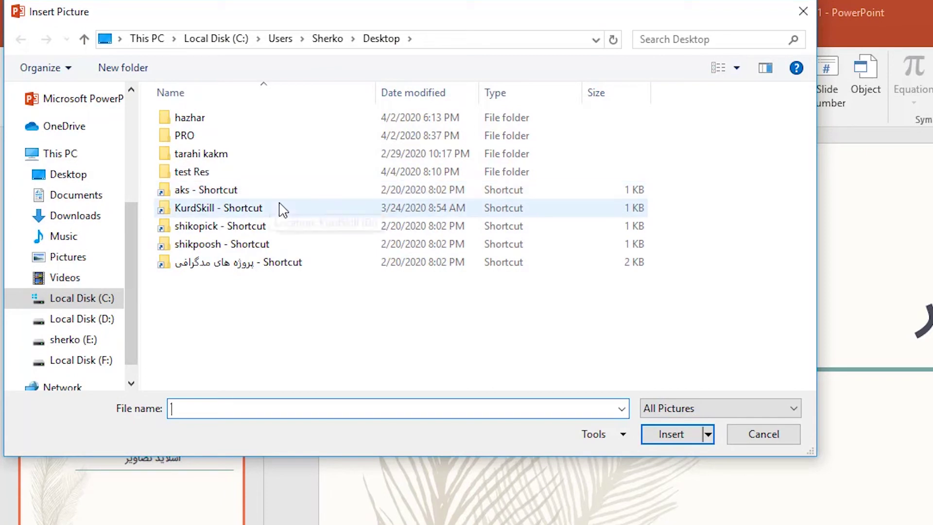
double_click(247, 174)
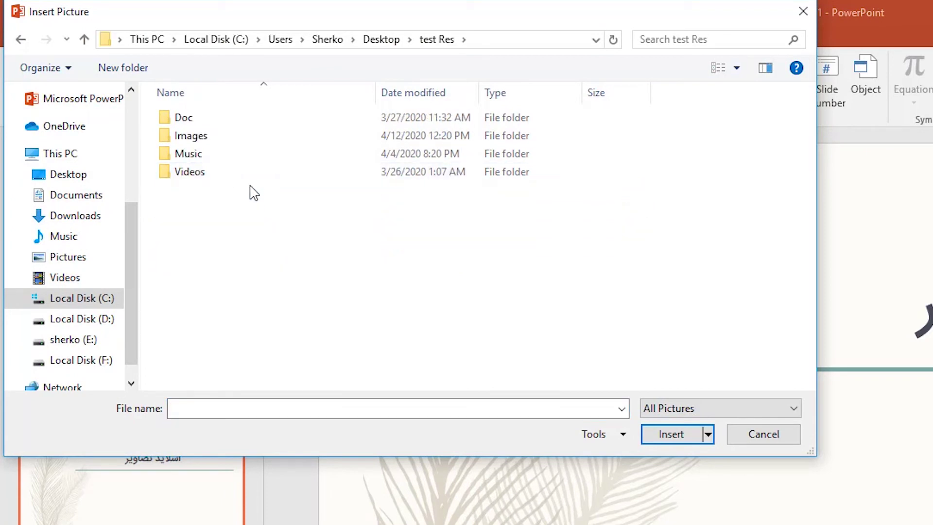
double_click(219, 138)
click(312, 142)
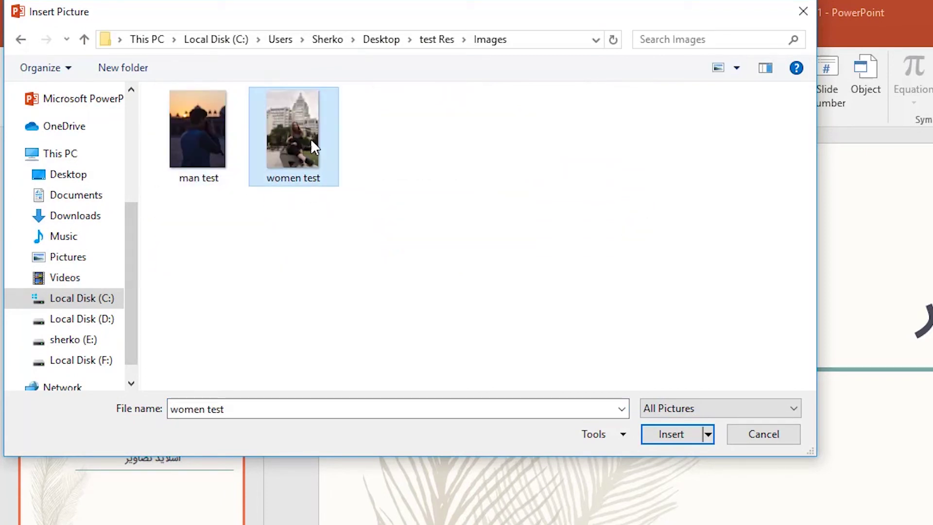
double_click(311, 141)
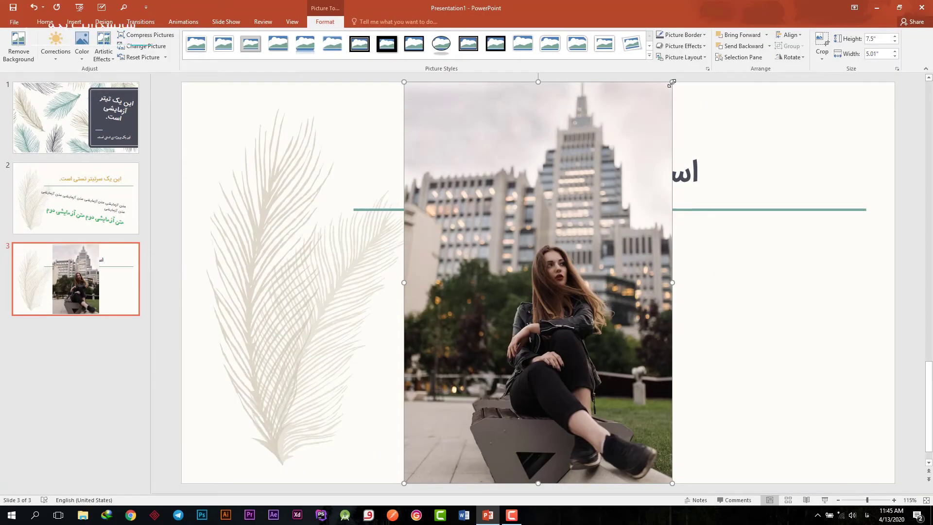
Shrink the city photo to 4.28" by 2.86" and place it just below the title line.
drag(672, 82, 616, 148)
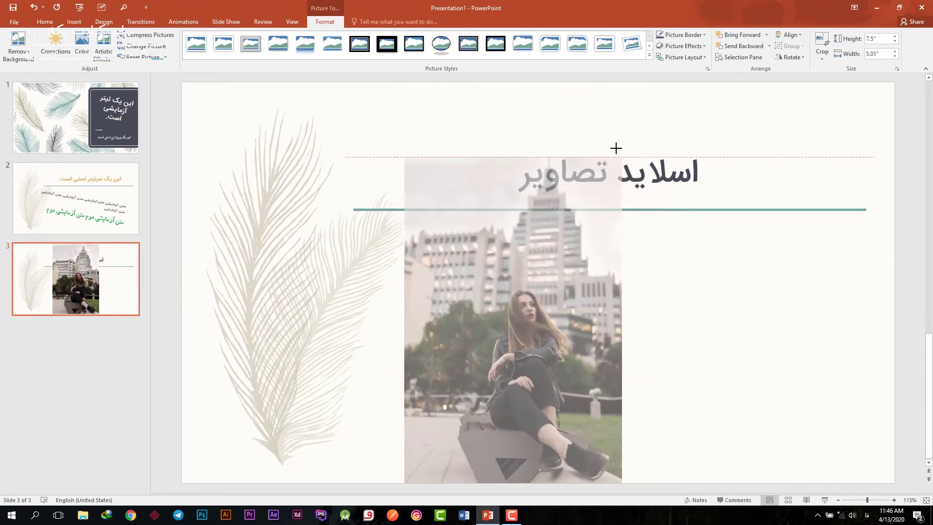
mouse_move(616, 148)
mouse_down()
mouse_move(570, 182)
mouse_move(524, 257)
mouse_up()
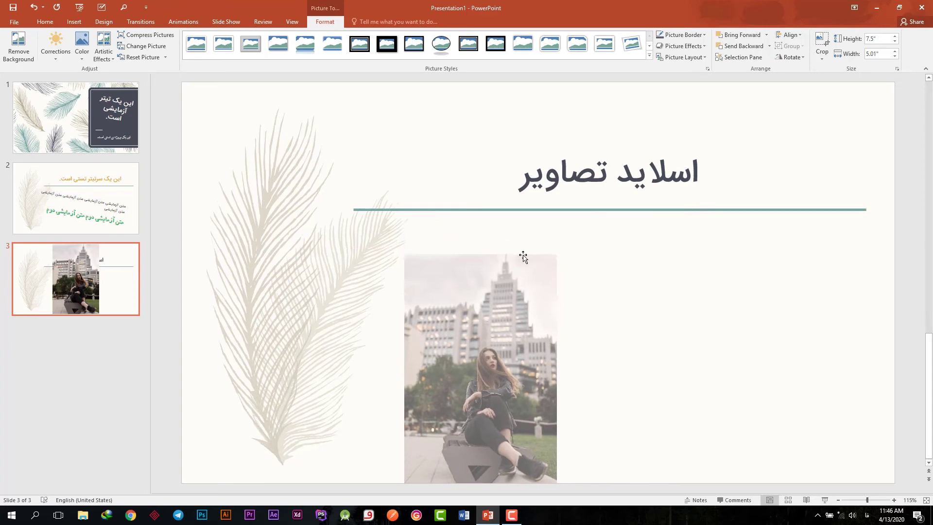
drag(475, 322, 424, 305)
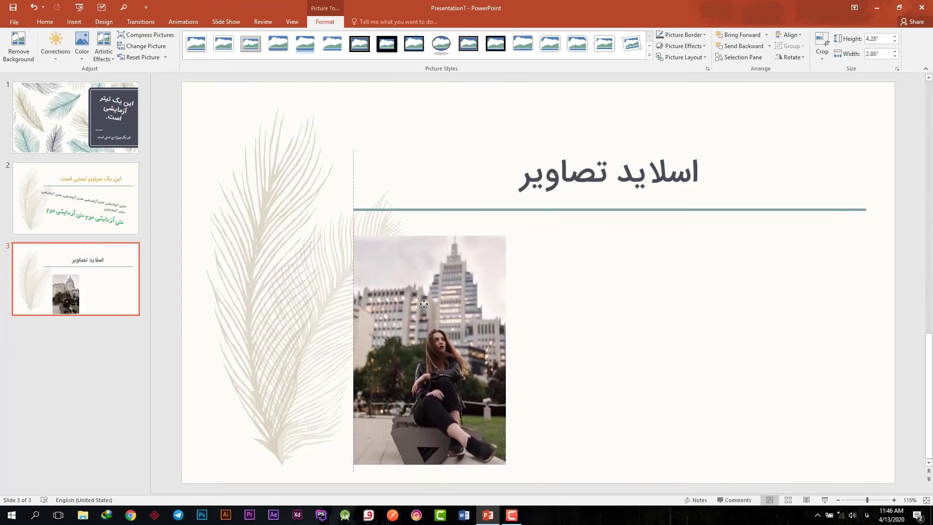
drag(424, 305, 425, 301)
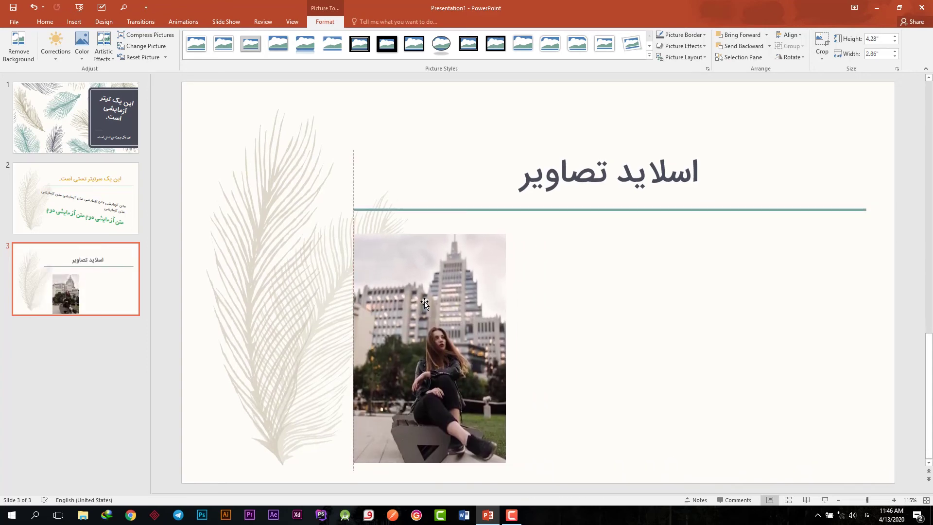
click(525, 372)
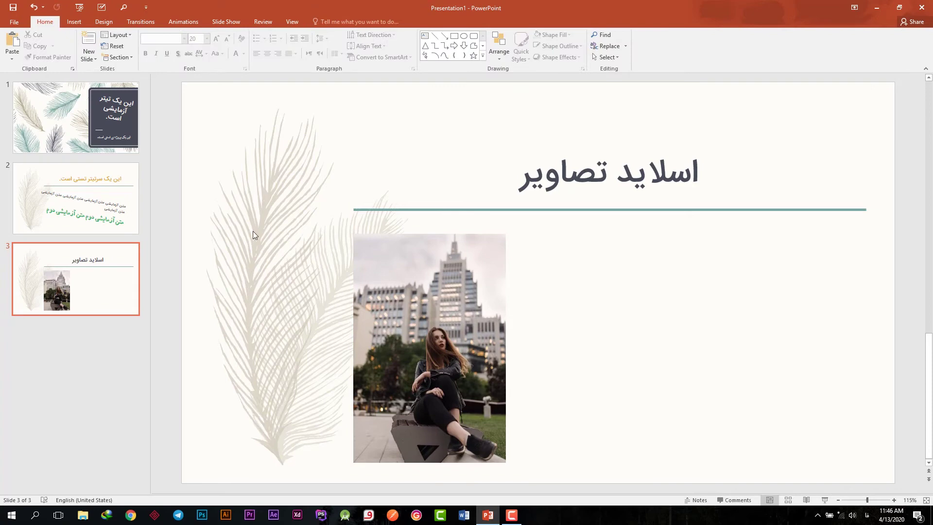
Insert the sunset photographer picture onto slide 3.
click(74, 22)
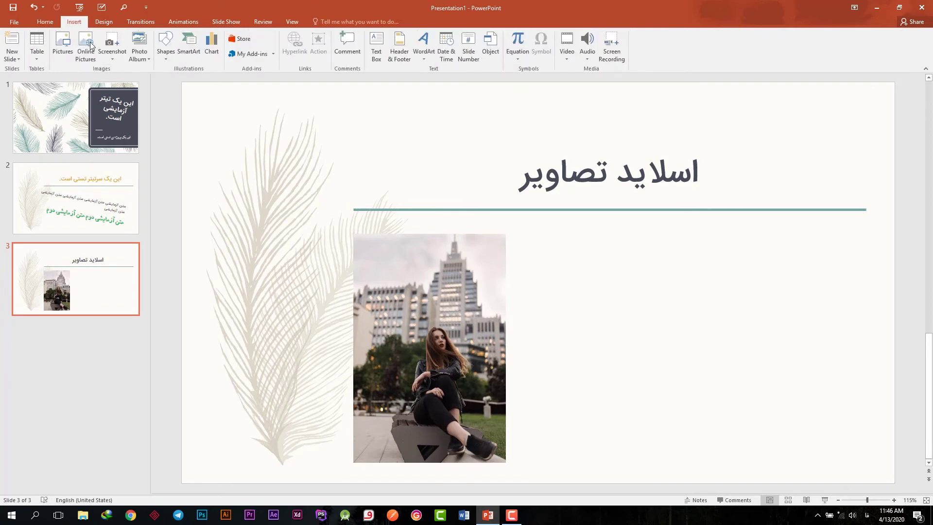
double_click(121, 78)
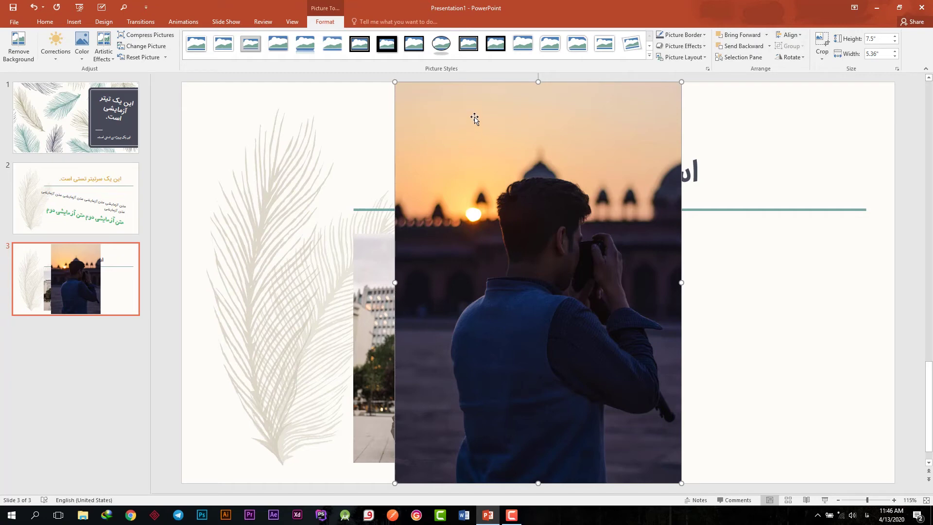
mouse_move(475, 101)
mouse_down()
mouse_move(552, 183)
mouse_move(559, 218)
mouse_move(456, 97)
mouse_up()
key(ctrl+z)
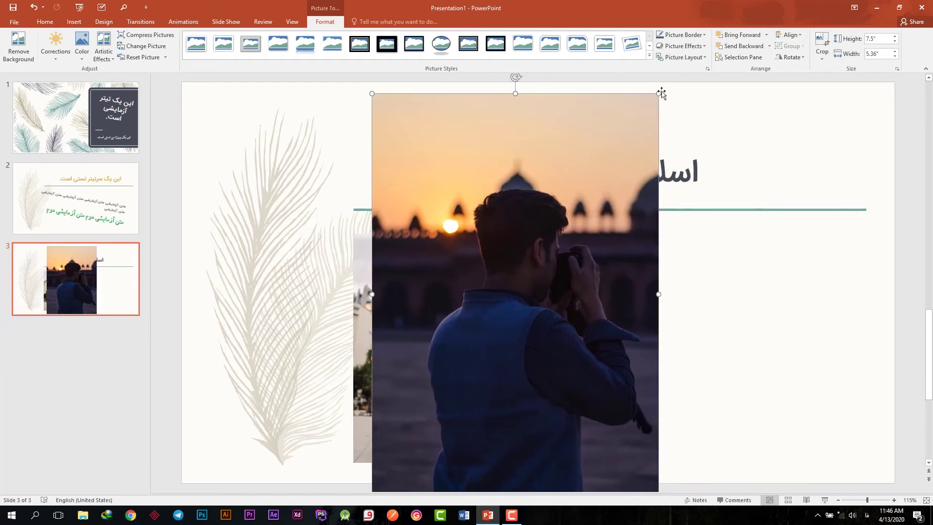
Shrink the sunset photo to match the city photo and place it beside it.
drag(636, 116, 552, 228)
mouse_move(450, 246)
mouse_down()
mouse_move(572, 265)
mouse_move(578, 244)
mouse_move(488, 268)
mouse_up()
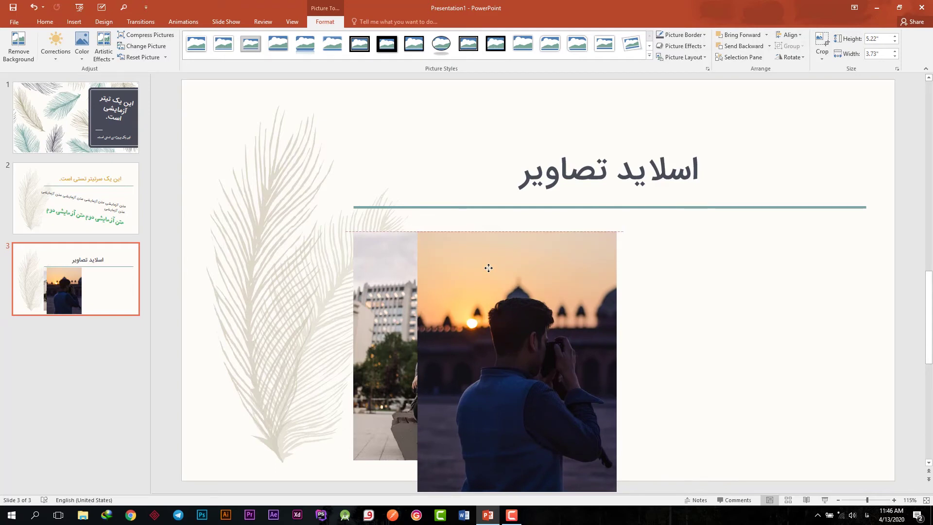
drag(488, 268, 612, 269)
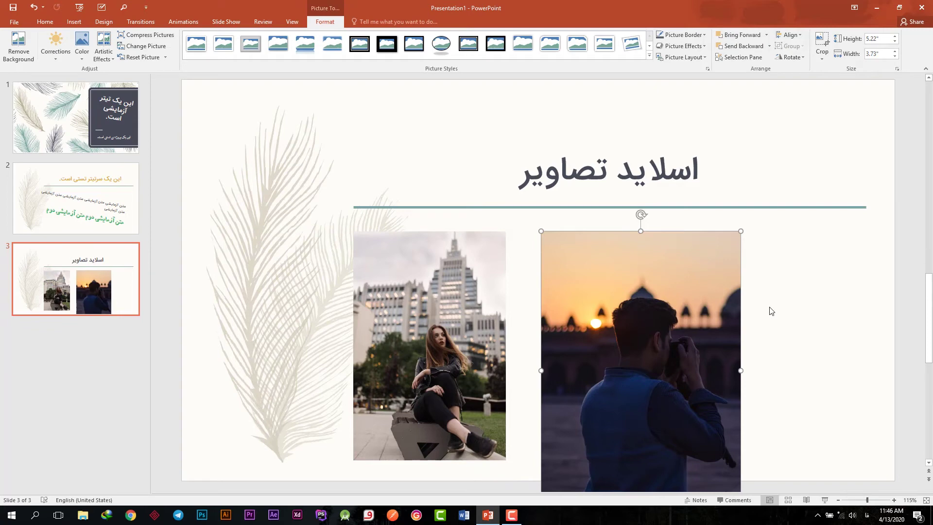
key(ctrl+alt)
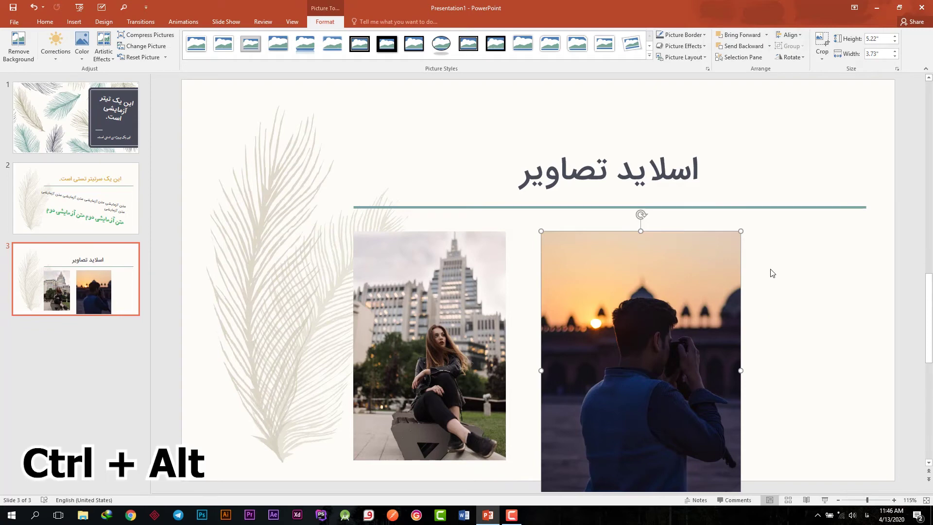
scroll(773, 273, down, 5)
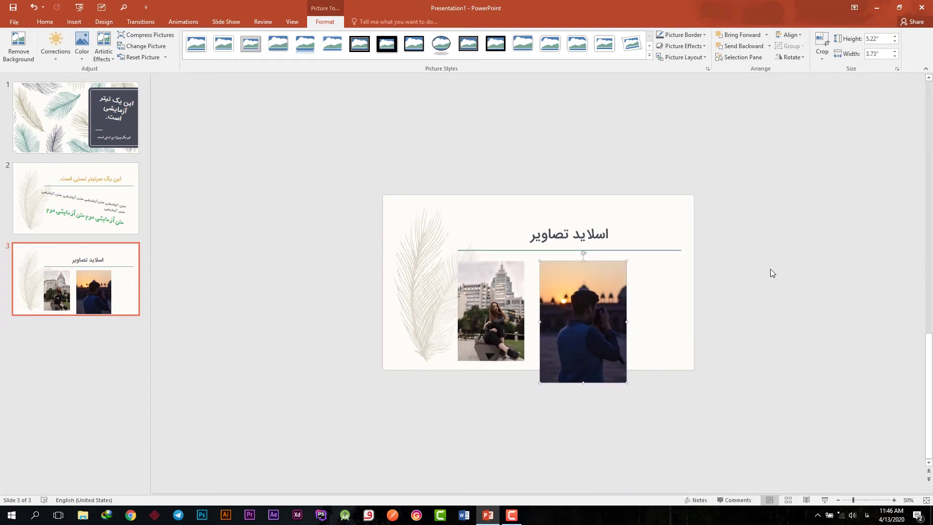
scroll(771, 270, up, 1)
scroll(771, 269, up, 1)
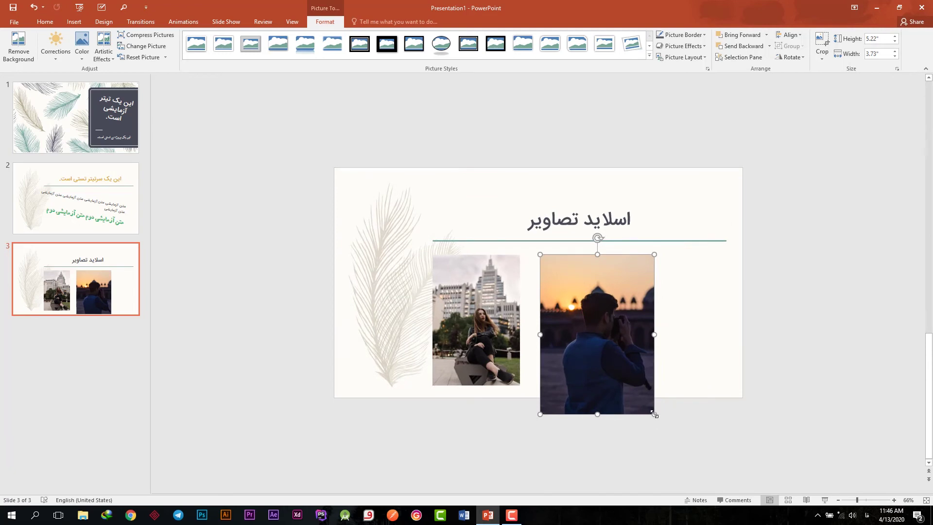
drag(655, 414, 633, 385)
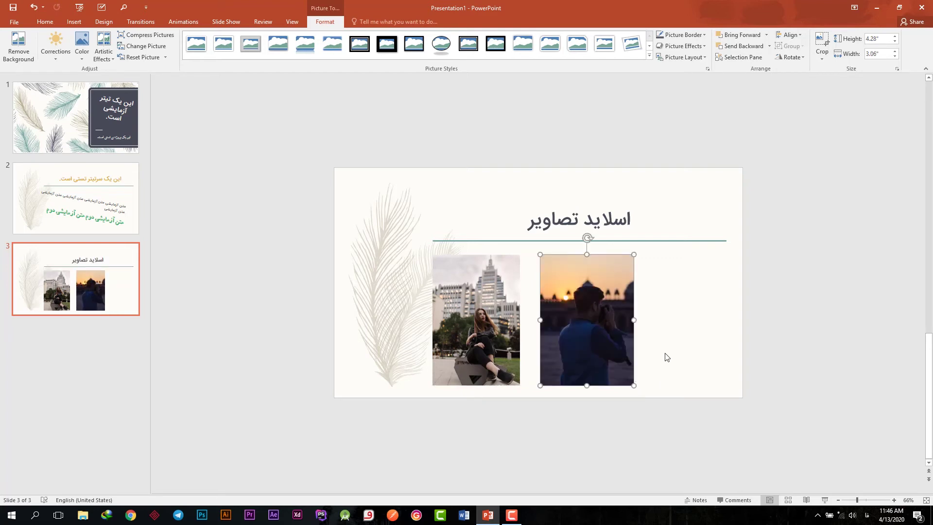
ctrl+scroll(667, 357, up, 4)
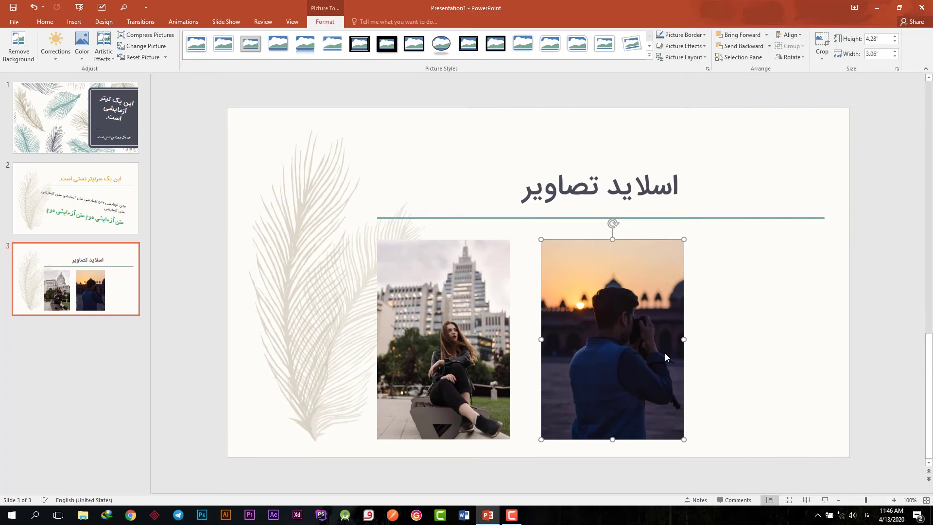
ctrl+scroll(611, 303, up, 2)
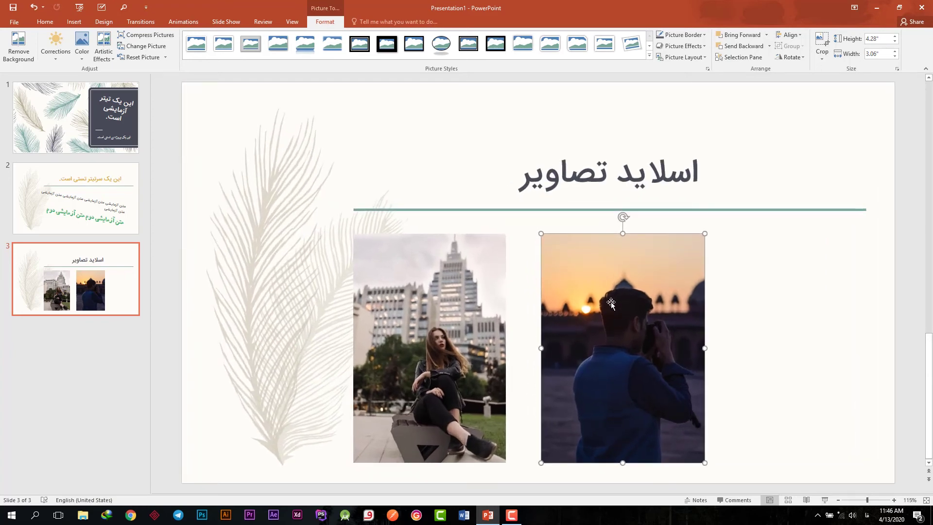
Space the two photos evenly side by side under the title.
drag(626, 310, 757, 309)
click(461, 317)
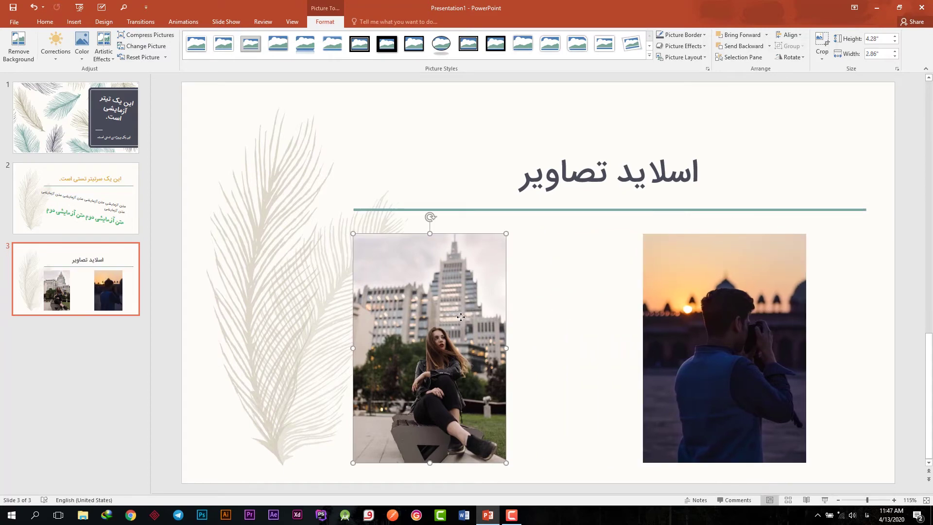
drag(461, 317, 529, 317)
click(342, 283)
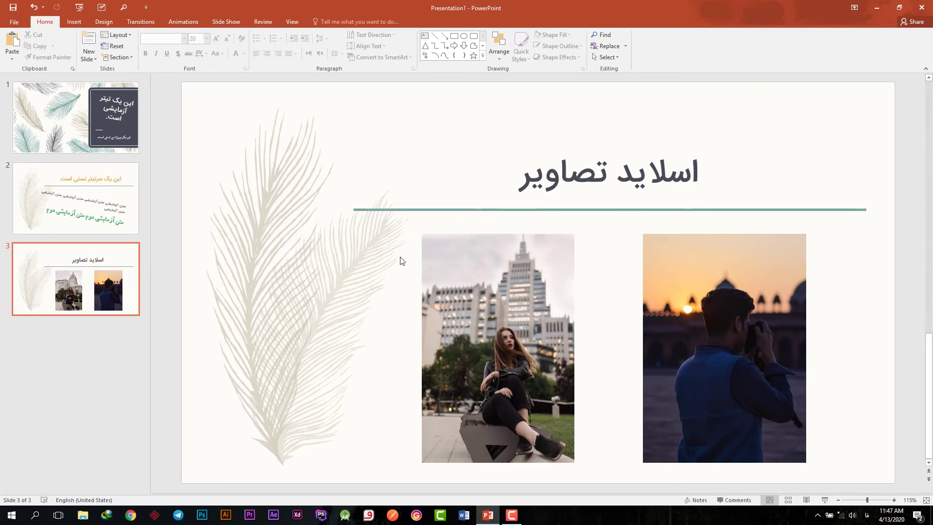
Add a fourth slide after slide 3 titled 'اسلاید جداول'.
click(100, 331)
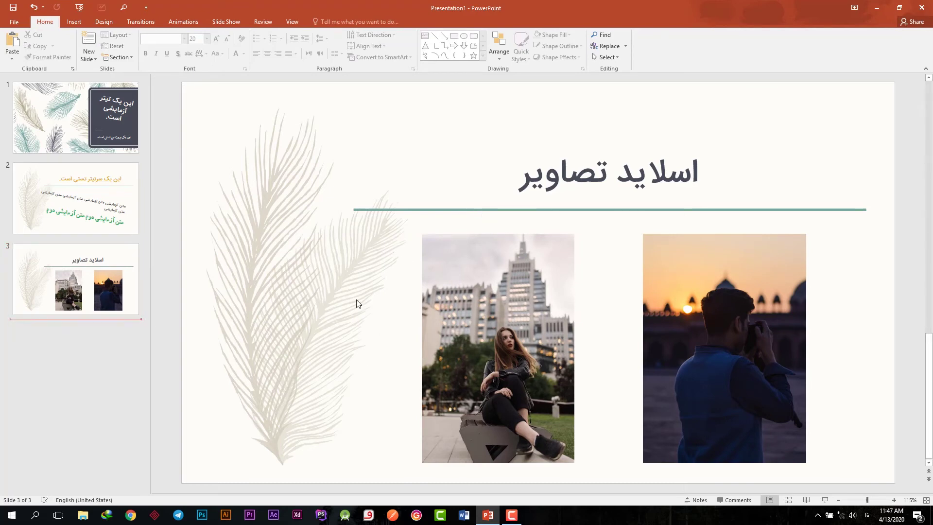
click(95, 40)
click(527, 176)
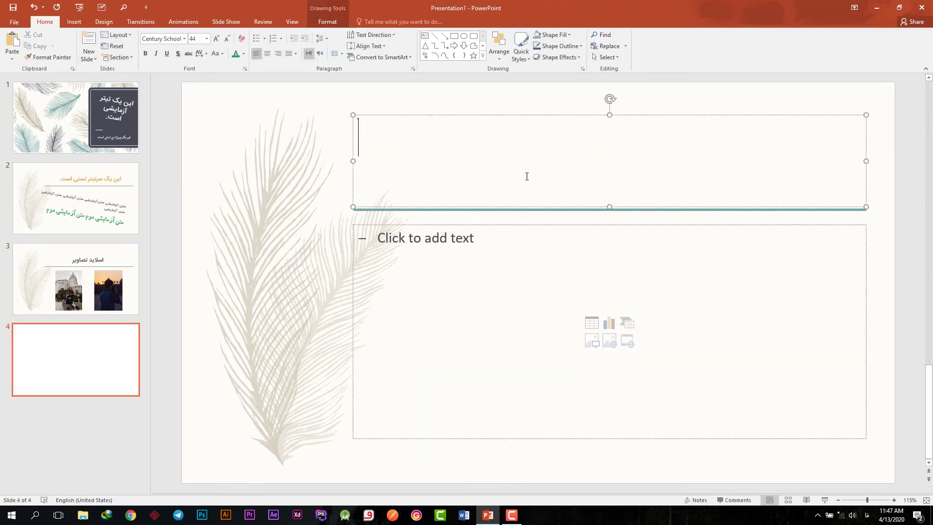
text(اسلای)
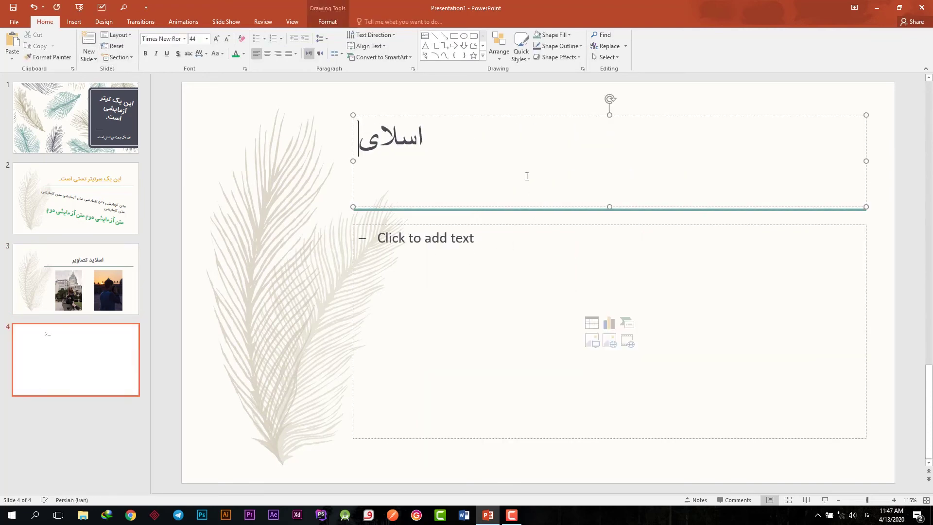
text(د جداول)
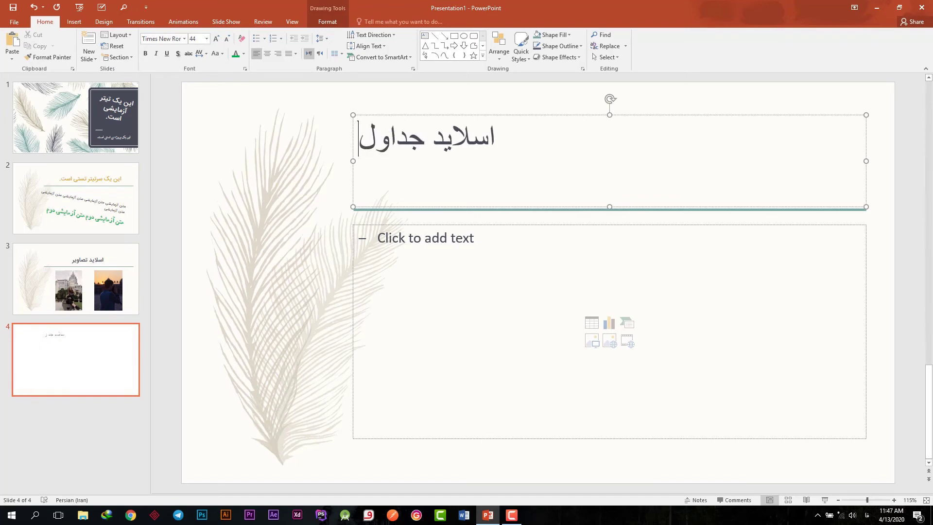
Set the title to IRANSansMobile(FaNum) Medium, right-to-left and centred, and move it down onto the line.
key(ctrl+a)
click(184, 38)
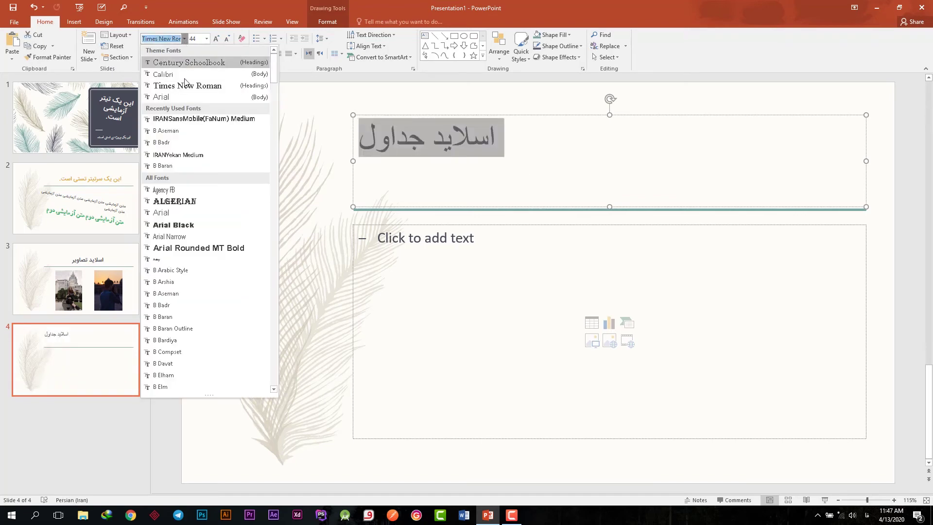
click(180, 118)
click(320, 54)
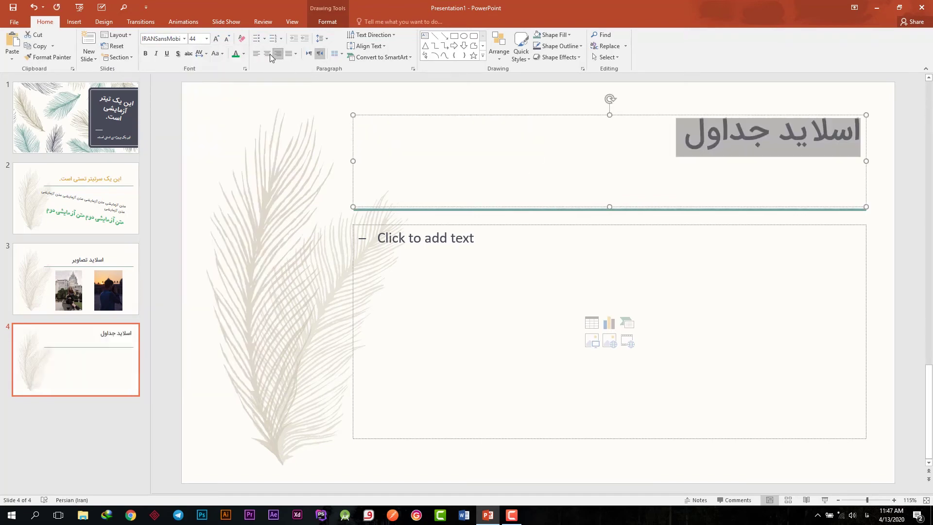
click(265, 53)
click(669, 199)
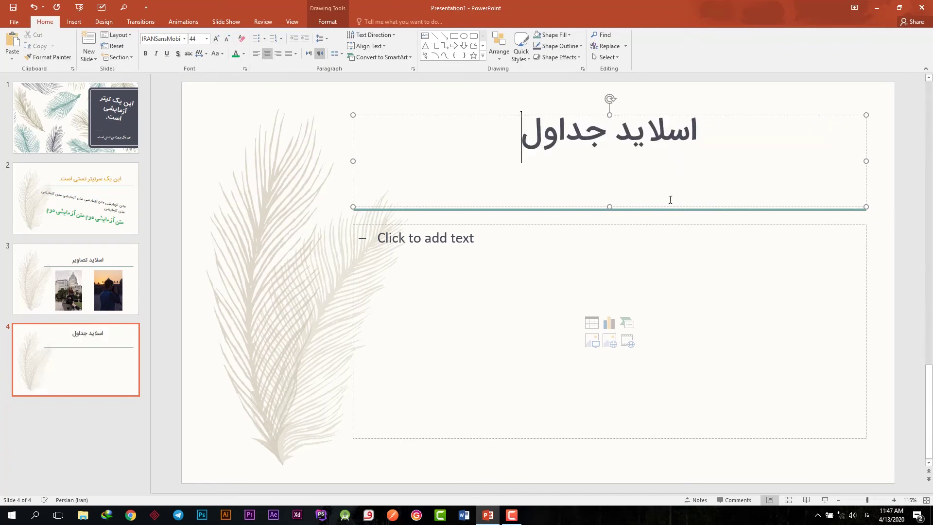
drag(669, 209, 664, 251)
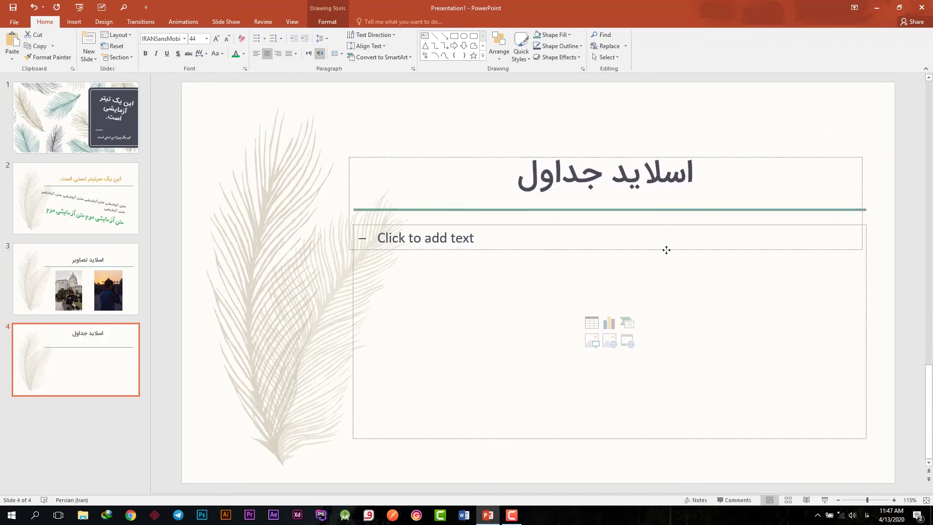
Delete the empty content placeholder from slide 4.
click(575, 102)
click(487, 243)
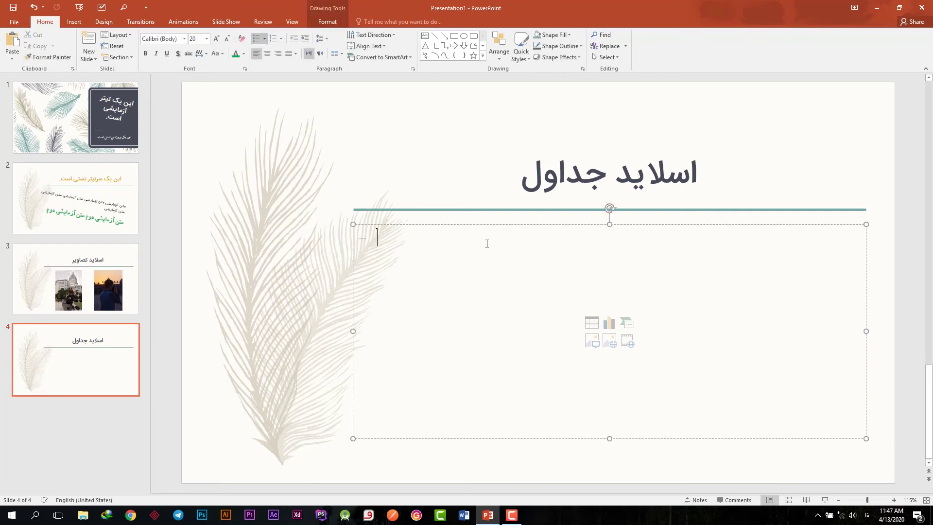
key(ctrl+z)
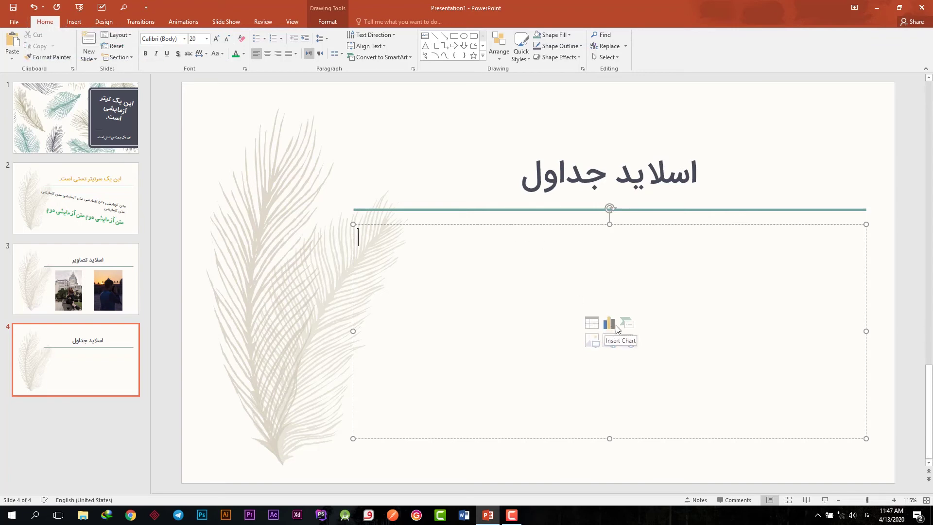
click(446, 224)
key(Delete)
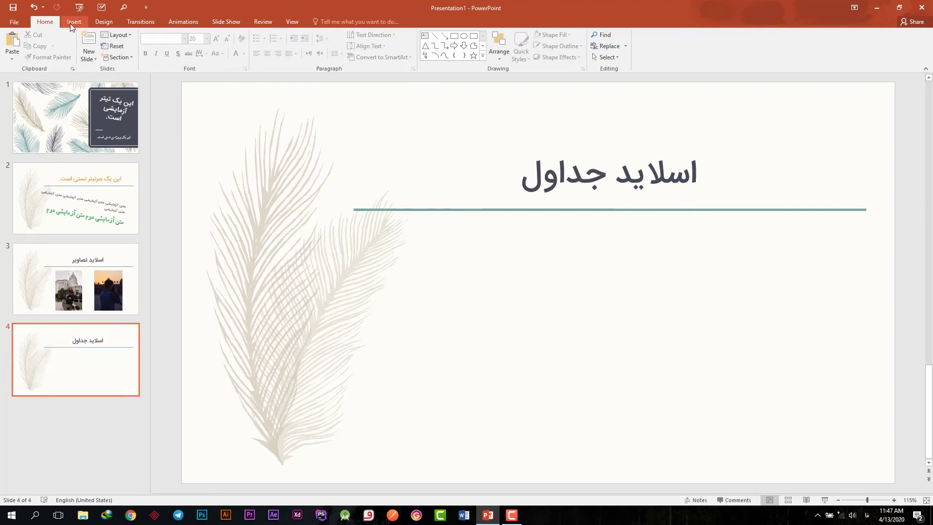
Insert a 4x3 table on slide 4 and move it below the title line.
click(71, 23)
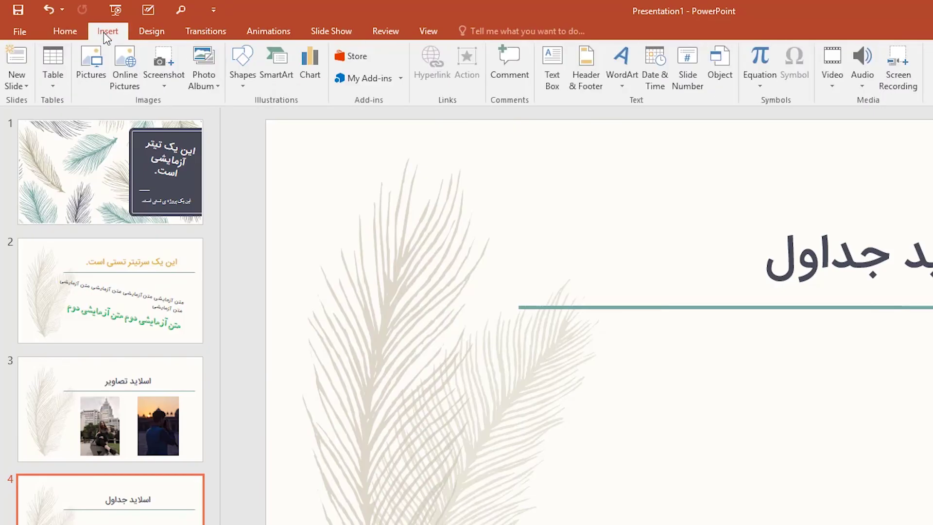
click(56, 59)
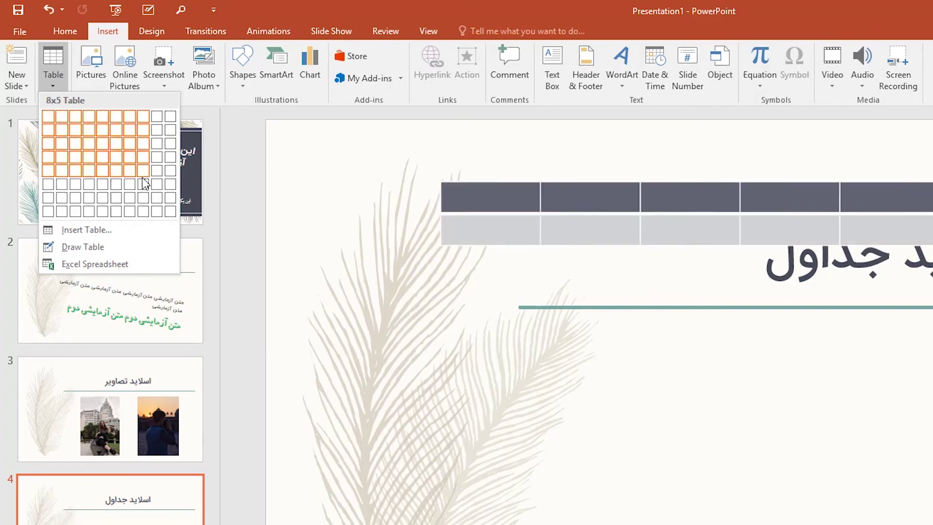
click(91, 153)
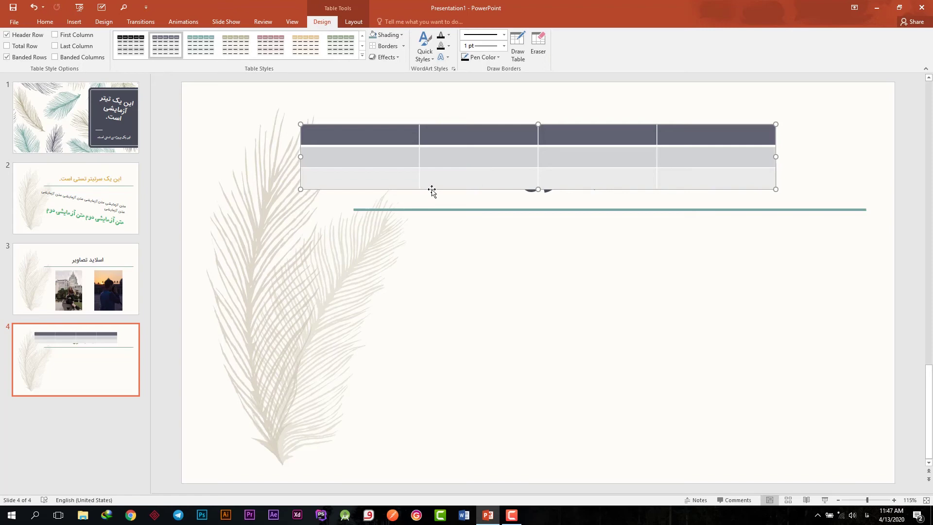
drag(431, 190, 503, 332)
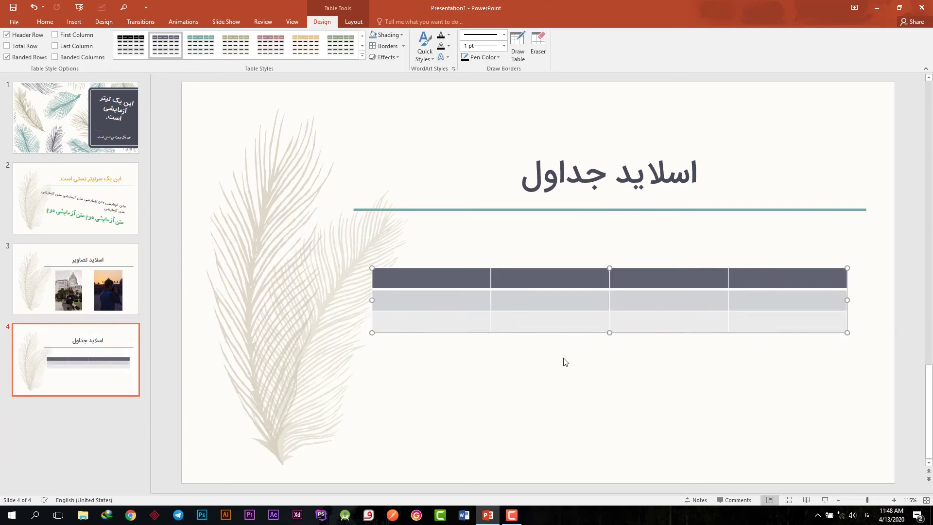
Type test text 'شسی' into two header cells, then clear it again.
click(776, 286)
text(شسی)
click(687, 278)
text(شسی)
key(BackSpace)
key(BackSpace)
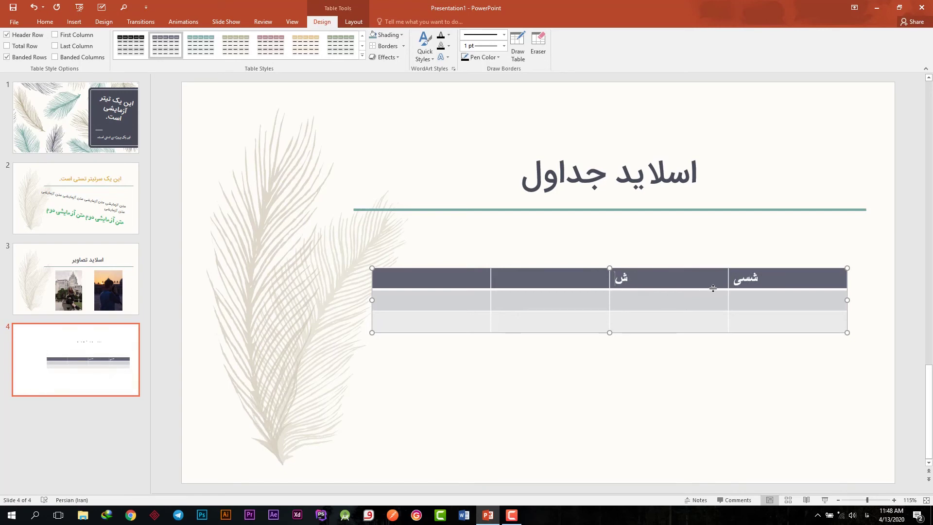
key(BackSpace)
double_click(755, 281)
key(BackSpace)
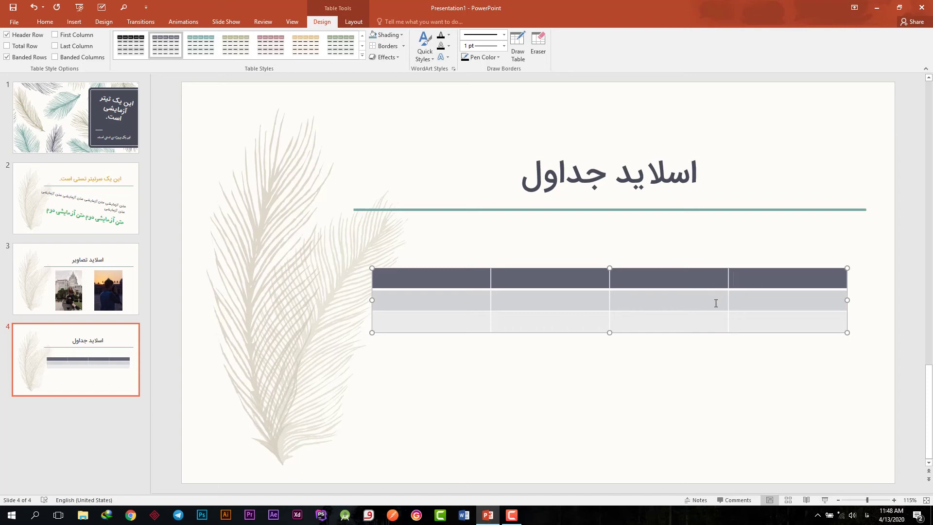
Select the entire table to prepare its font formatting.
key(ctrl+a)
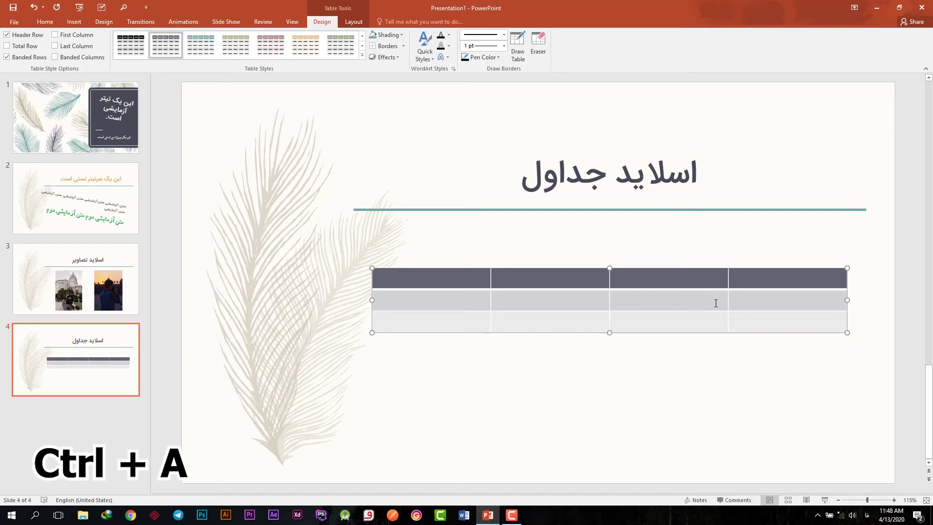
click(50, 24)
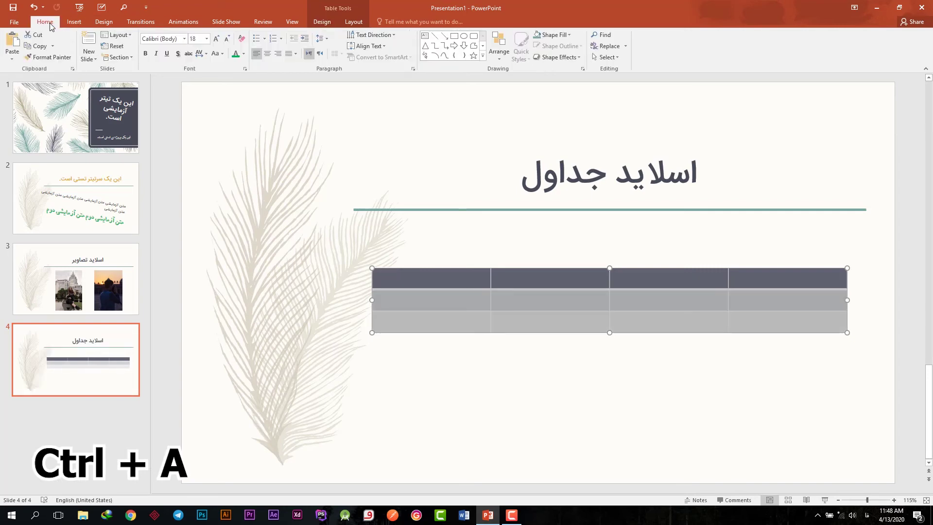
click(184, 40)
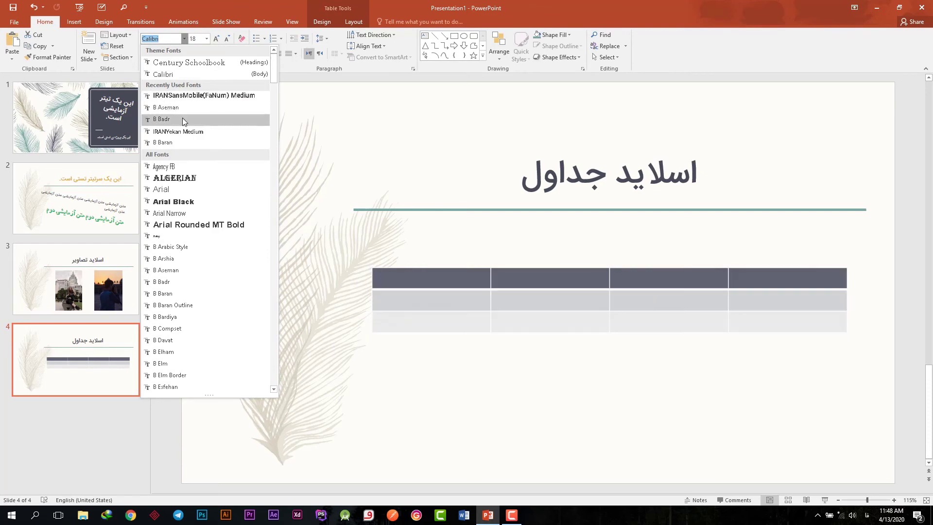
Format all table text as IRANYekan Medium 20 pt, centred and right-to-left.
click(181, 131)
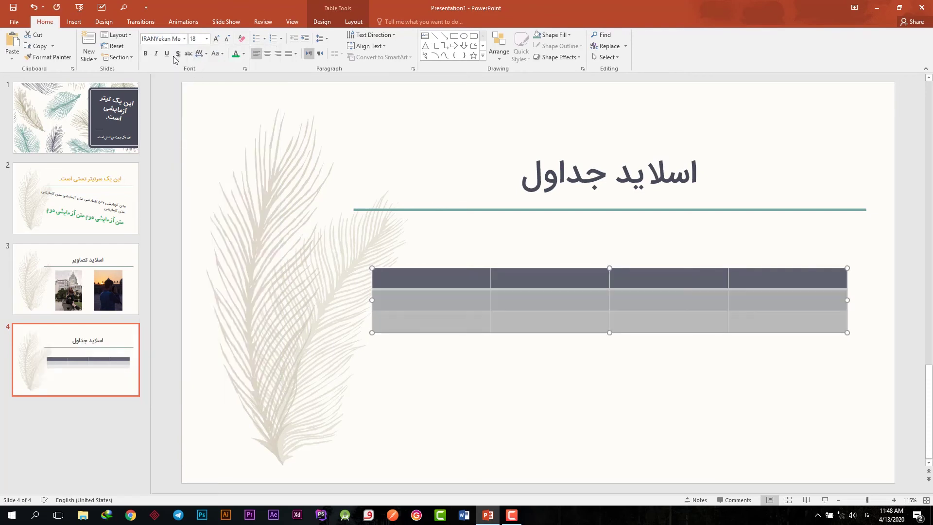
click(244, 54)
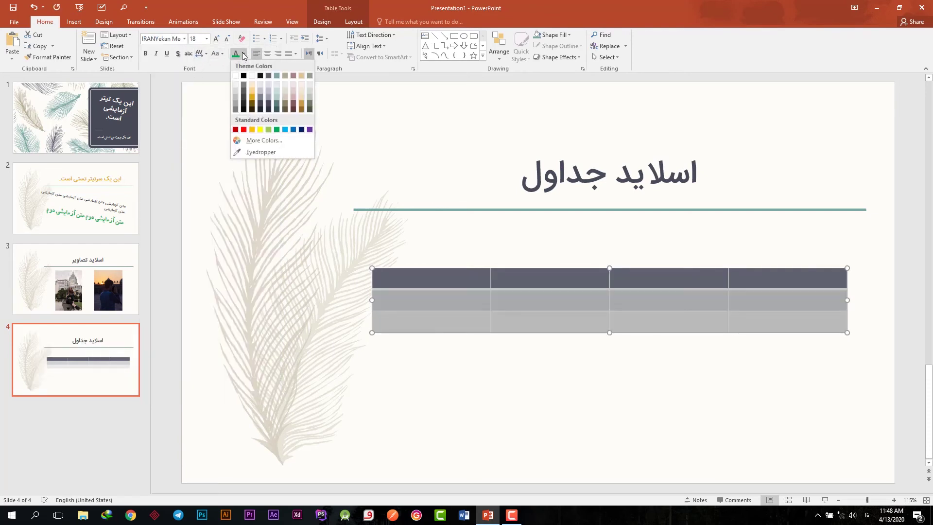
click(208, 38)
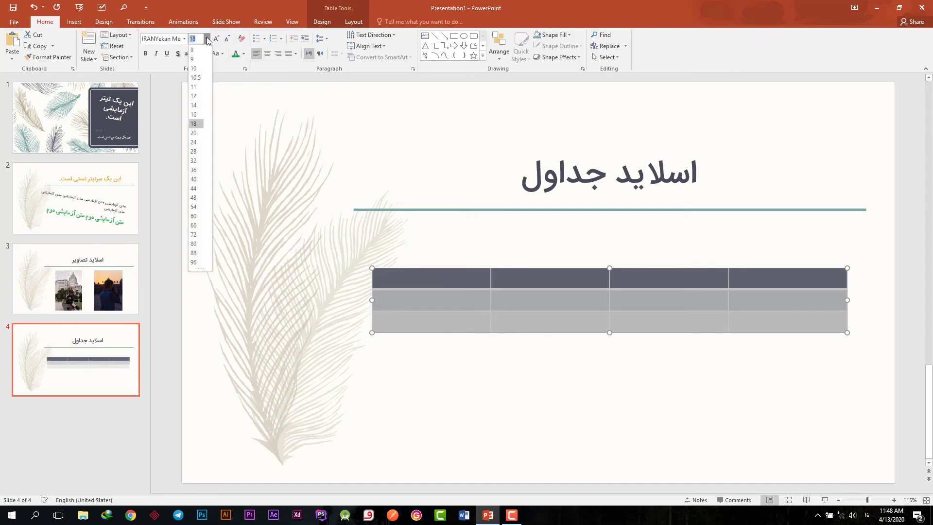
click(197, 131)
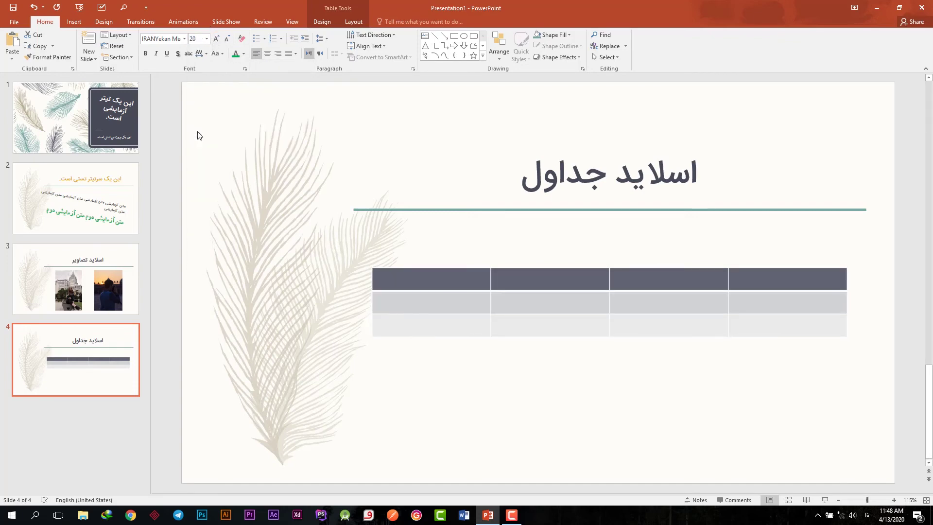
click(795, 283)
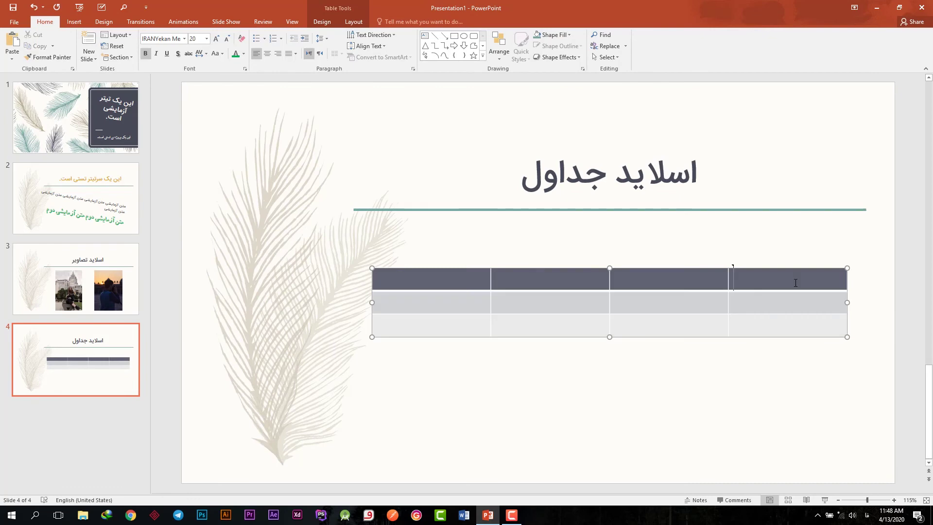
key(ctrl+a)
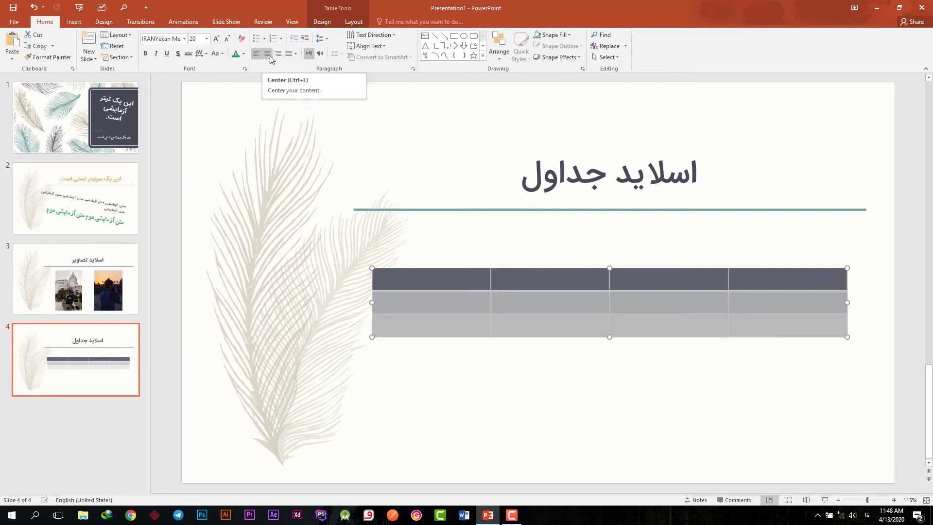
click(269, 55)
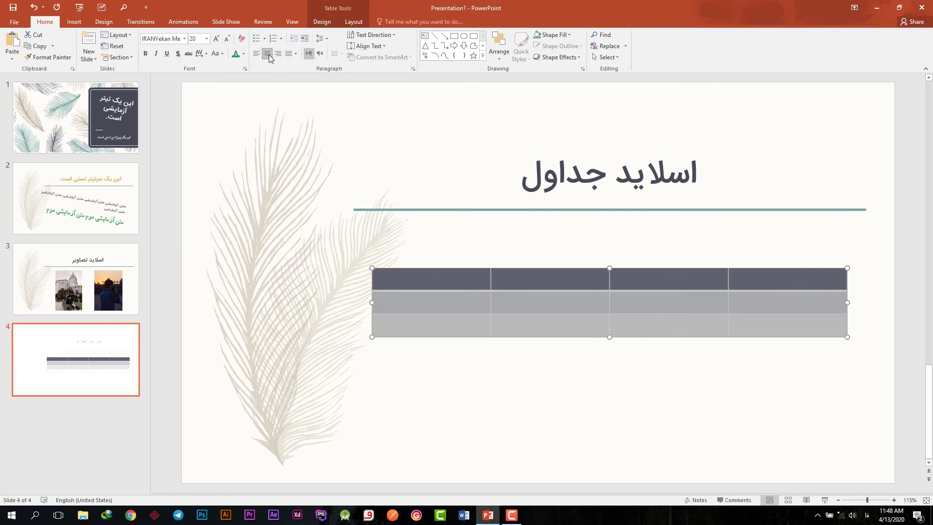
click(320, 53)
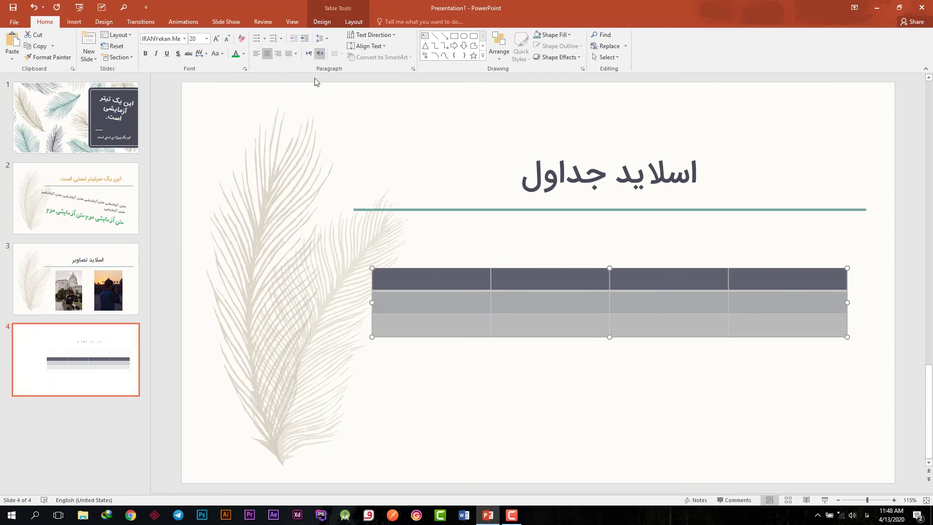
click(791, 284)
Type 'سشیشس' and 'شسی' into two header cells and 'شسی' into a row-2 cell.
text(سش)
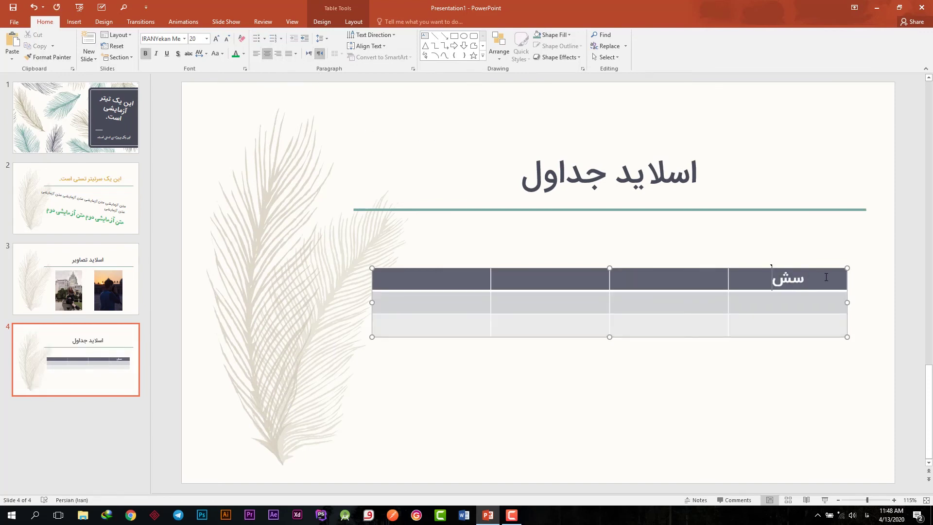
text(یشس)
click(673, 278)
click(574, 307)
text(شسی)
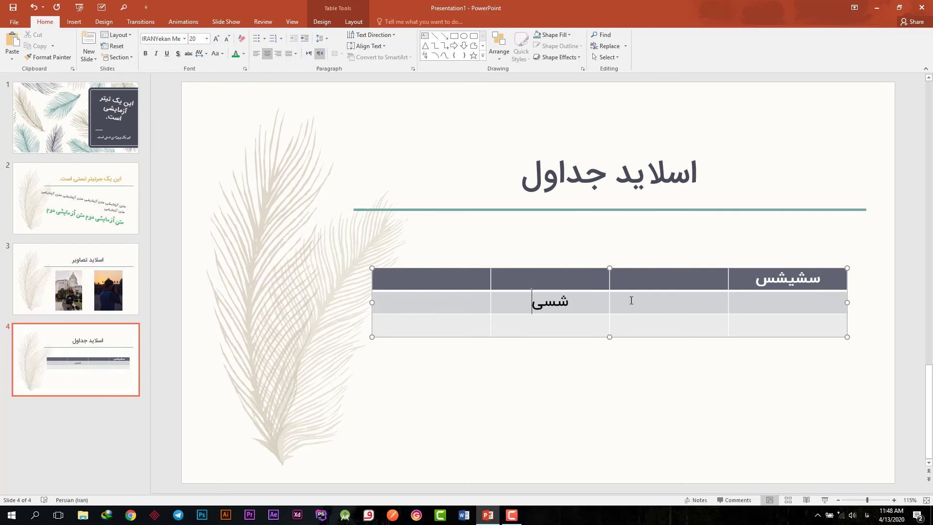
click(632, 287)
text(شسی)
click(663, 310)
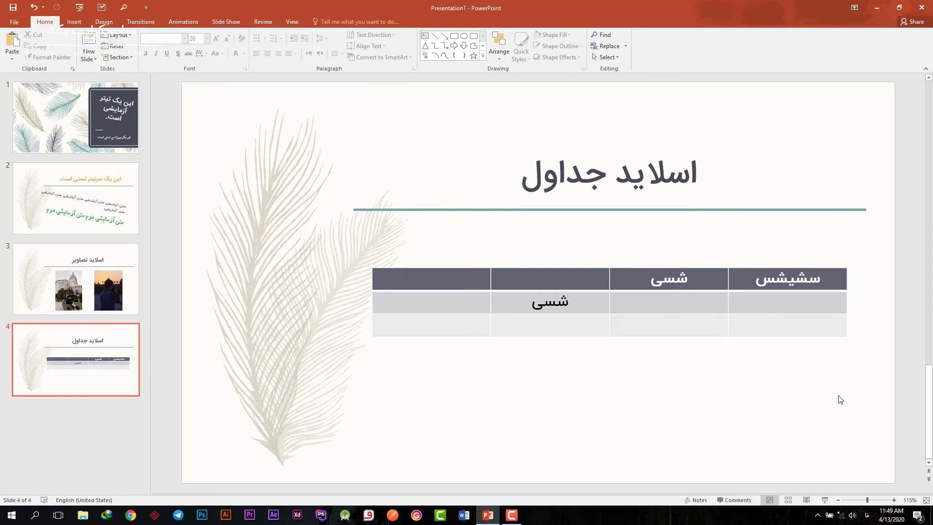
click(641, 299)
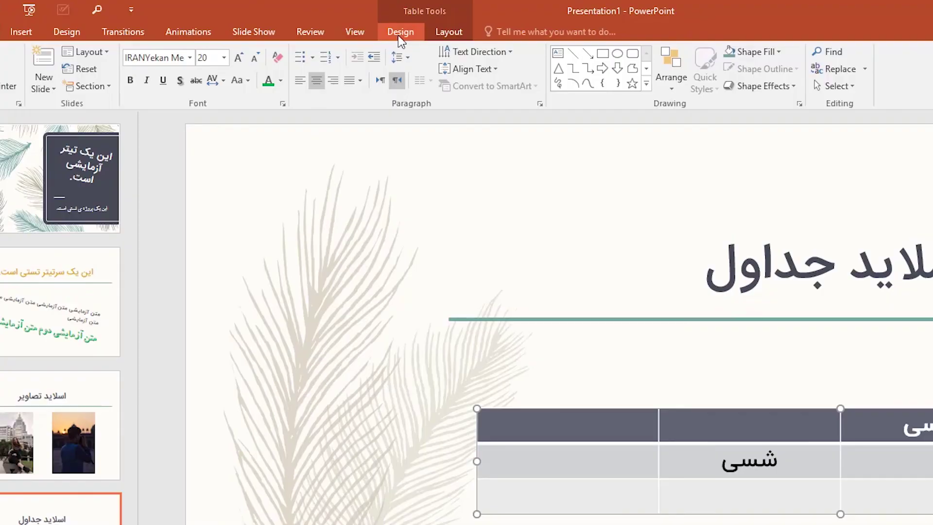
Replace the dark grey table style with the tan Themed Style 1 – Accent 3 style.
click(320, 22)
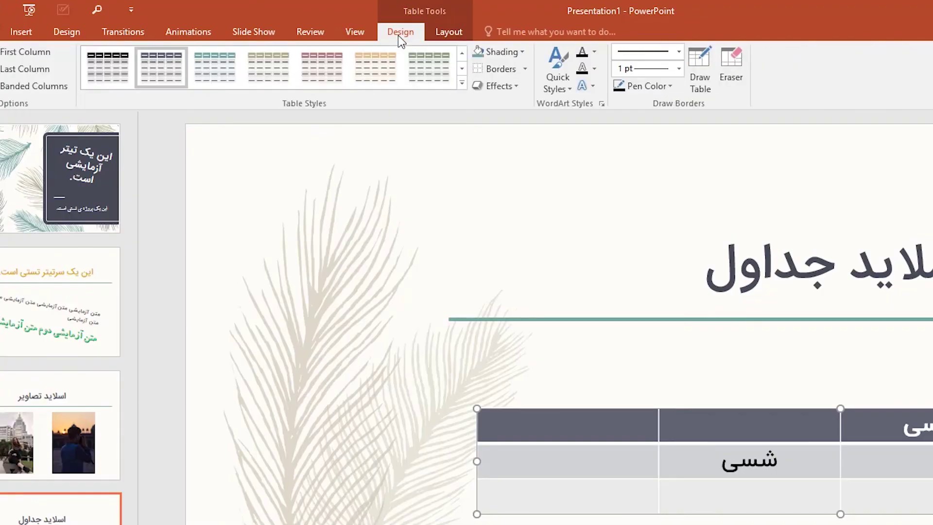
click(462, 84)
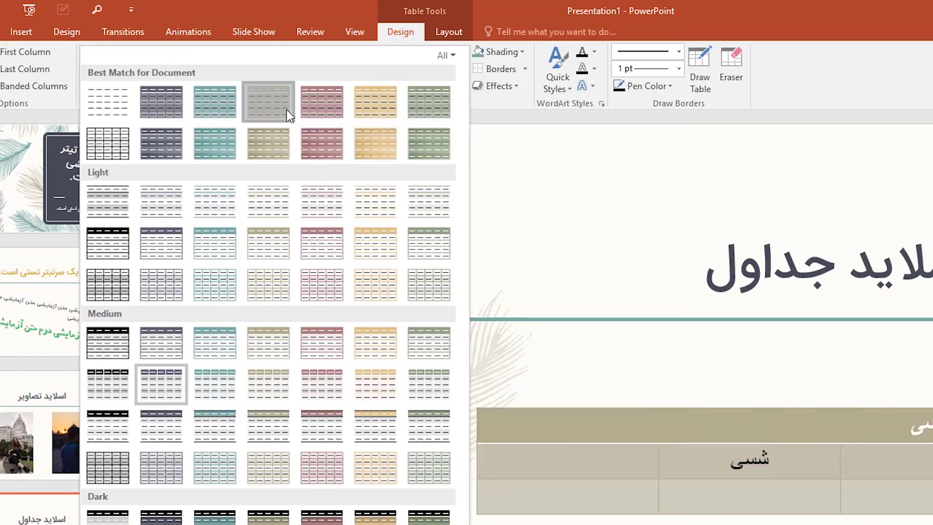
click(289, 115)
Select all of the table's text so it can be reformatted.
click(655, 301)
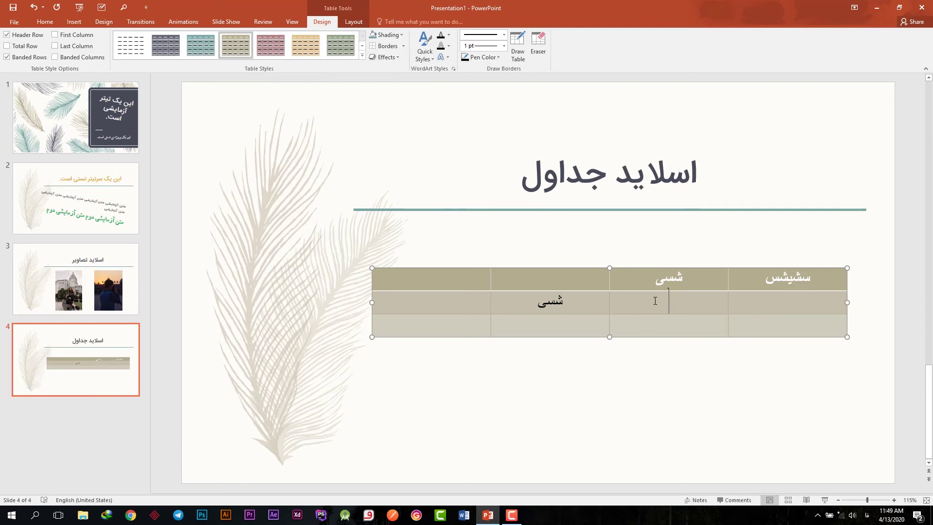
key(ctrl+a)
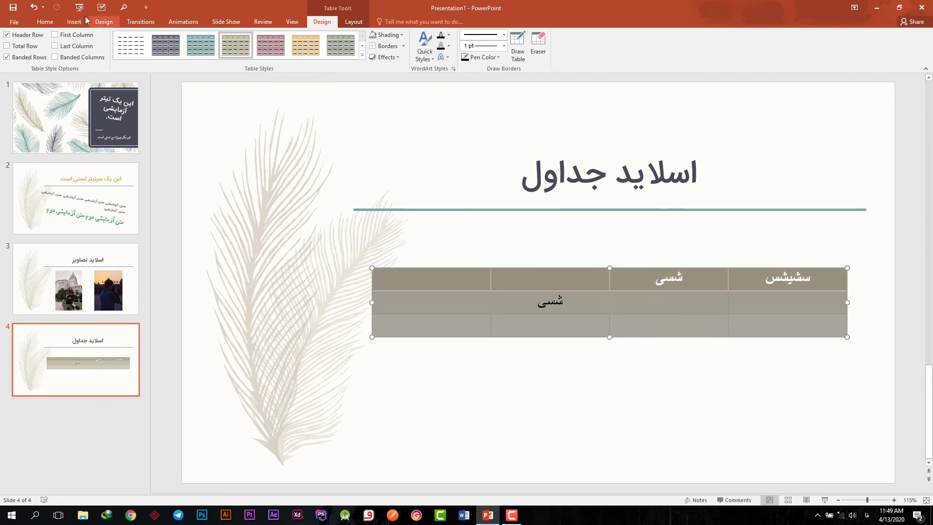
click(50, 25)
Set all table text to IRANYekan Medium at size 16, then deselect the table.
click(183, 39)
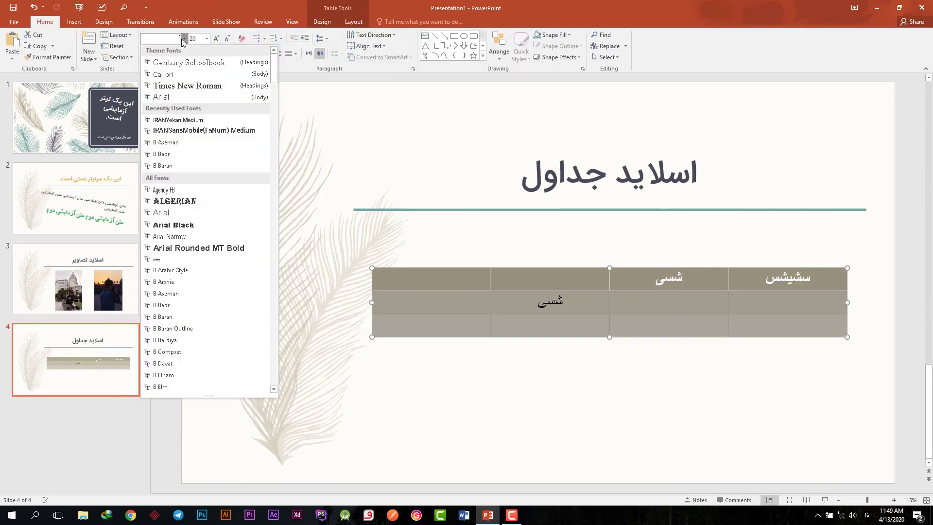
click(189, 122)
click(206, 40)
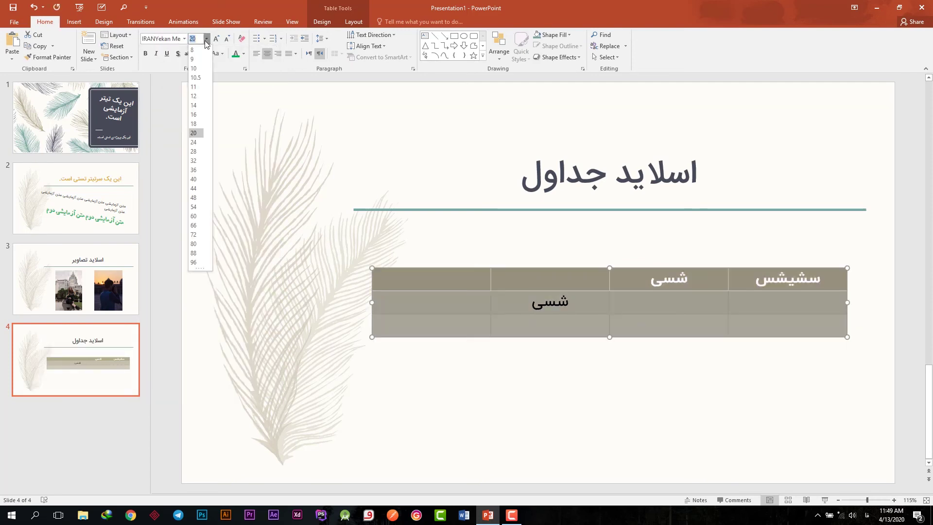
click(195, 114)
click(588, 322)
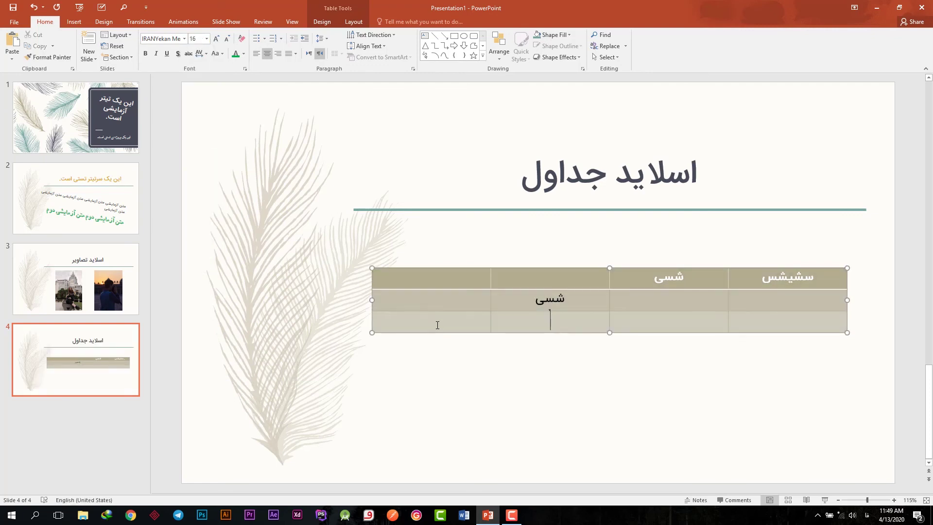
click(314, 226)
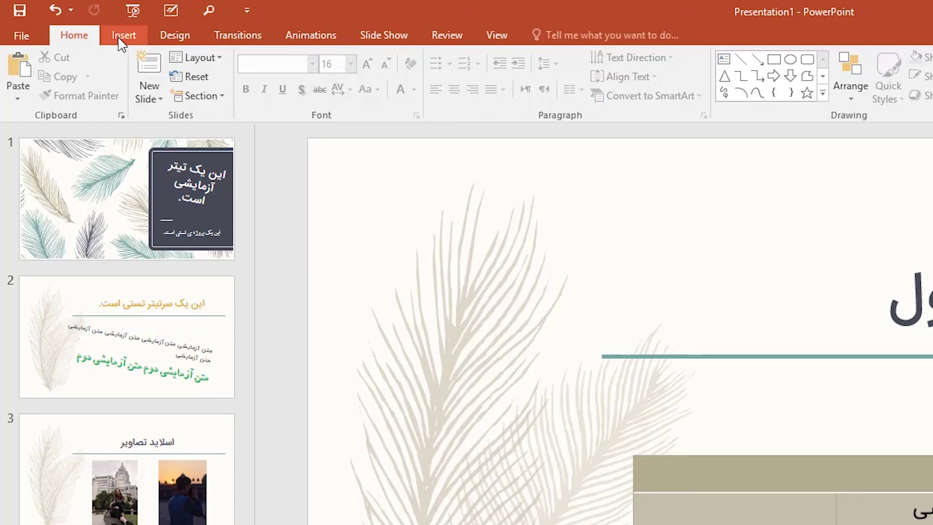
Draw a right-to-left text box above the table reading 'این یک جدول آزمایشی است'.
click(76, 22)
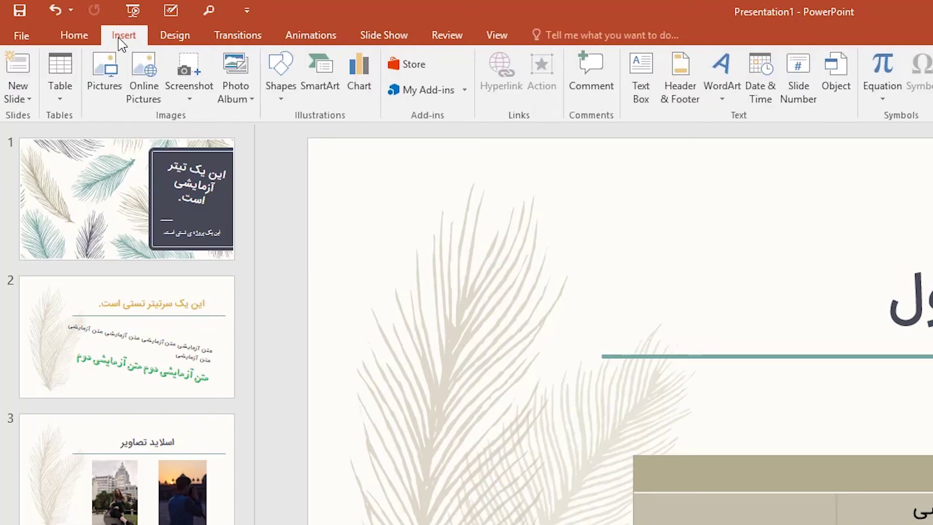
click(649, 69)
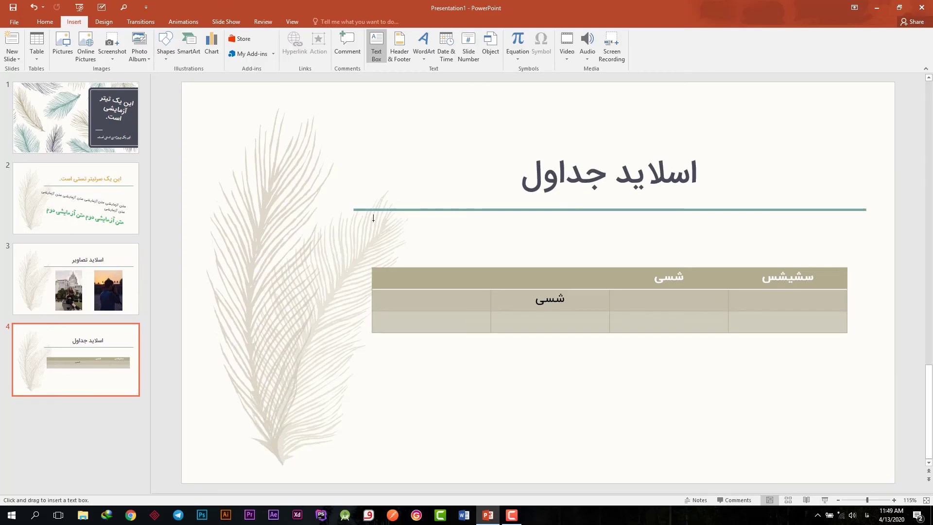
mouse_move(374, 218)
mouse_down()
mouse_move(847, 249)
mouse_move(847, 258)
mouse_up()
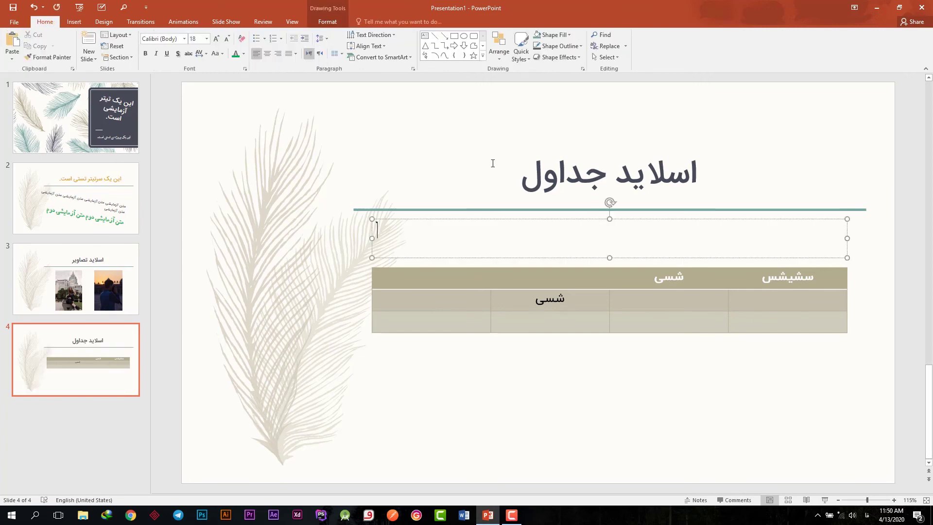
click(320, 54)
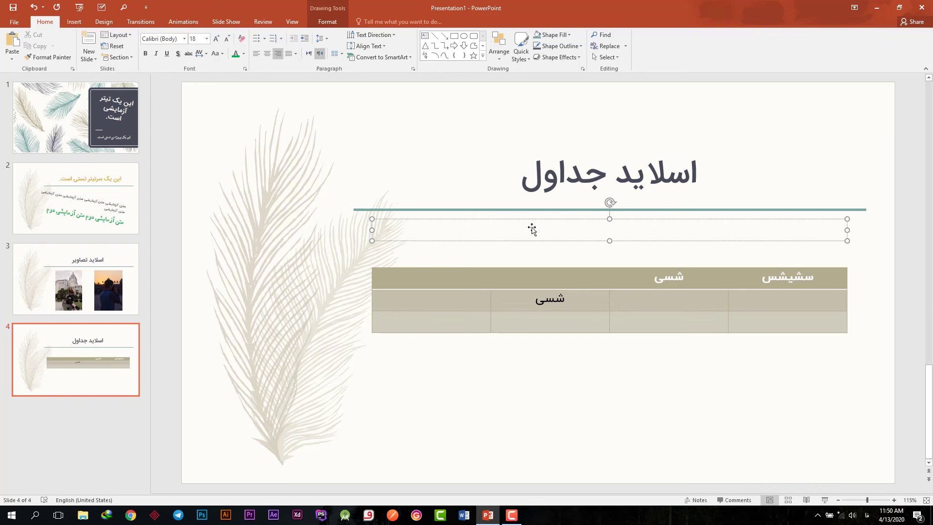
text(این)
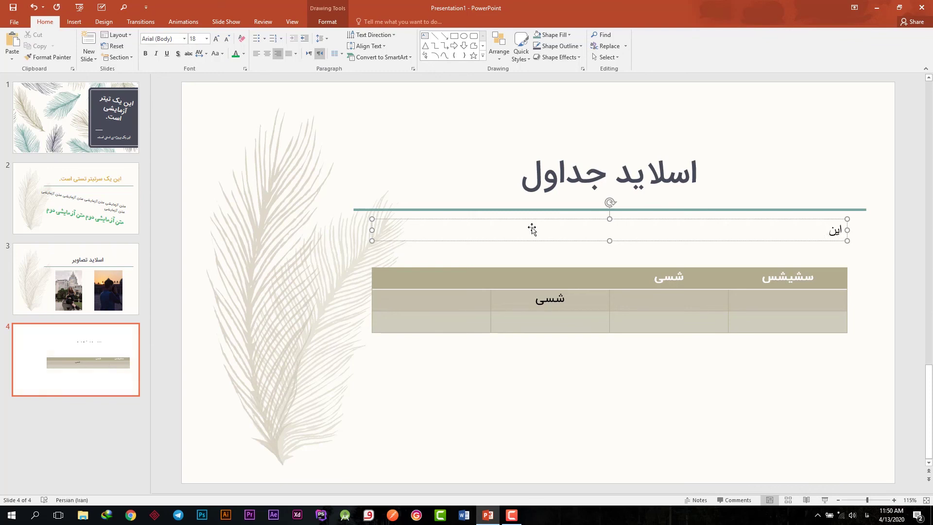
text( یک جدول)
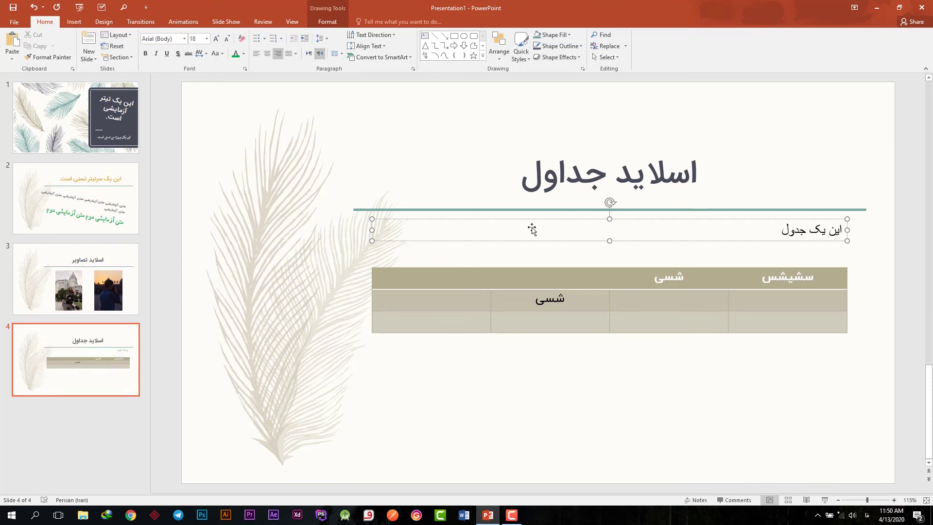
text( آزمایشی ا)
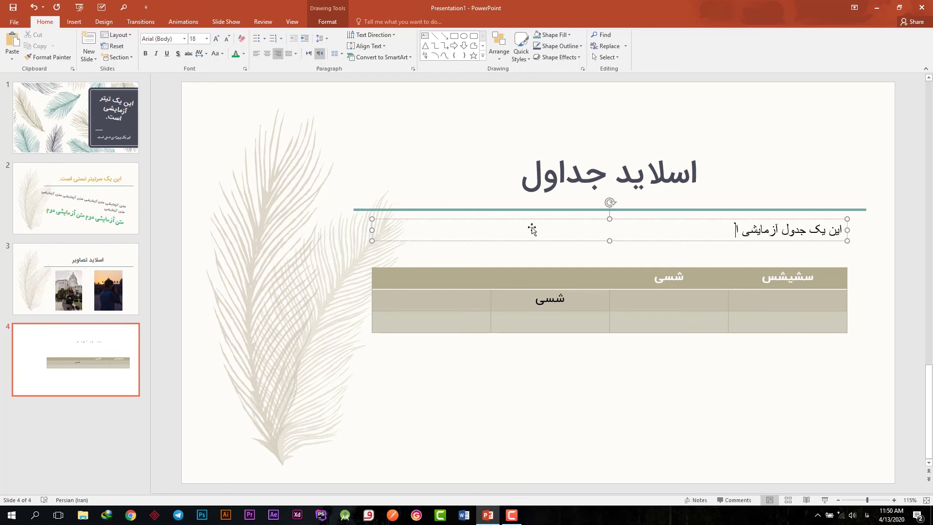
text(ست)
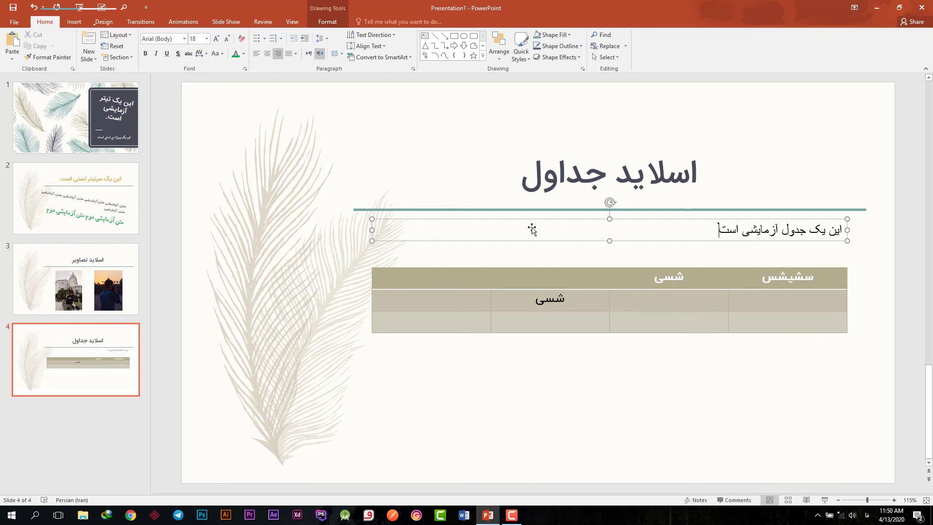
Format the subtitle text as B Baran Outline, size 44, centred.
key(ctrl+a)
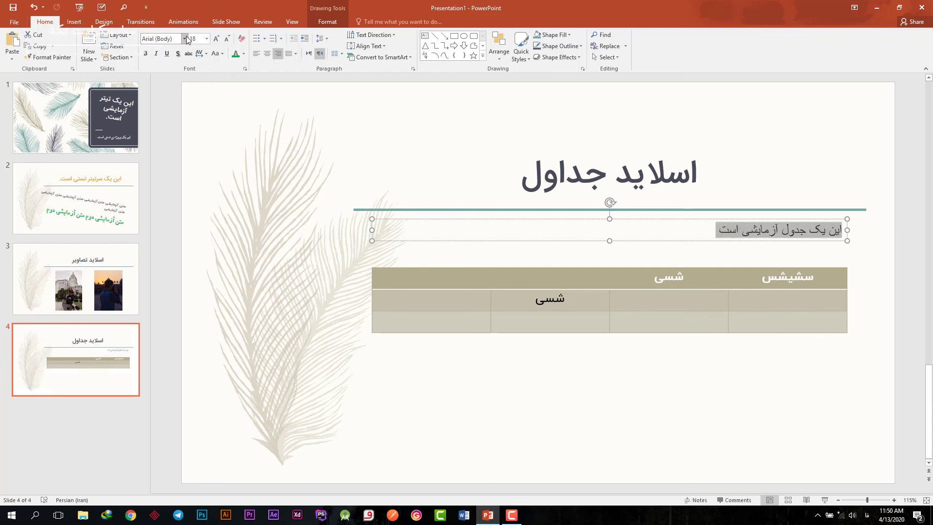
click(184, 38)
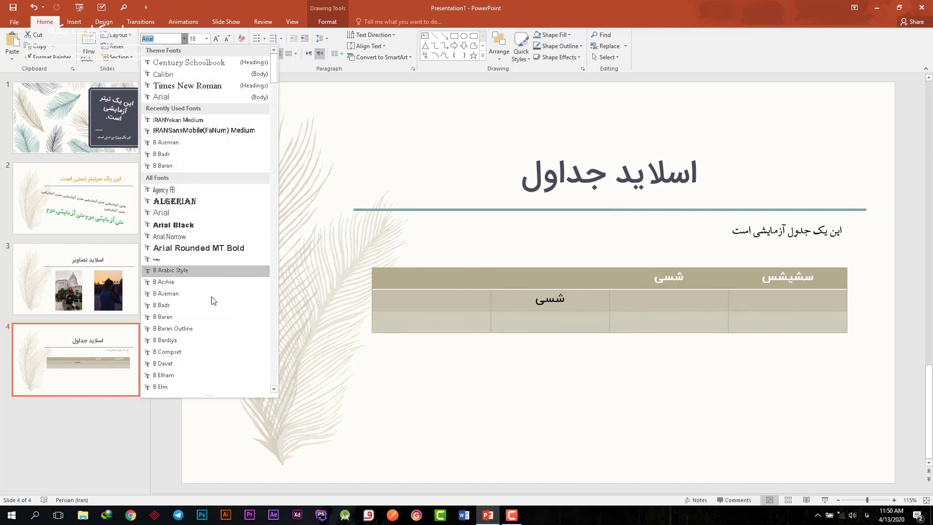
click(212, 334)
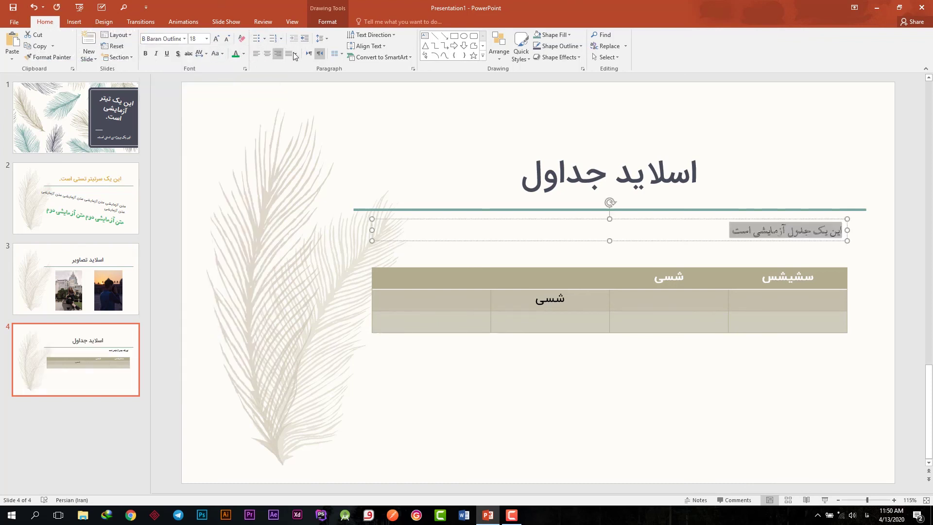
click(267, 53)
click(207, 39)
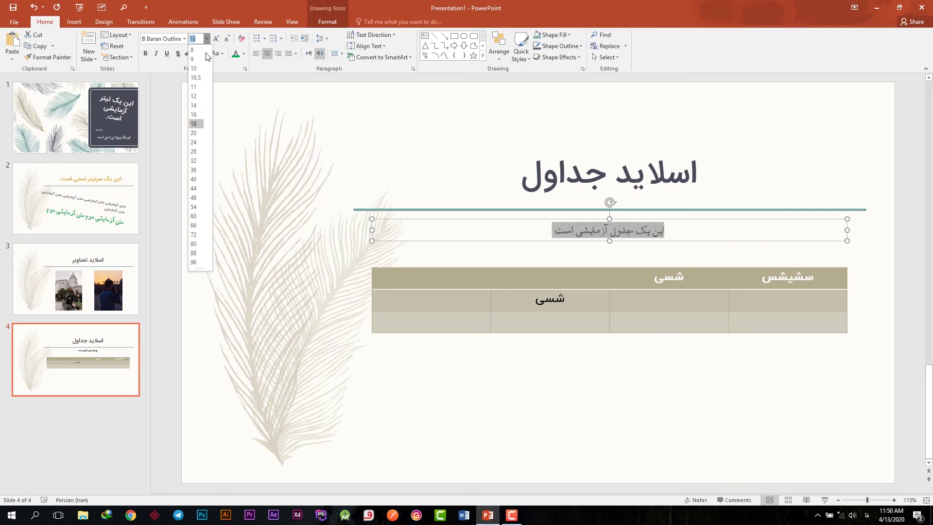
click(194, 188)
click(561, 236)
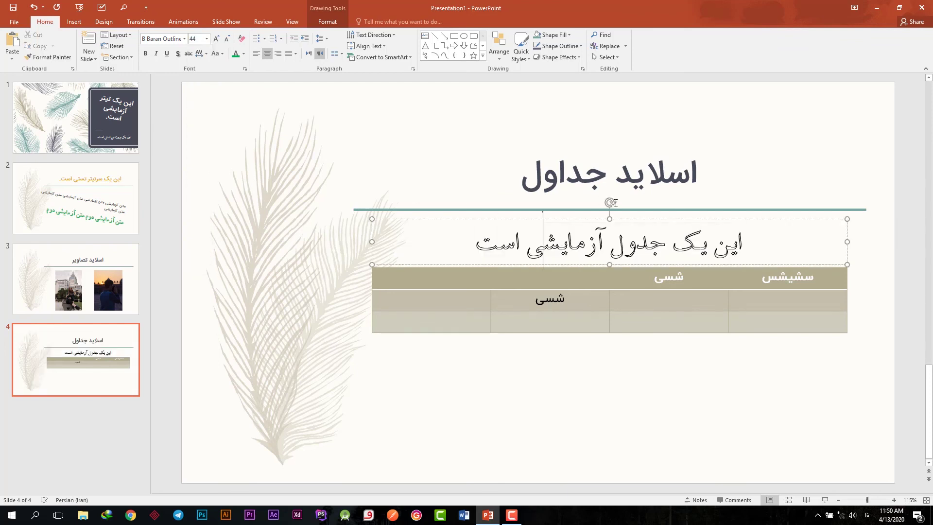
Move the table lower so it sits beneath the enlarged subtitle.
drag(610, 202, 612, 201)
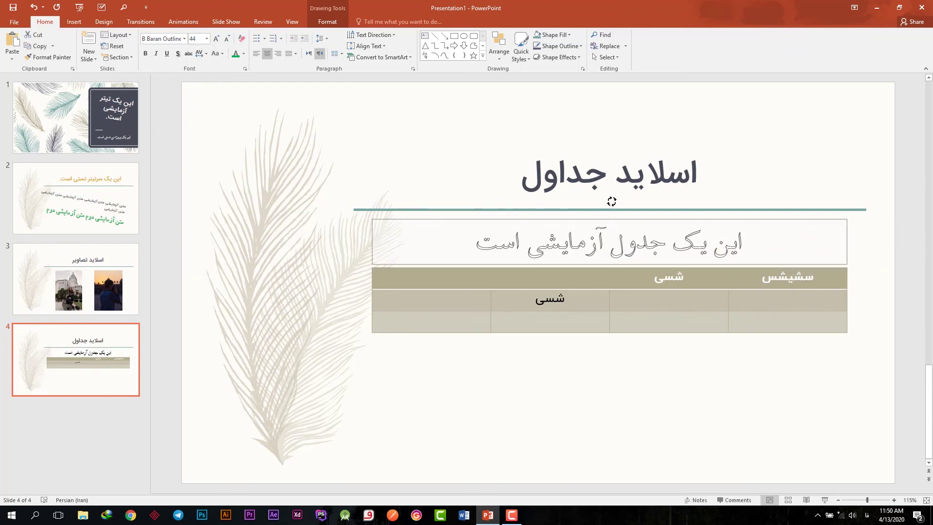
click(645, 316)
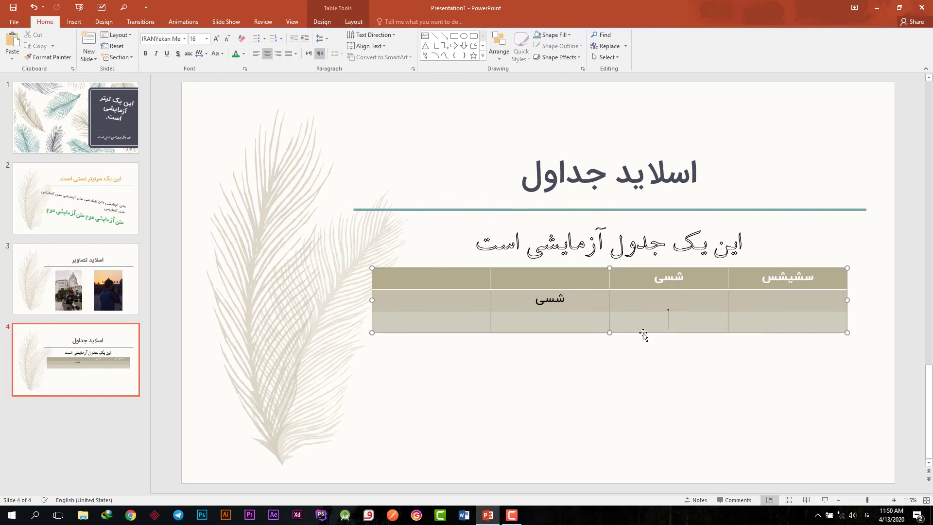
drag(643, 333, 643, 353)
click(395, 247)
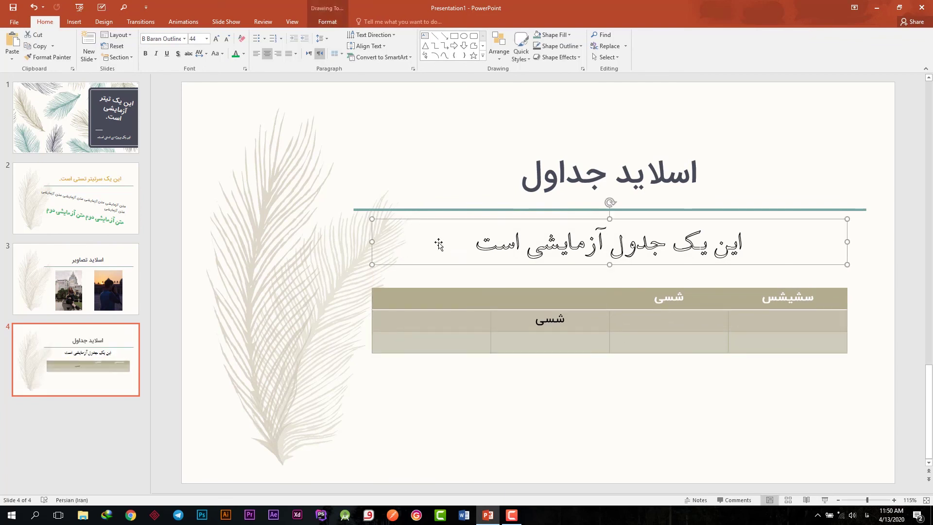
click(397, 185)
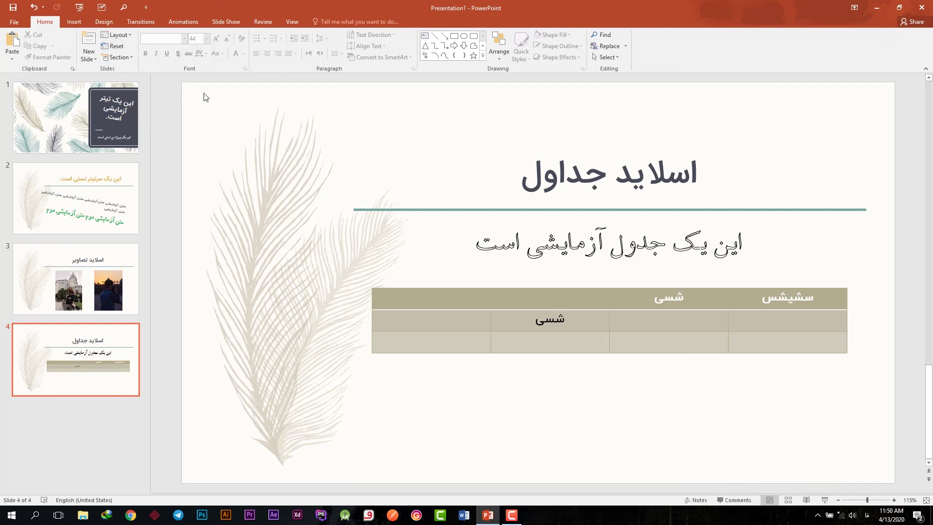
Rotate slide 2's tilted body text box back to level, then advance to slide 3.
click(97, 197)
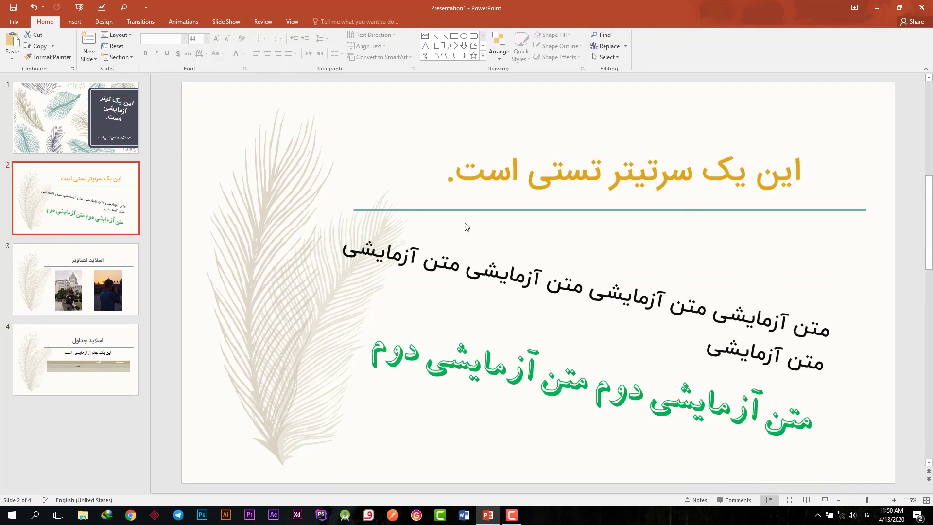
click(751, 302)
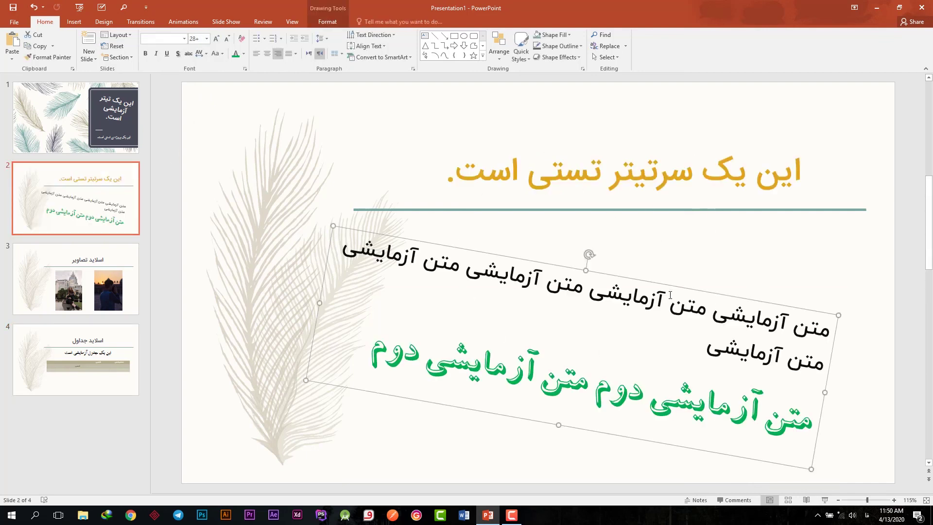
mouse_move(592, 252)
mouse_down()
mouse_move(570, 250)
mouse_move(649, 266)
mouse_move(658, 258)
mouse_up()
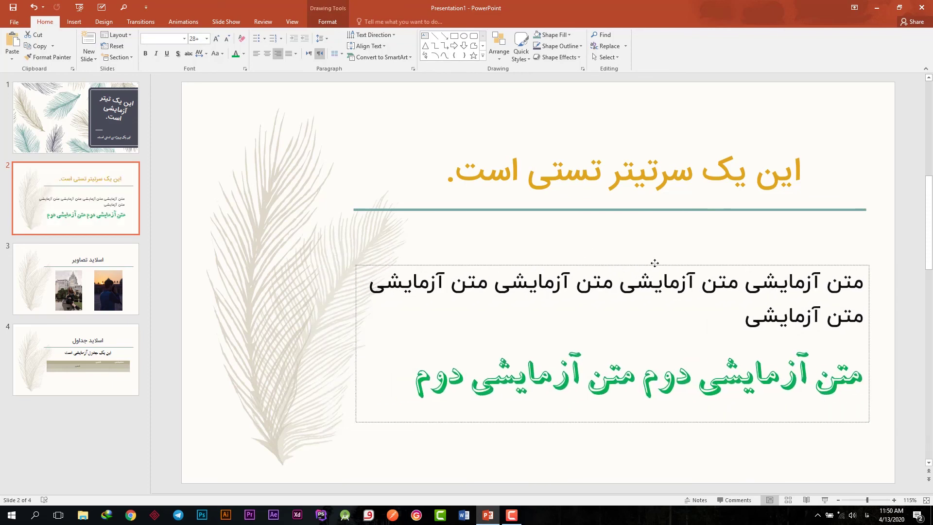
key(Page_Down)
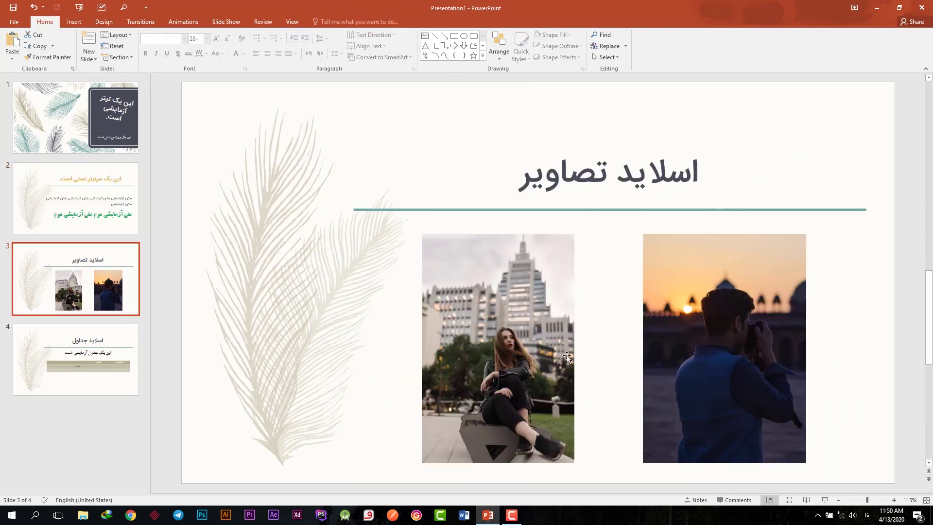
Go back to slide 4 and check its outline-font subtitle above the table.
click(79, 382)
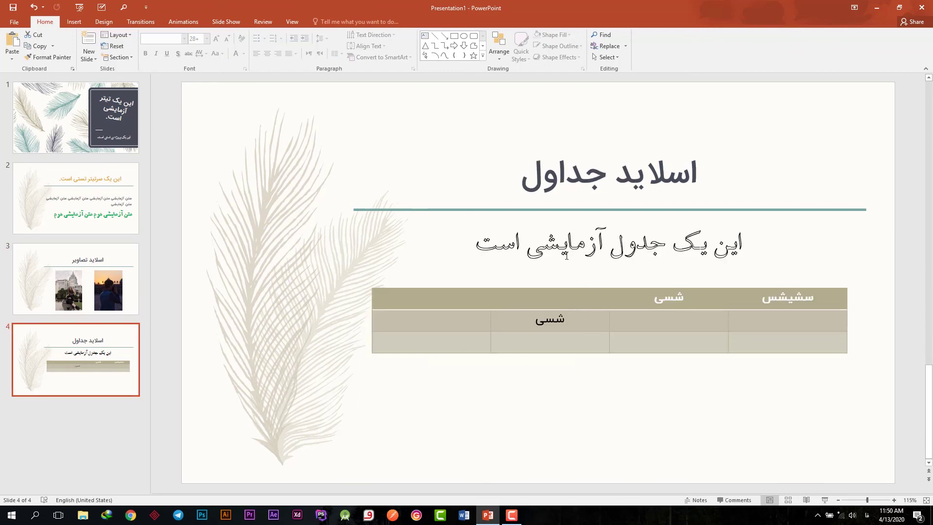
click(510, 241)
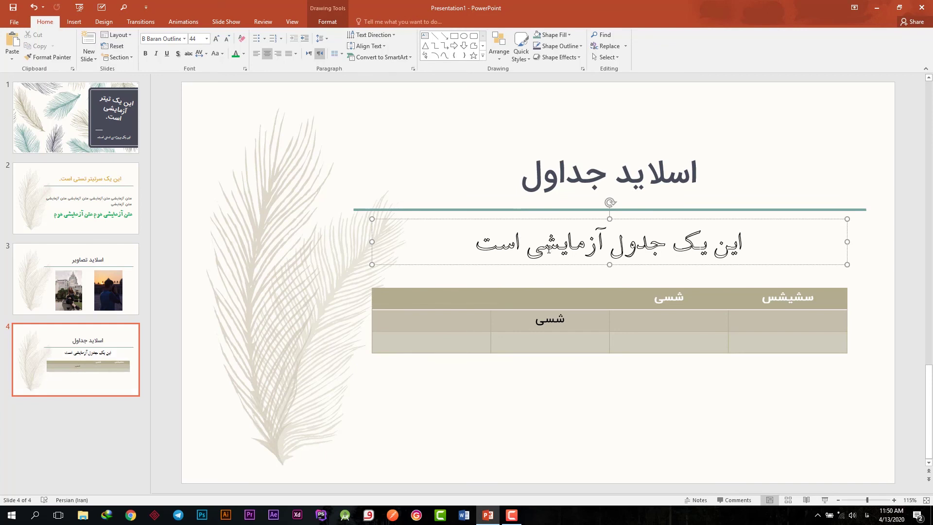
click(407, 142)
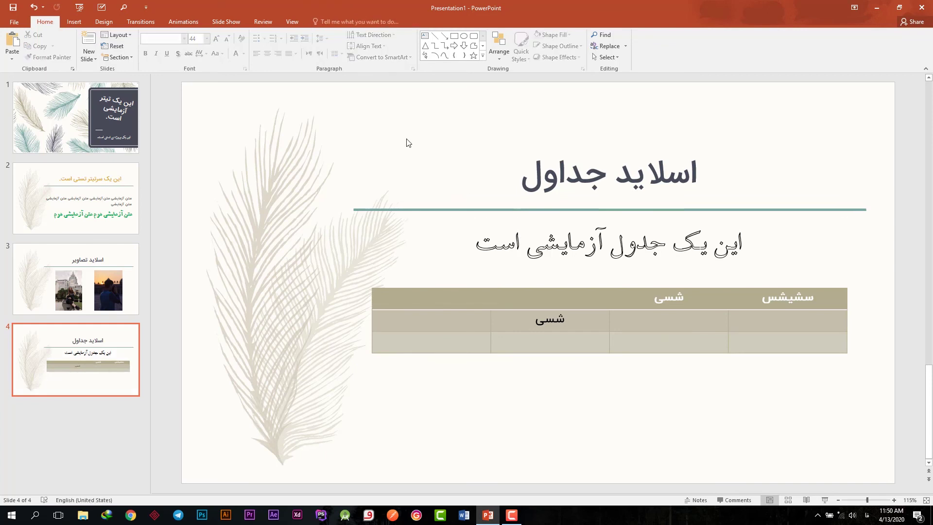